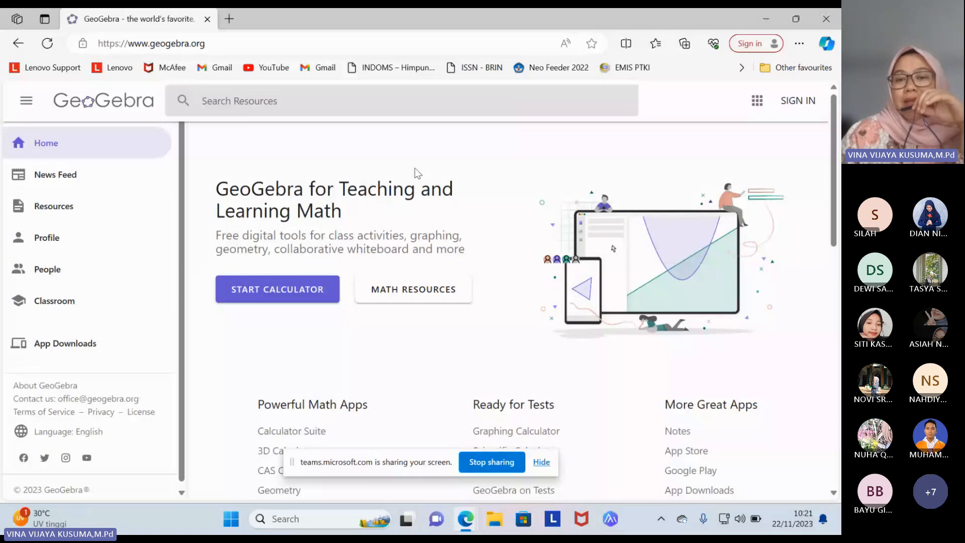
click(801, 102)
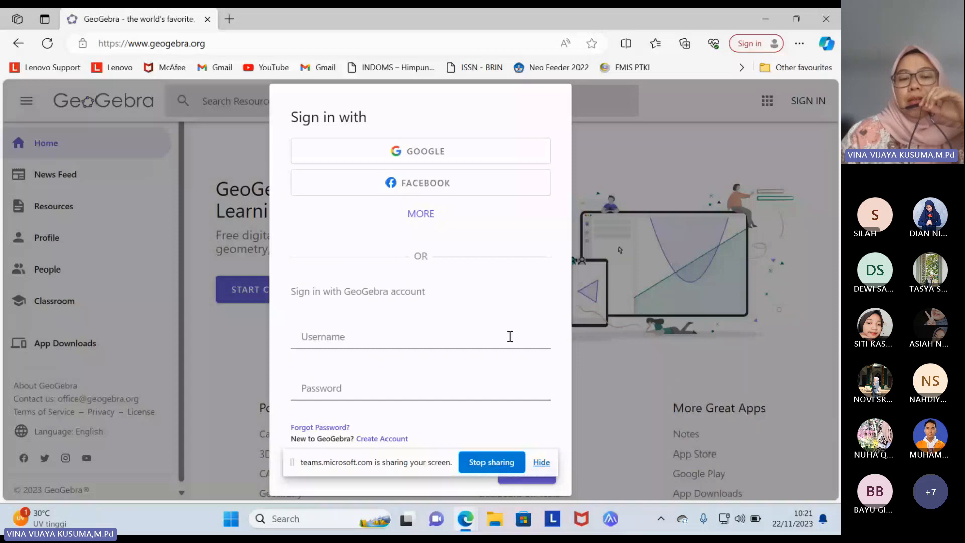
drag(291, 462, 1, 450)
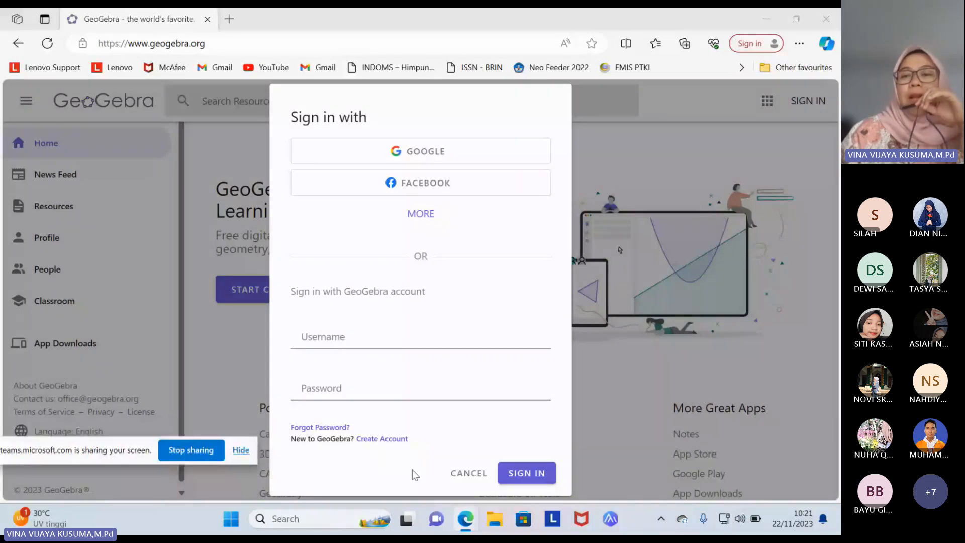
click(468, 473)
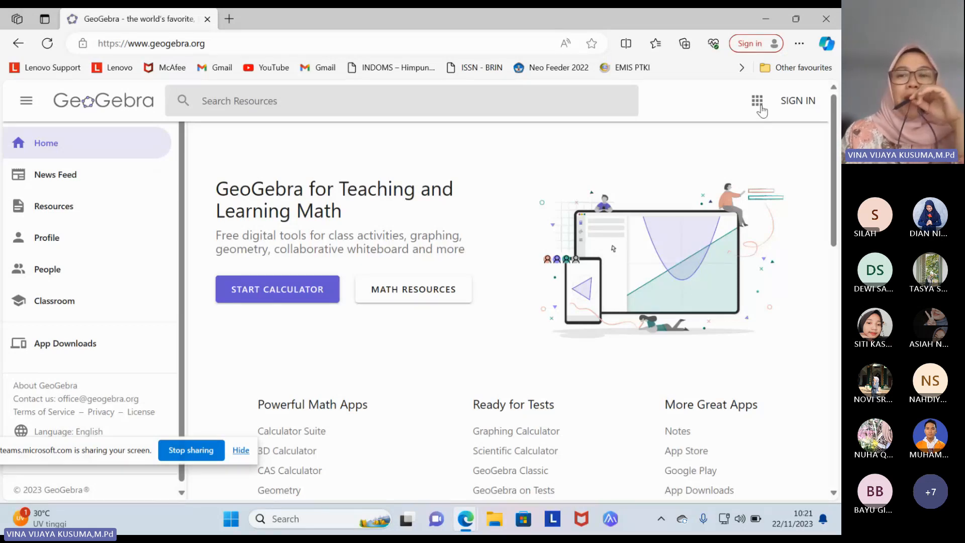
Launch GeoGebra Classic from the list of GeoGebra apps and hide its on-screen keyboard.
click(758, 102)
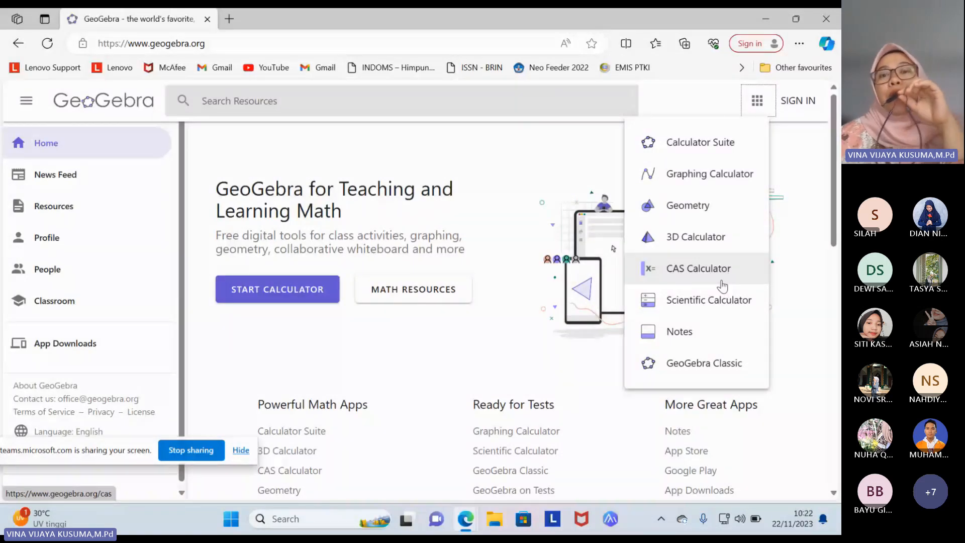
click(696, 362)
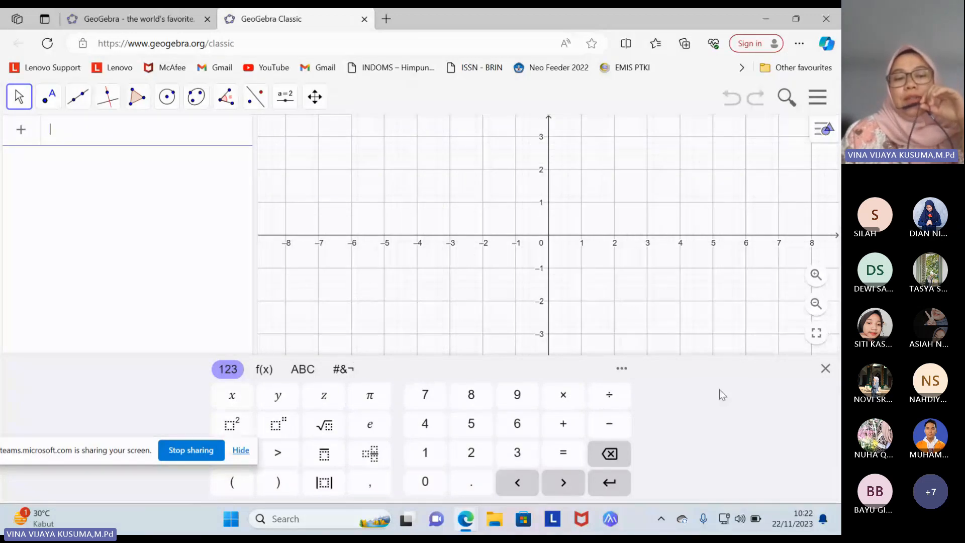
click(826, 369)
drag(118, 455, 186, 497)
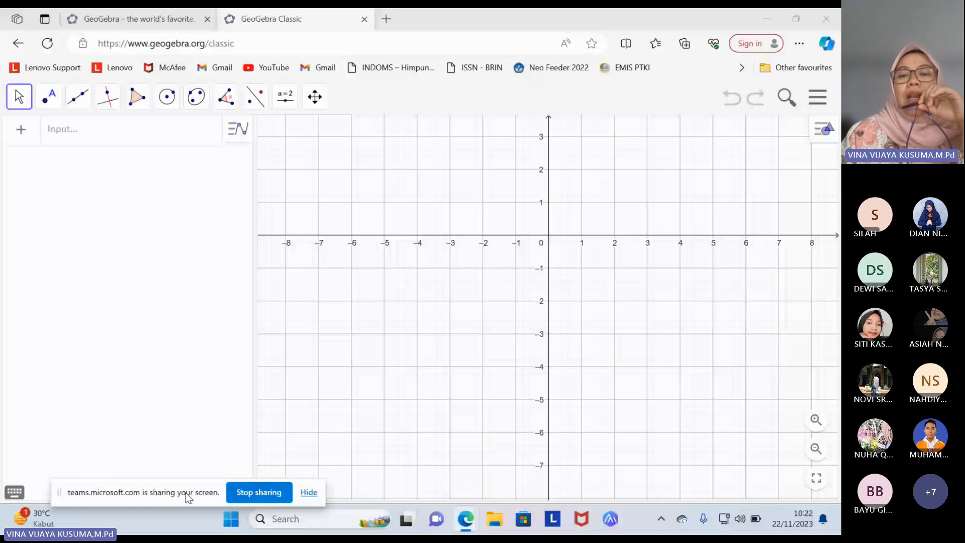
Place two points on the coordinate grid, one at (-5, 4) and one at (4, 4).
scroll(567, 312, down, 1)
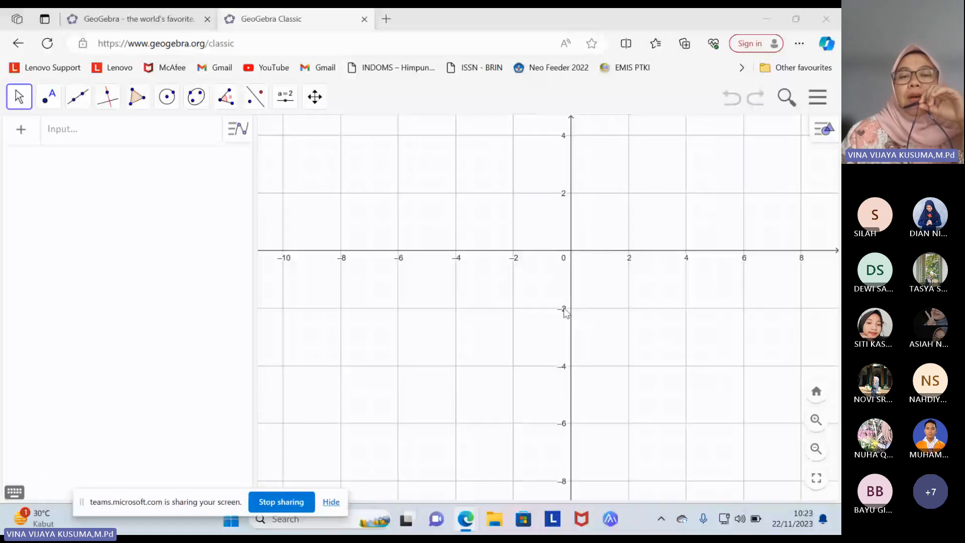
drag(567, 313, 562, 348)
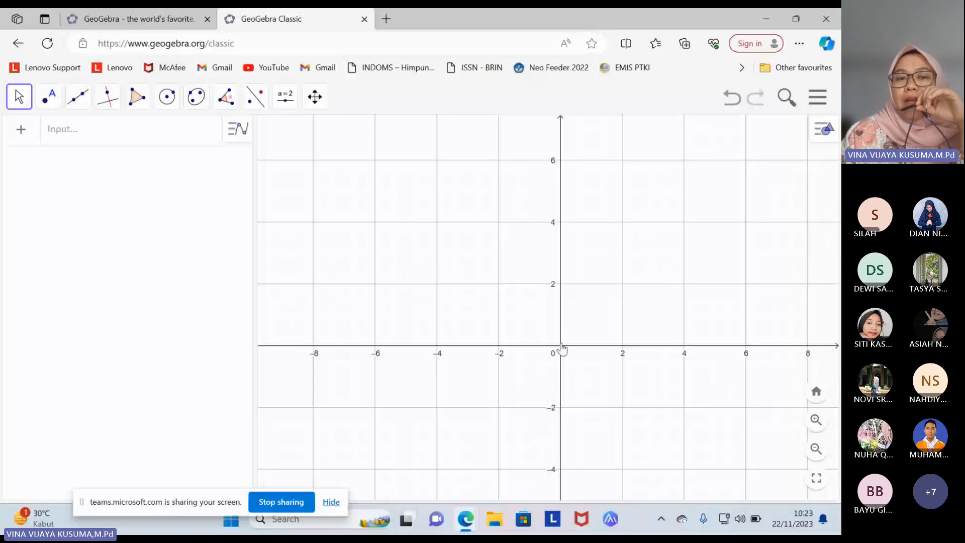
key(ctrl+m)
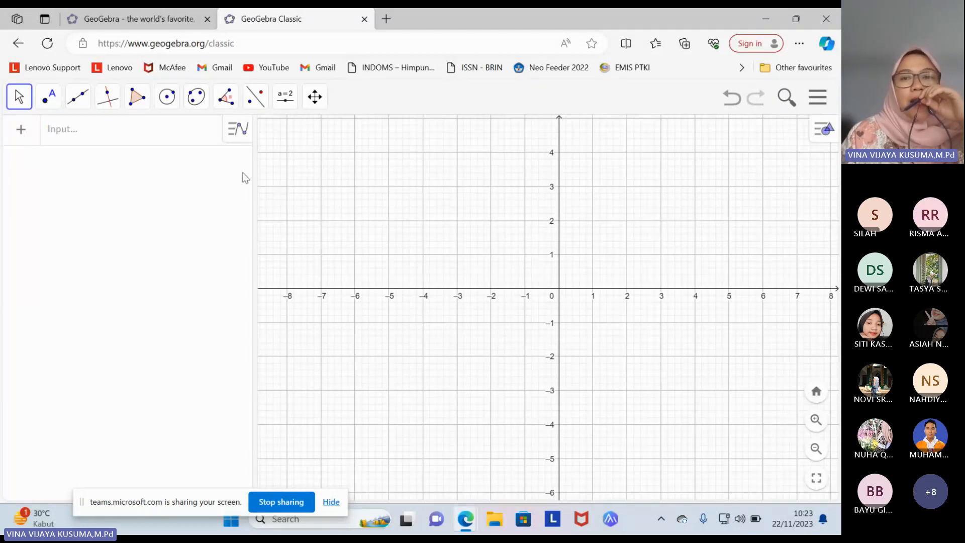
click(19, 100)
mouse_move(45, 102)
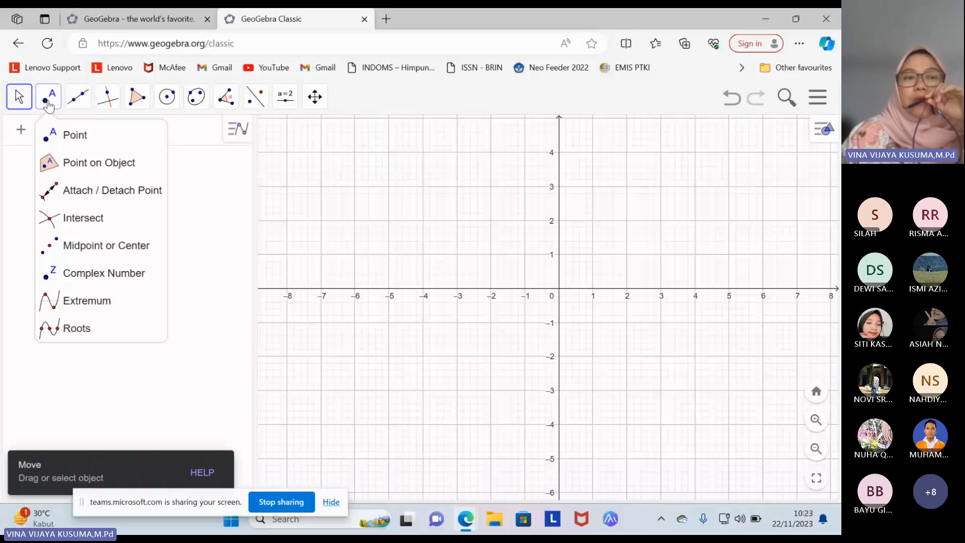
click(49, 103)
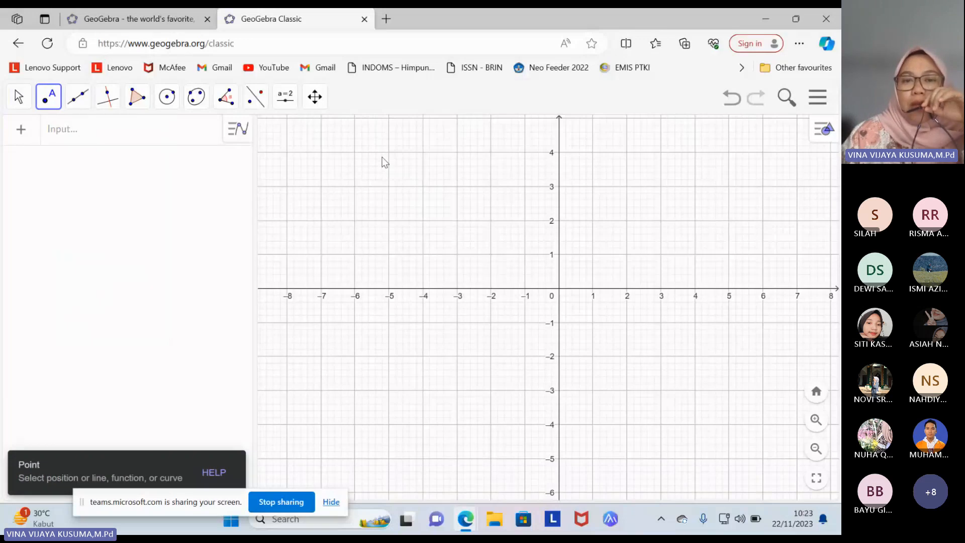
click(391, 155)
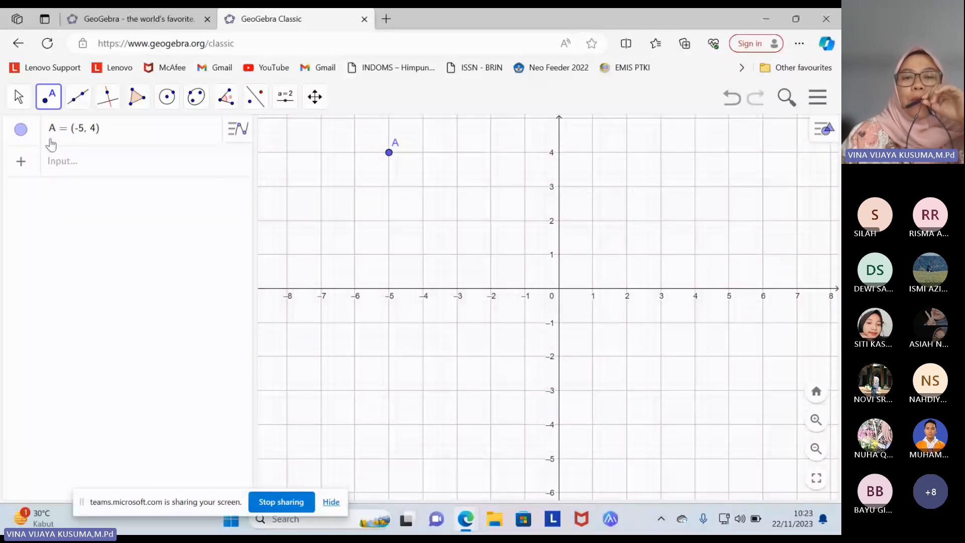
click(695, 153)
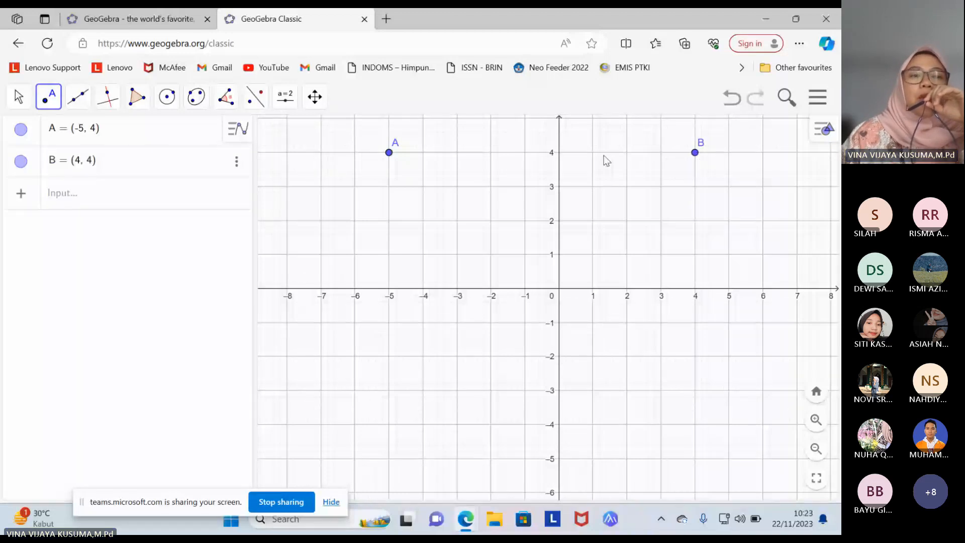
Draw a line through points A and B.
click(47, 98)
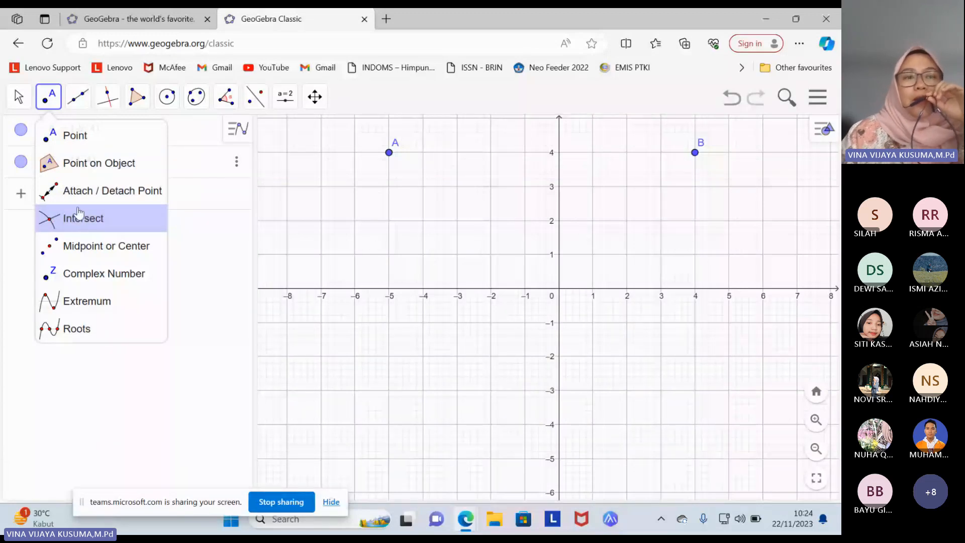
mouse_move(84, 104)
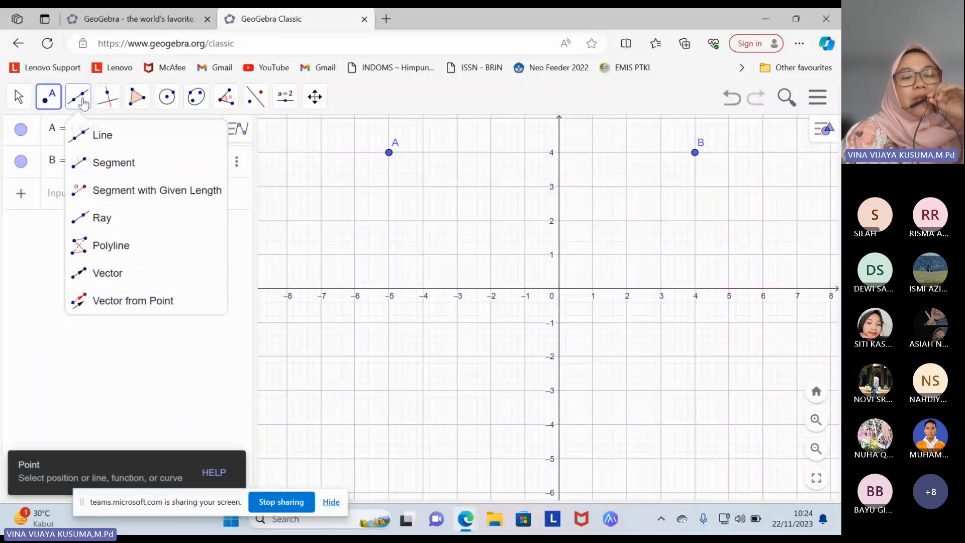
click(98, 132)
click(389, 152)
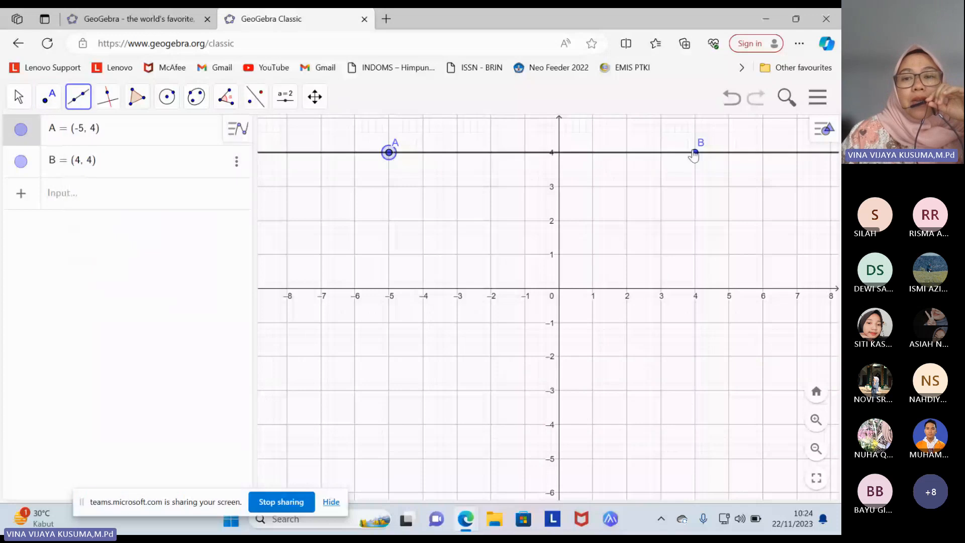
click(694, 153)
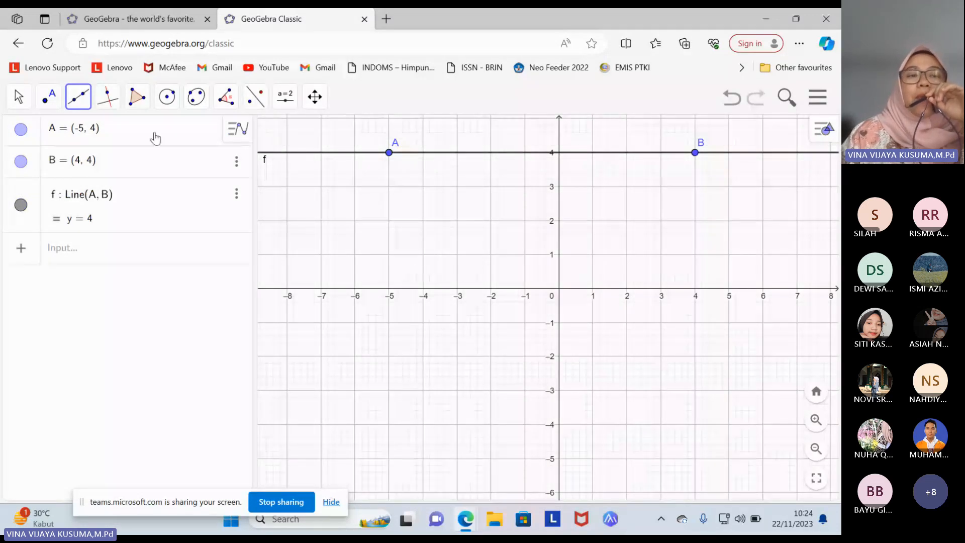
Place a point at (-5, 2) and construct a perpendicular to line AB through point A.
click(78, 97)
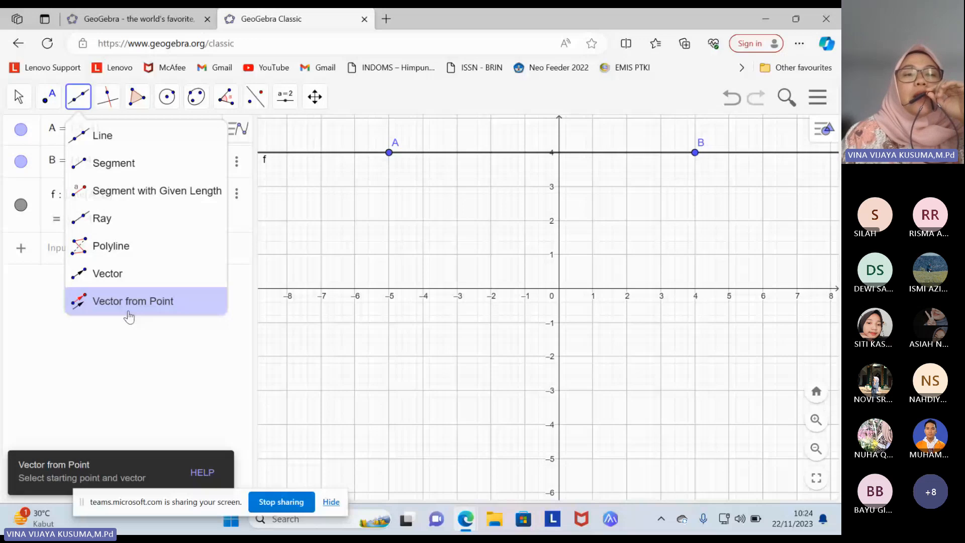
mouse_move(101, 97)
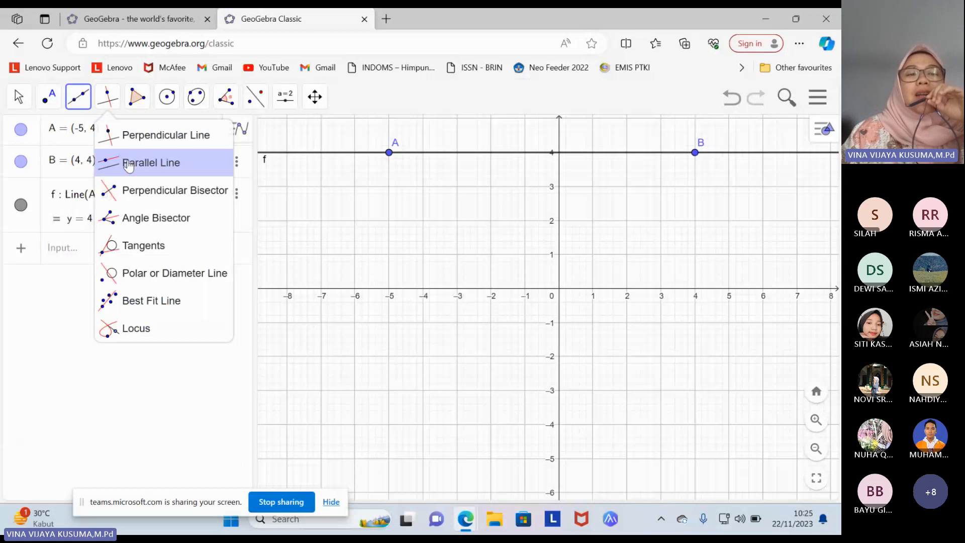
click(129, 136)
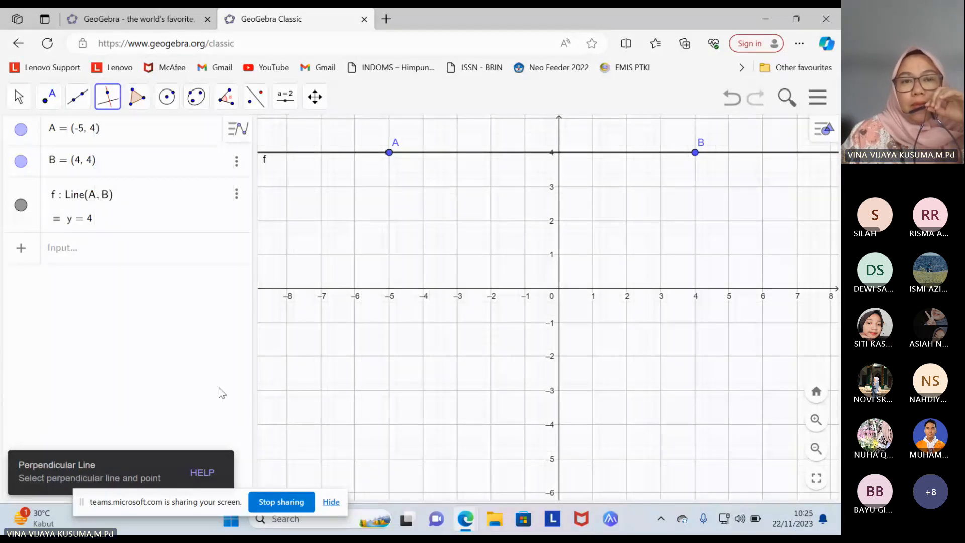
click(389, 221)
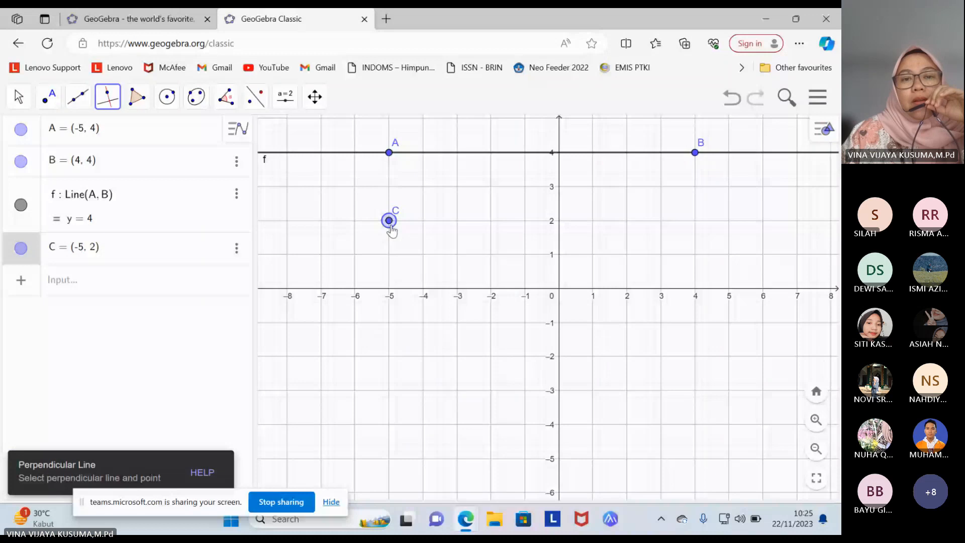
click(390, 157)
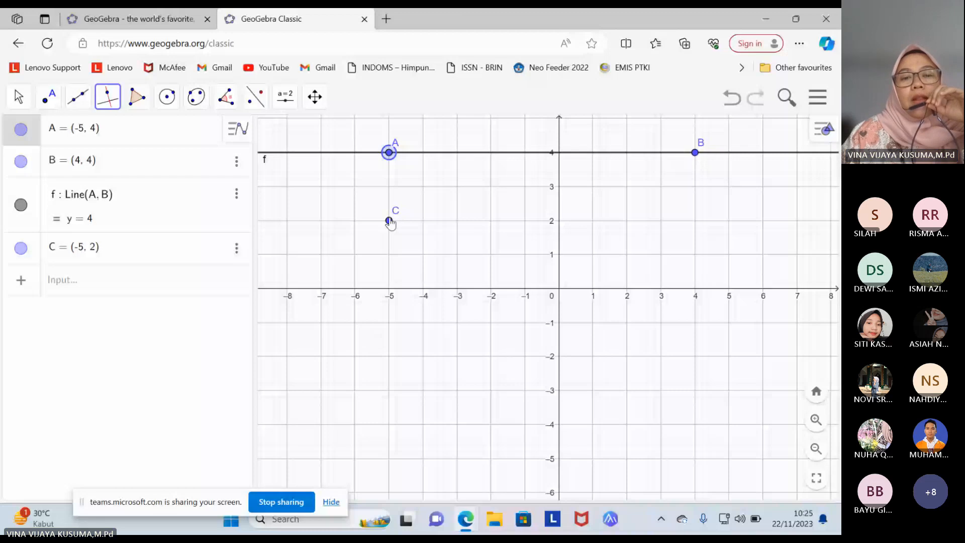
click(422, 156)
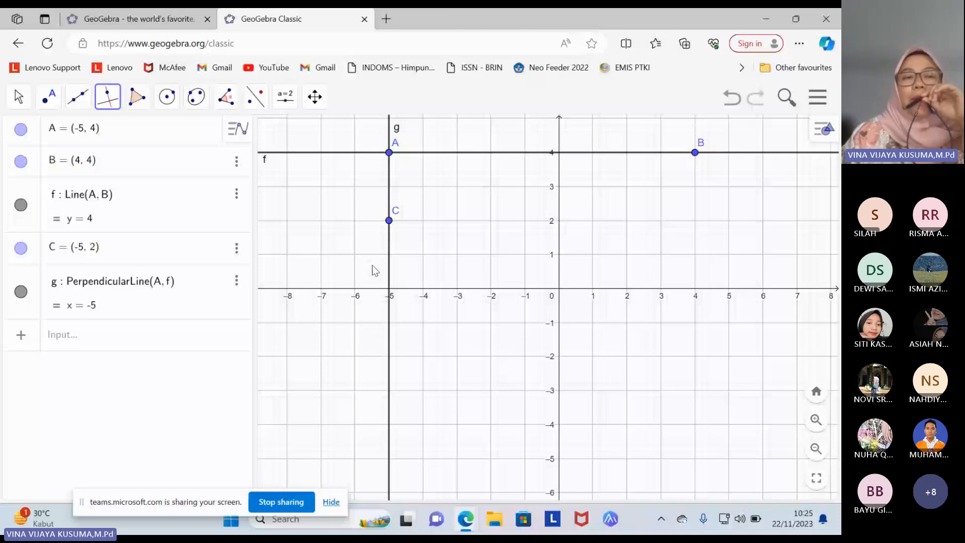
Draw a triangle polygon with vertices at point A, (-2, 2) and point C.
click(105, 107)
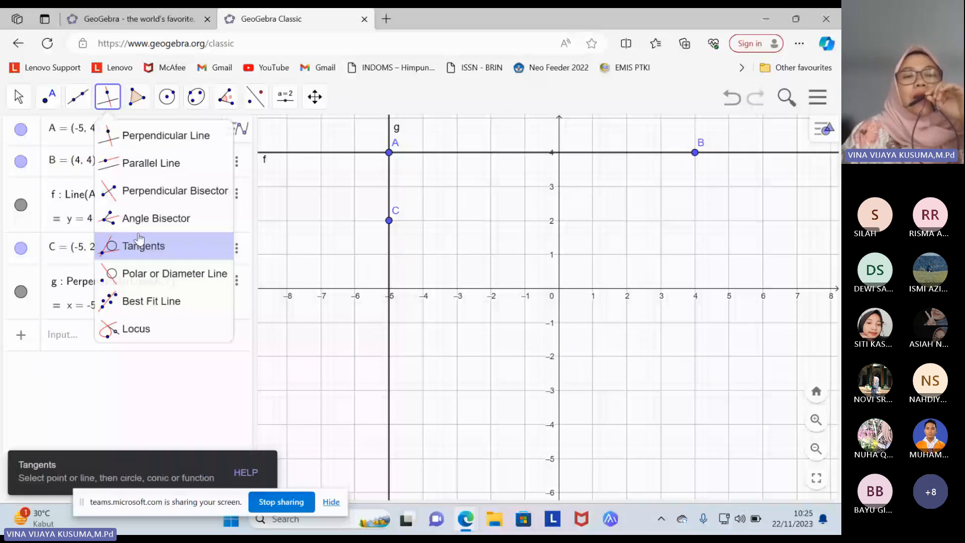
click(138, 98)
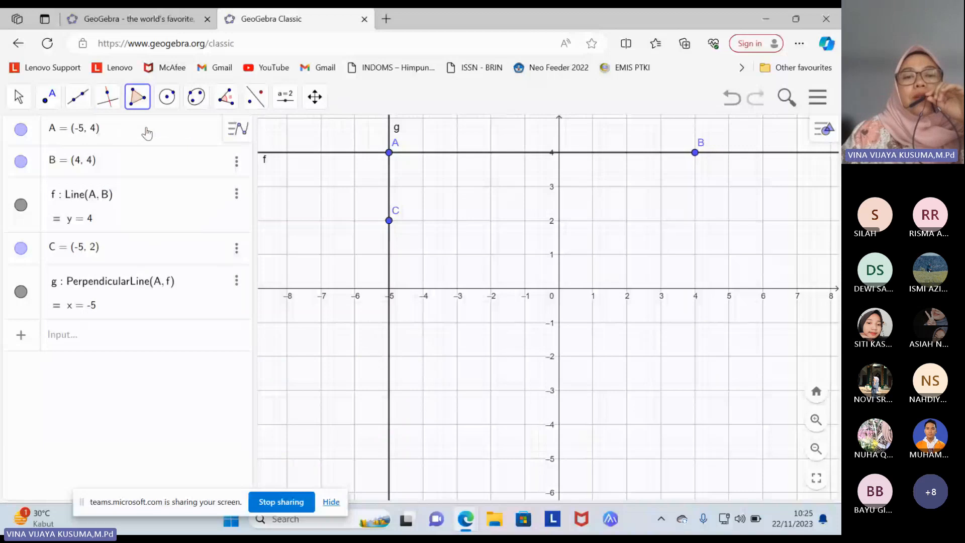
click(389, 153)
click(488, 220)
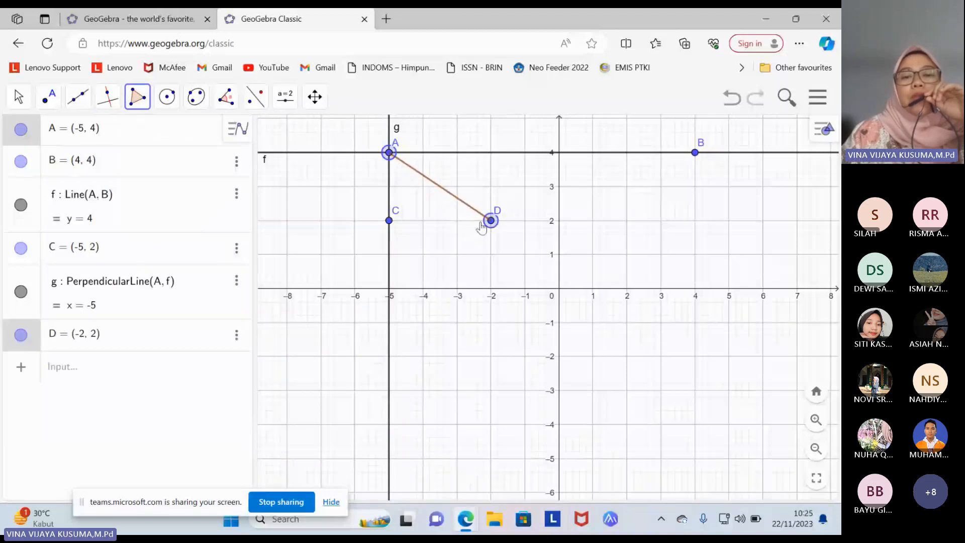
click(389, 220)
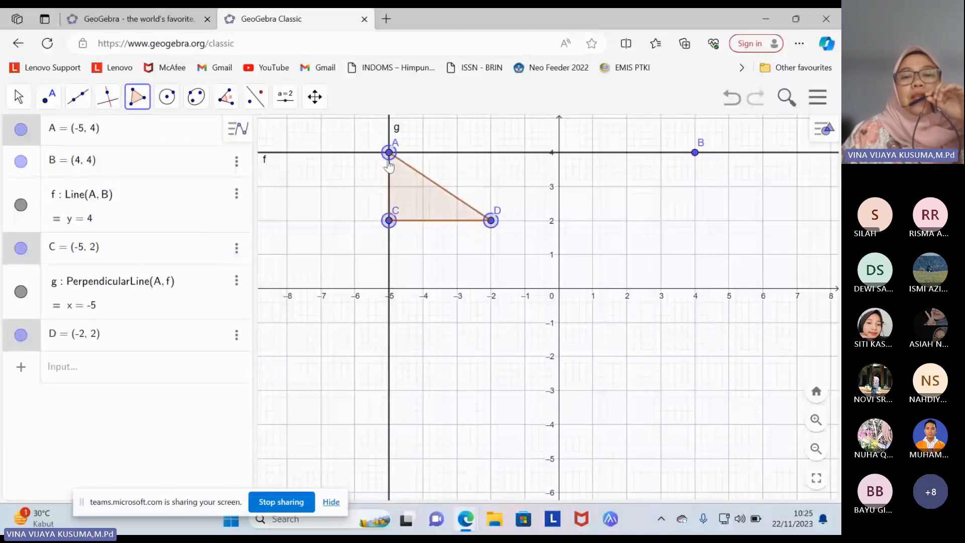
click(389, 152)
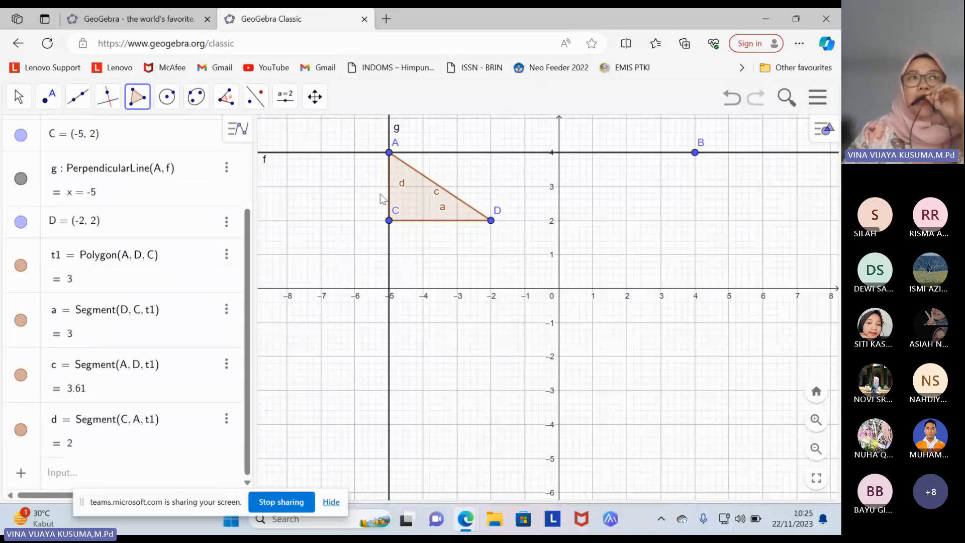
Undo the triangle, the perpendicular, the line and all points until the construction is empty.
key(ctrl+z)
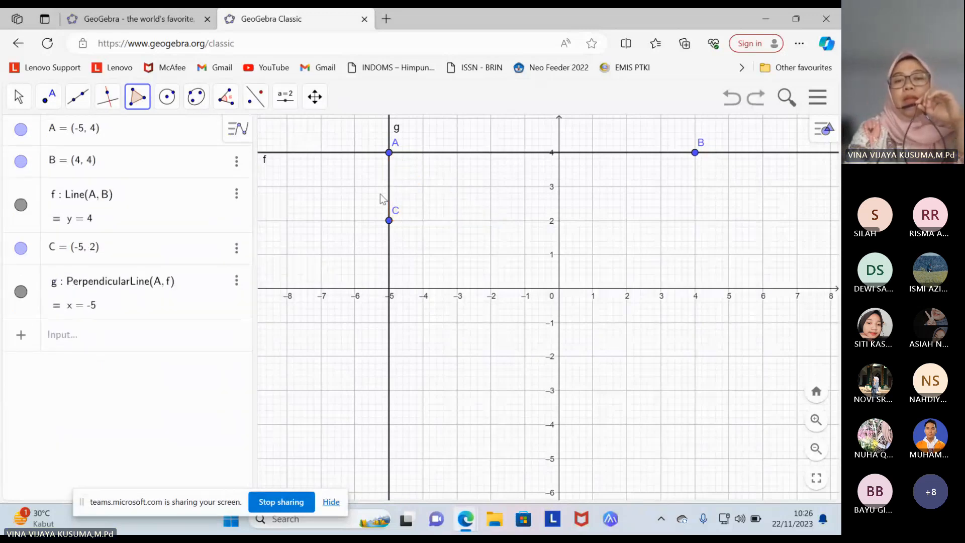
key(ctrl+z)
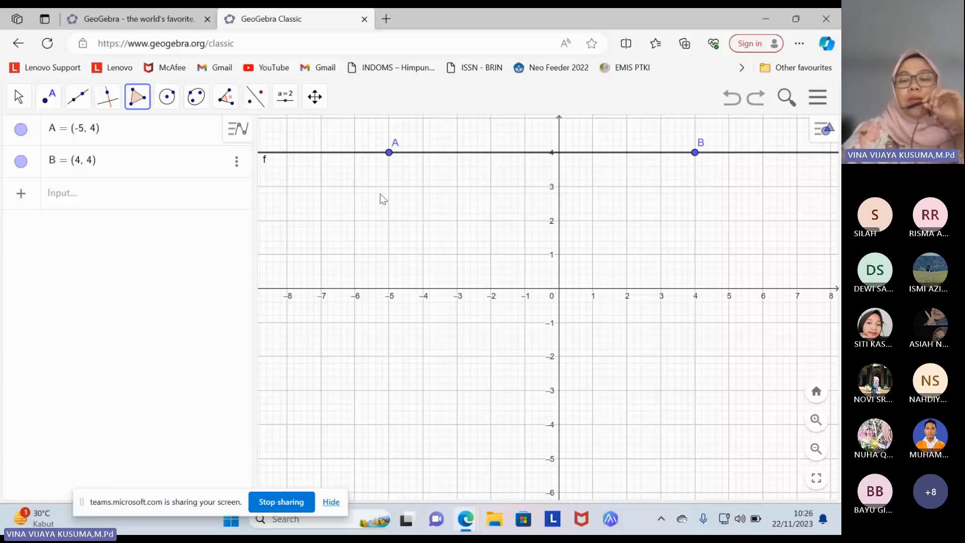
key(ctrl+z)
key(ctrl+z)
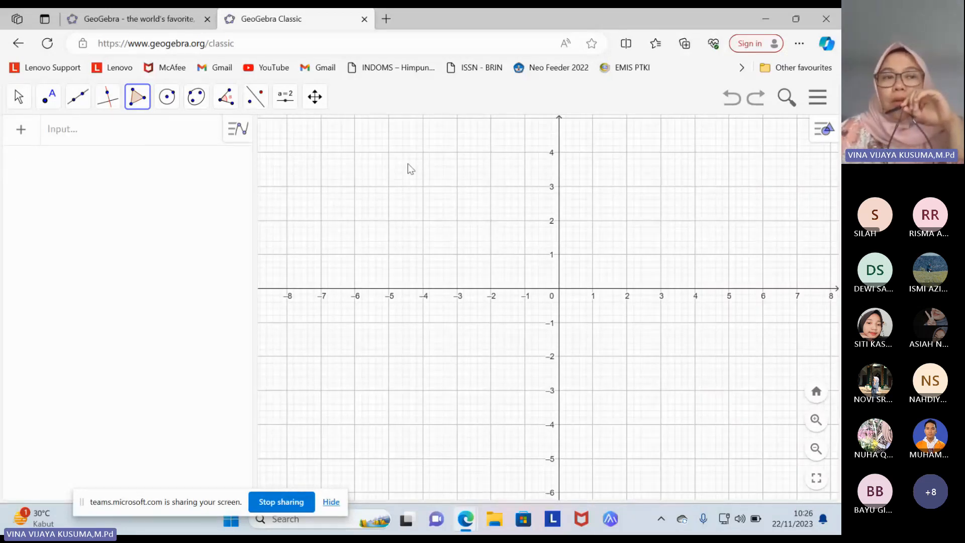
Plot the function 2x in the empty construction.
click(19, 96)
click(78, 97)
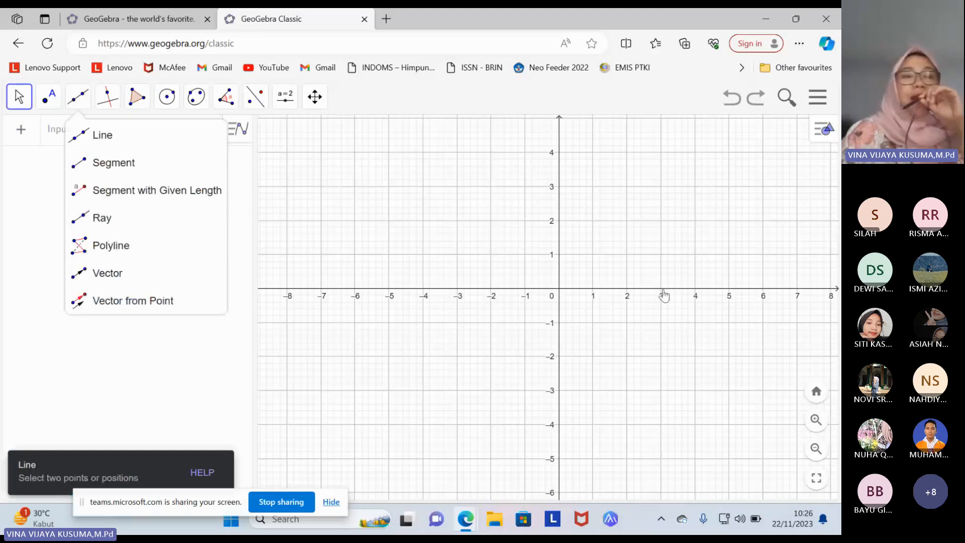
drag(664, 291, 534, 392)
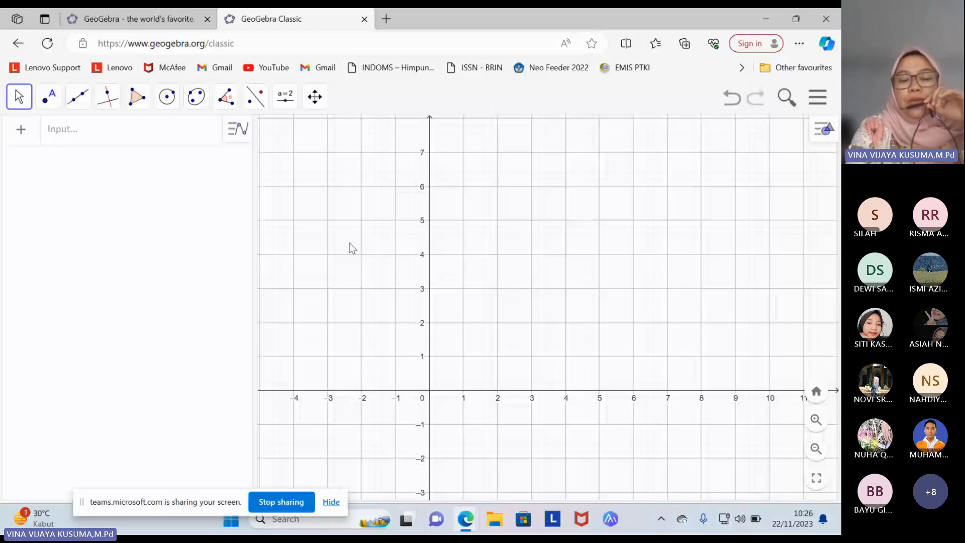
click(67, 131)
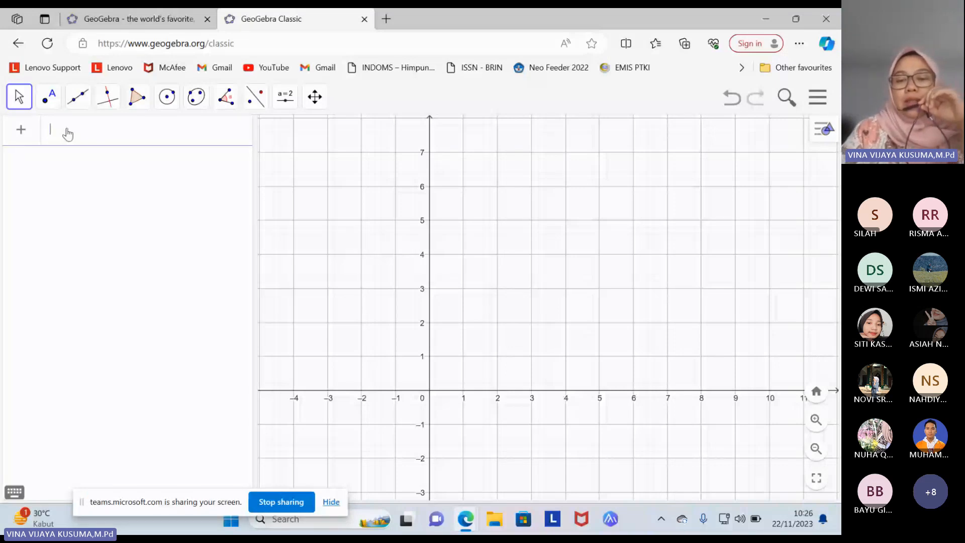
text(2x)
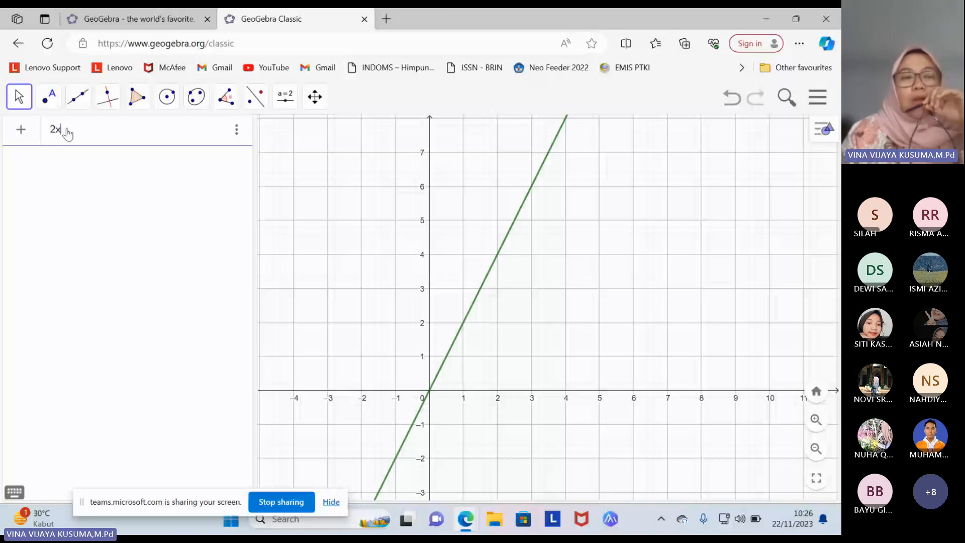
key(Return)
Try to enter 3y as a second expression.
text(3y)
key(Return)
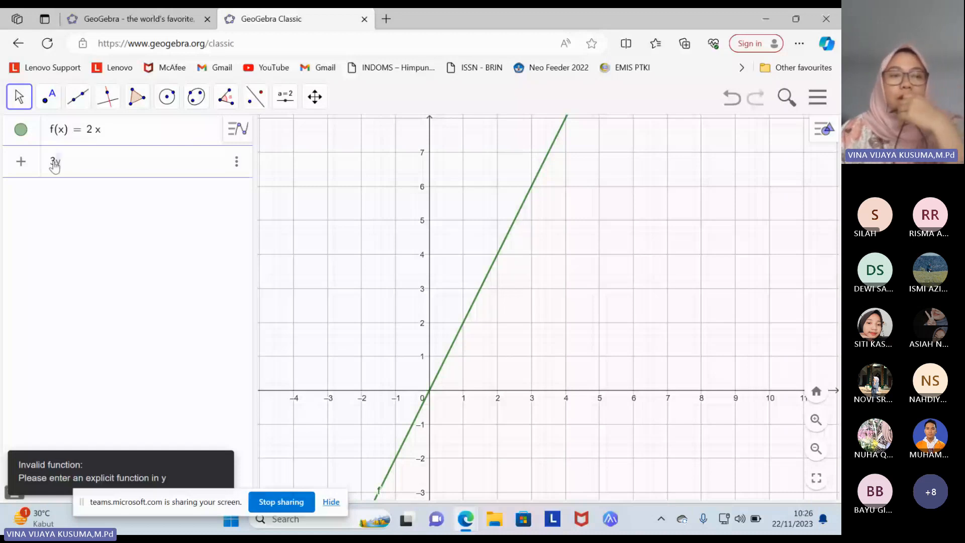
Try to extend the definition of the first function to 2x + y.
click(108, 131)
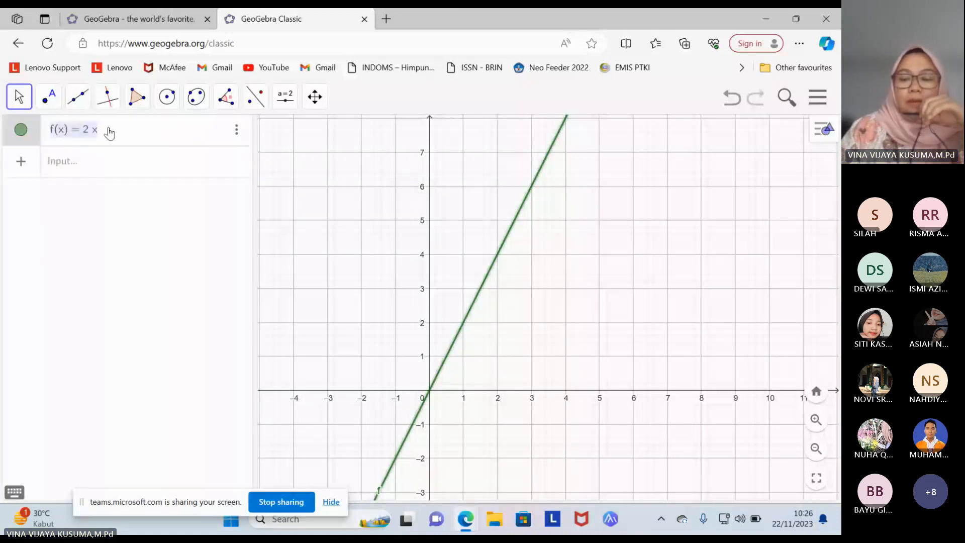
text(=)
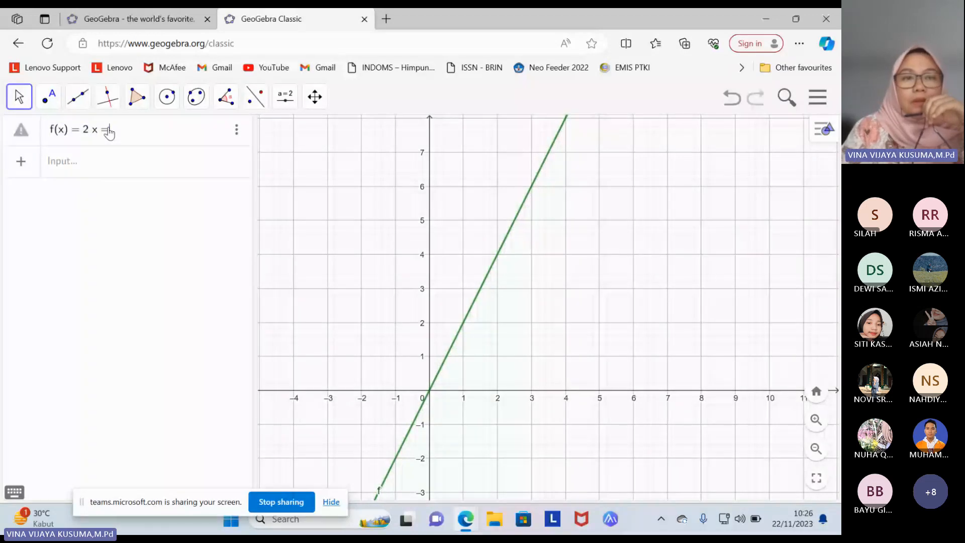
key(BackSpace)
text(+1)
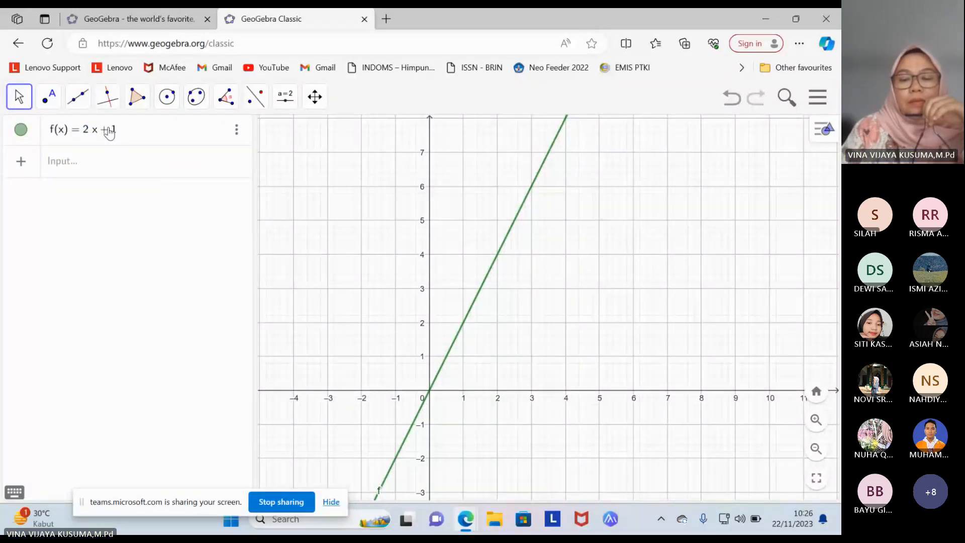
key(BackSpace)
text(7)
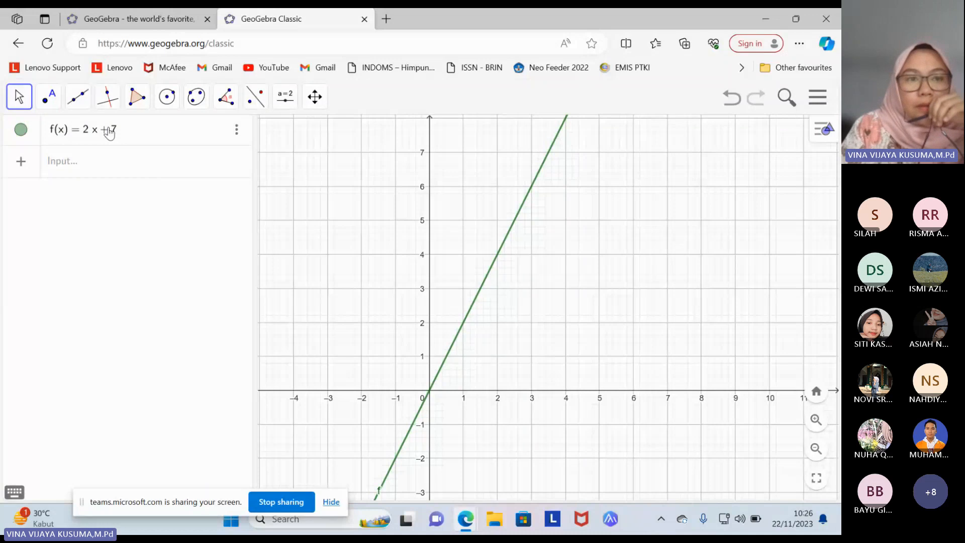
key(BackSpace)
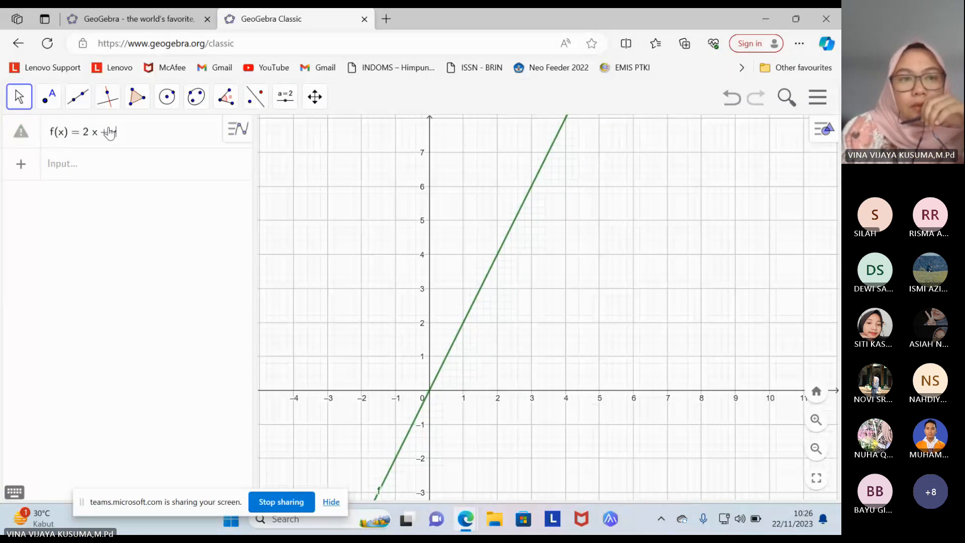
text(y)
Plot a second function, -3x + 4, as a new expression.
click(112, 176)
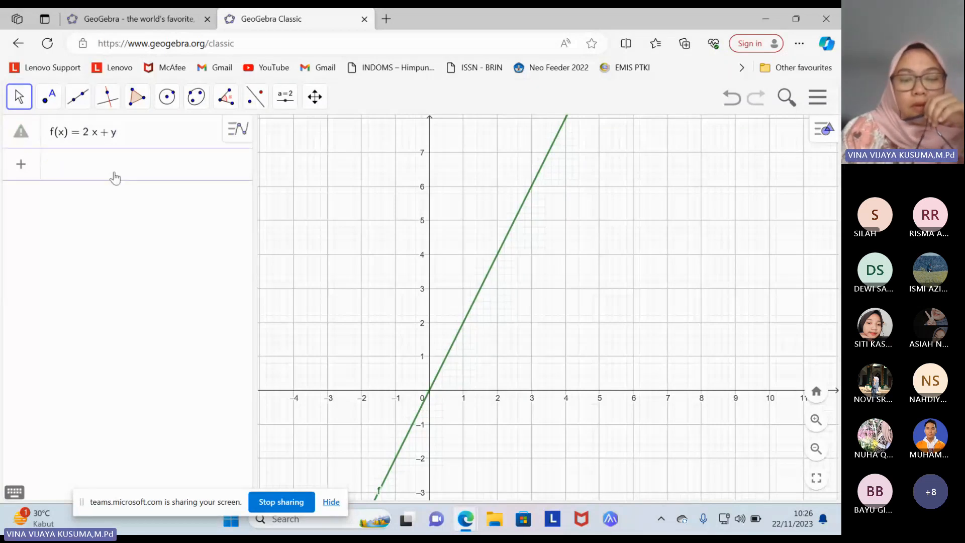
text(3x)
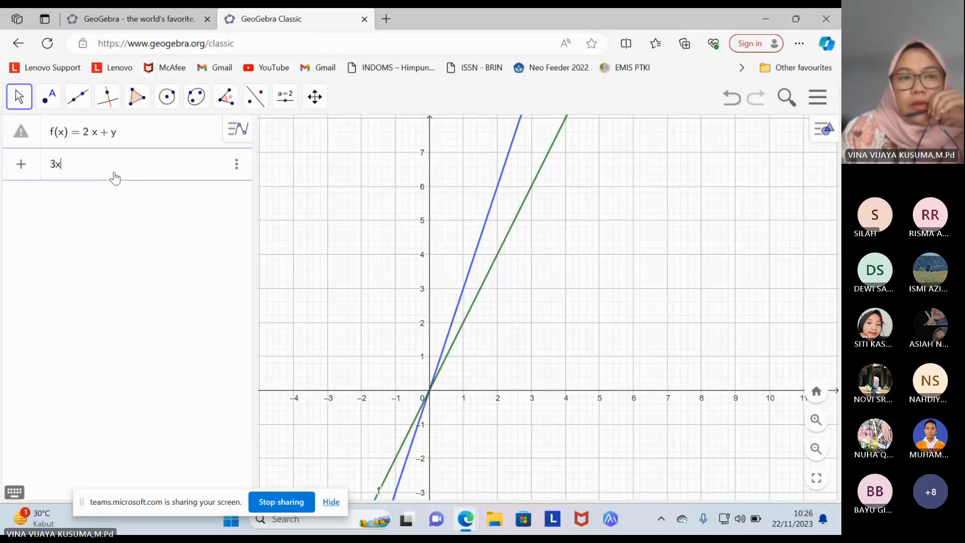
key(BackSpace)
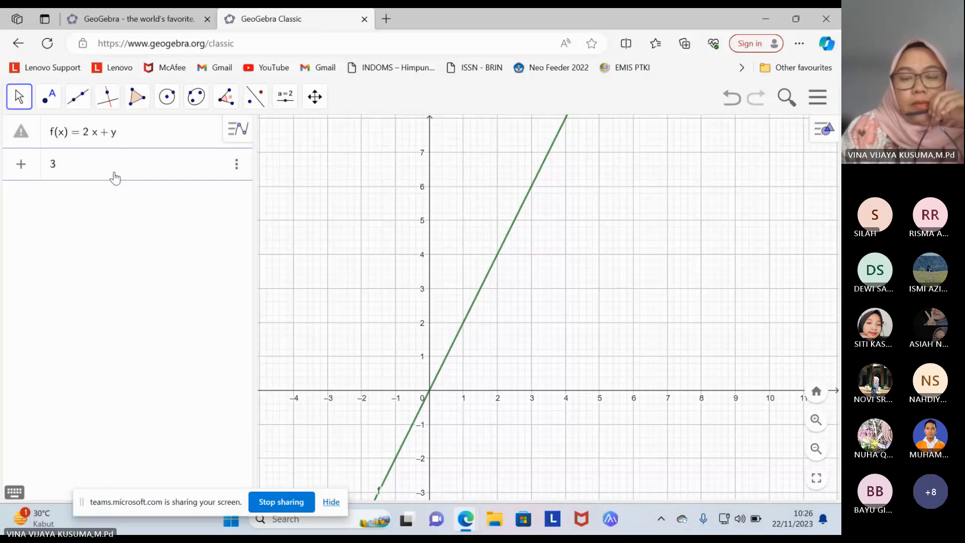
key(BackSpace)
text(x)
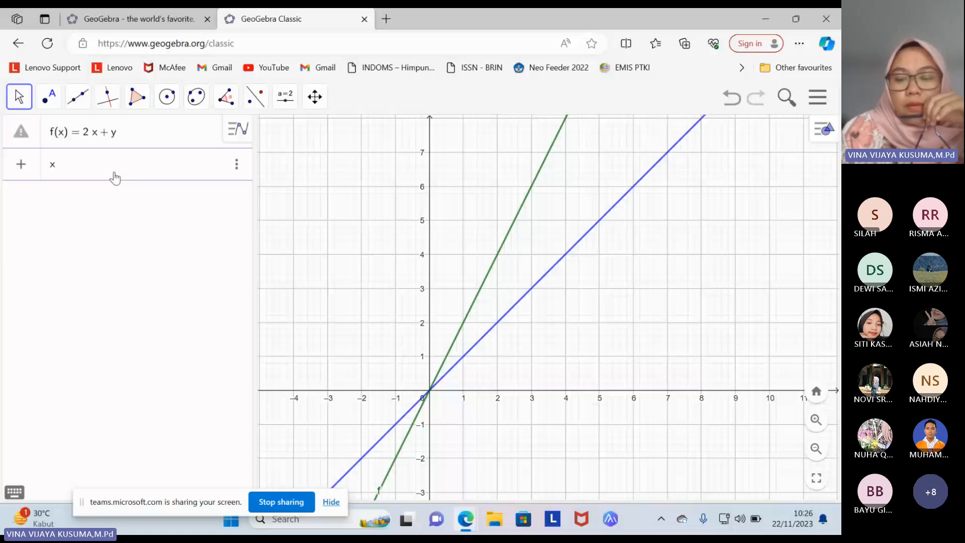
text(-3)
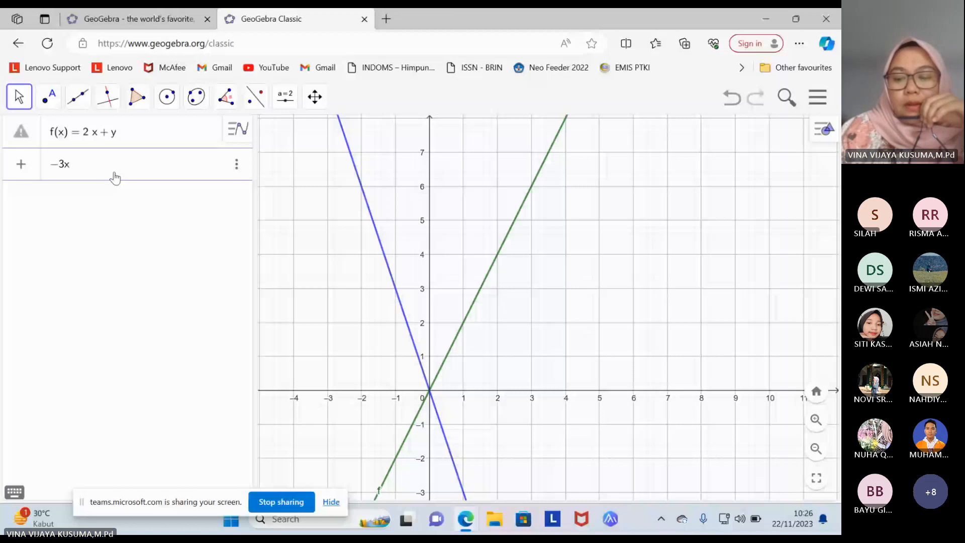
text(+4)
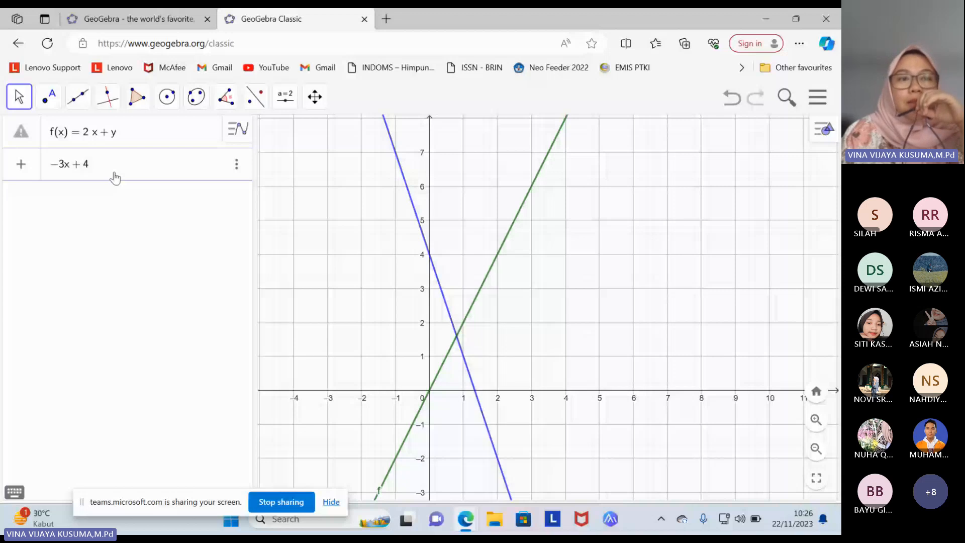
key(Return)
Create the intersection point of the two plotted lines with the Intersect tool.
click(79, 97)
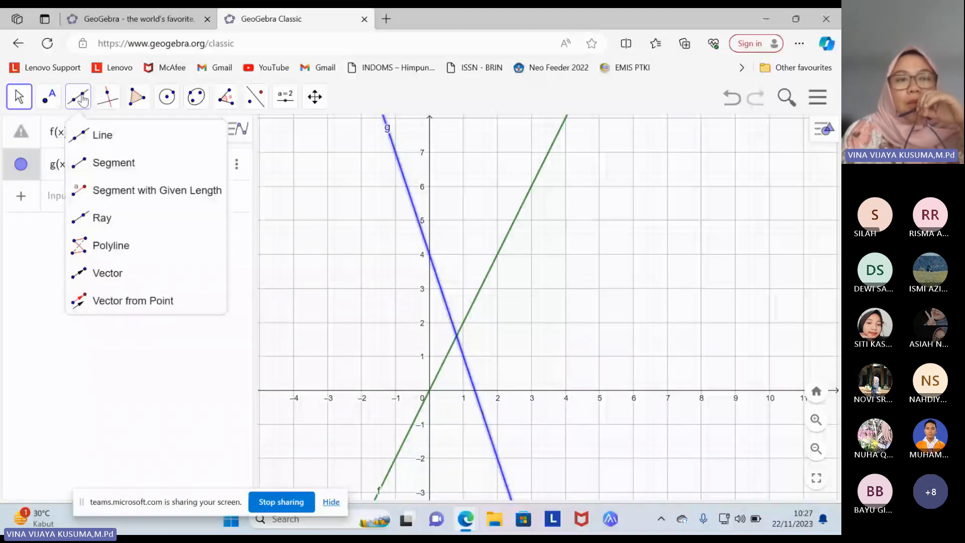
mouse_move(105, 98)
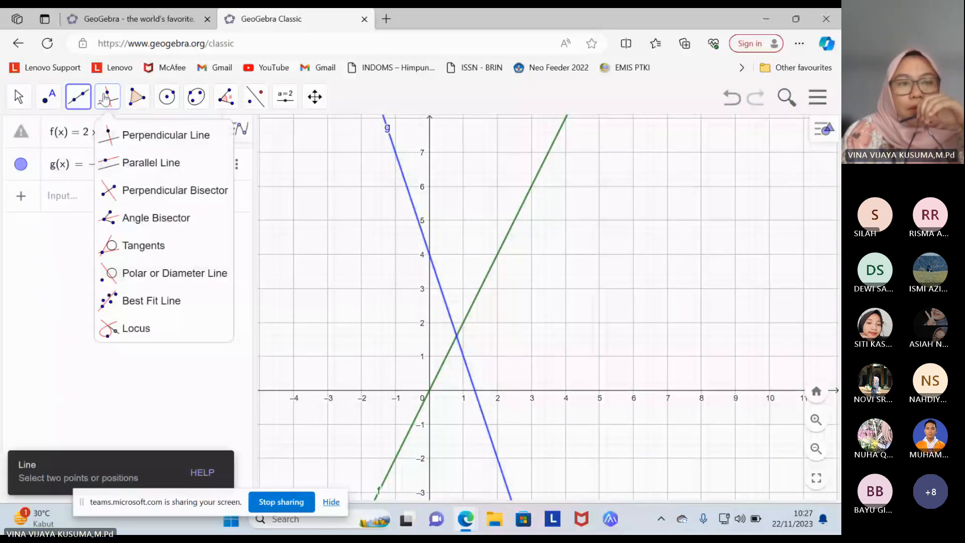
mouse_move(72, 109)
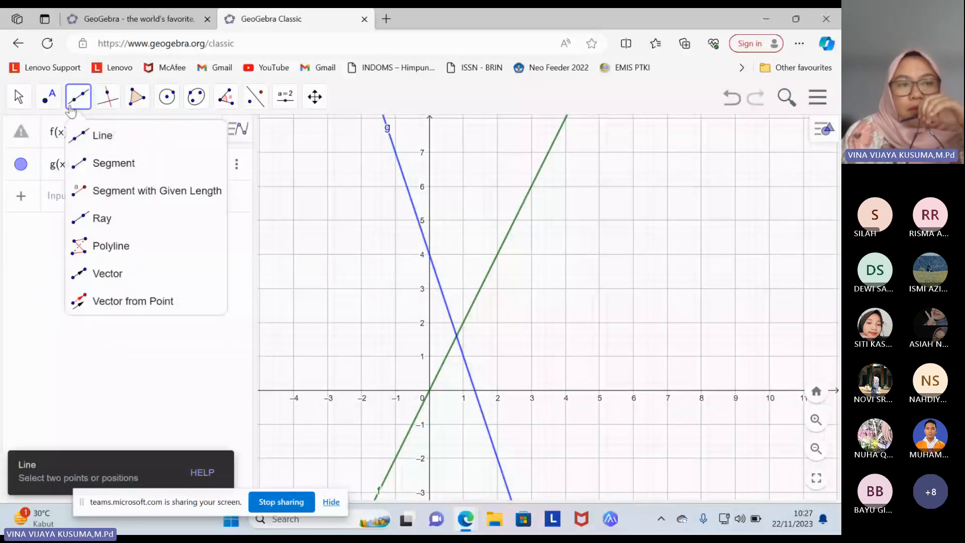
mouse_move(49, 99)
click(81, 219)
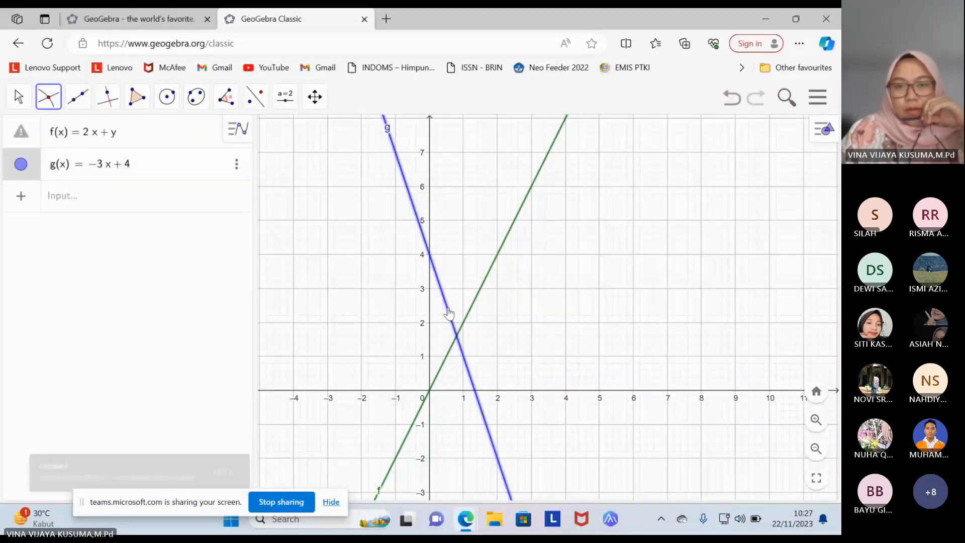
click(456, 338)
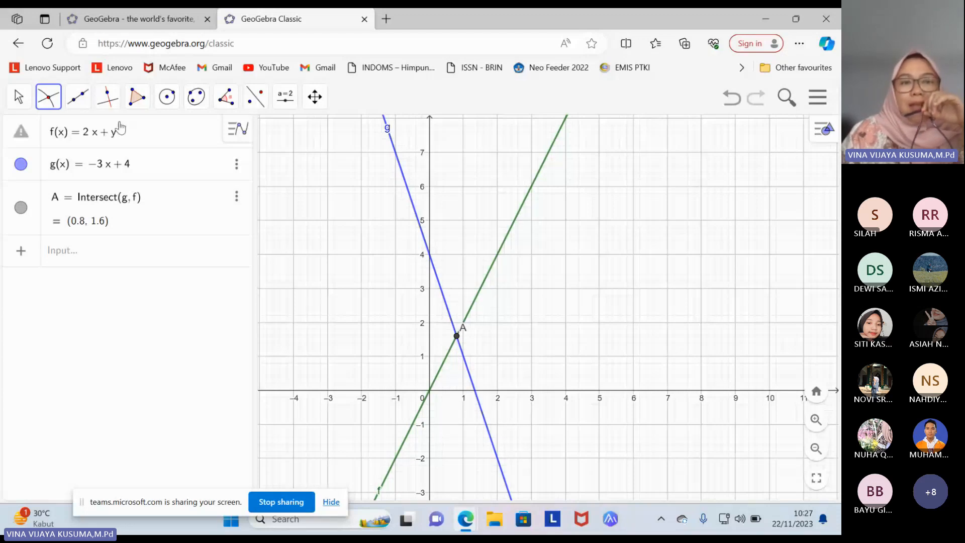
Draw a triangle polygon from the origin through intersection point A to the point where line g crosses the x-axis.
click(137, 96)
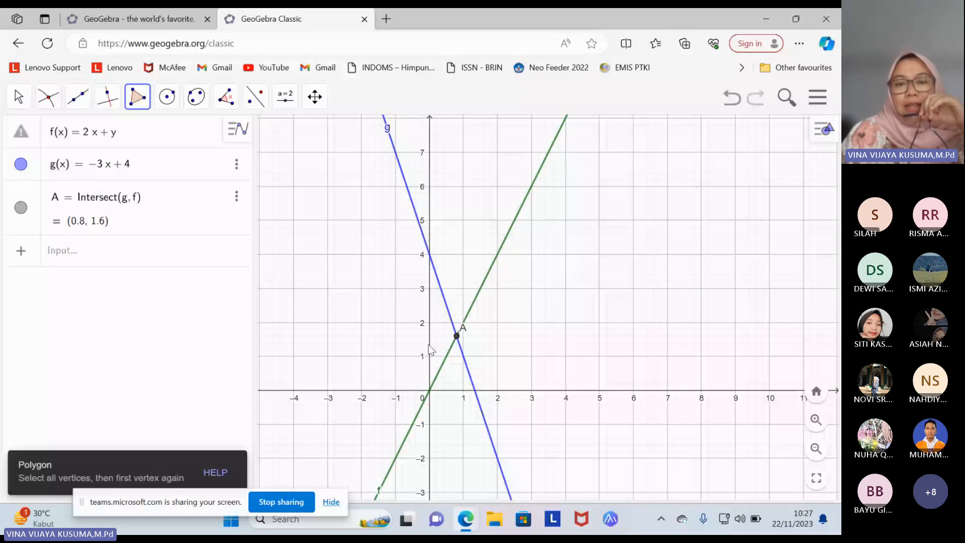
click(430, 391)
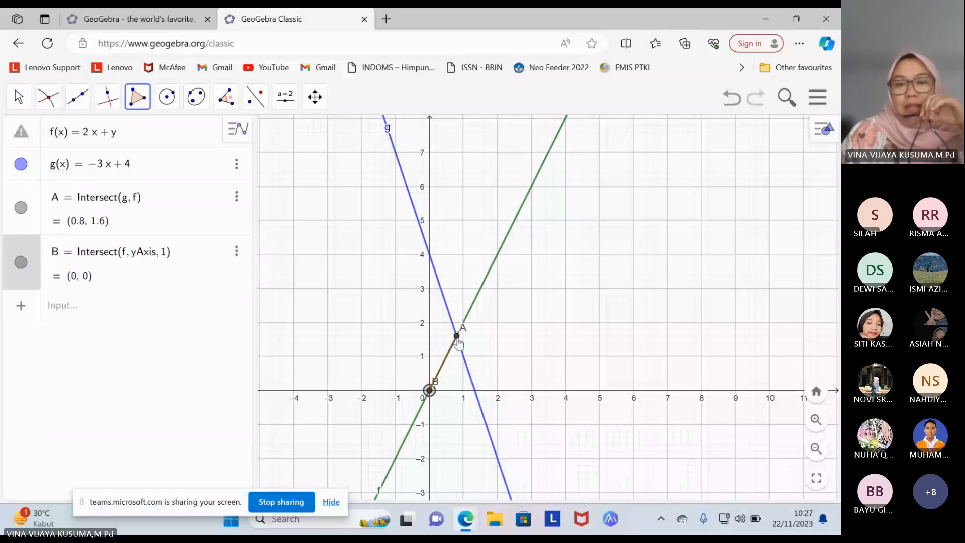
click(457, 336)
click(474, 390)
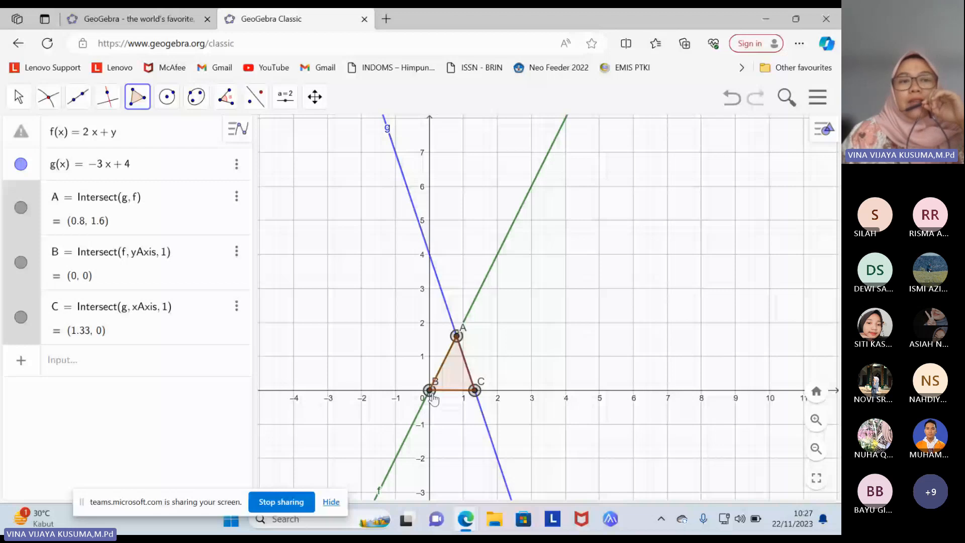
click(431, 392)
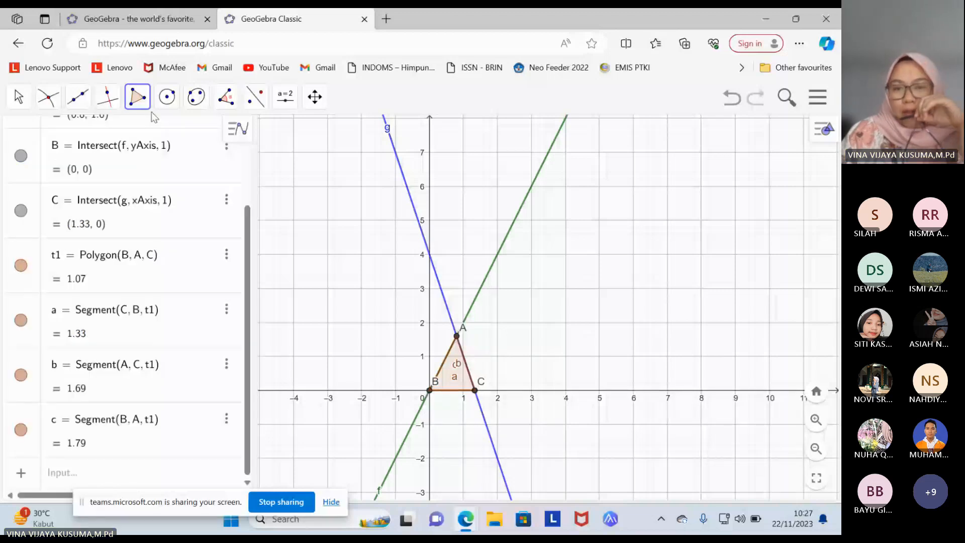
Open the triangle's style settings and set its filling to Hatching.
right_click(458, 372)
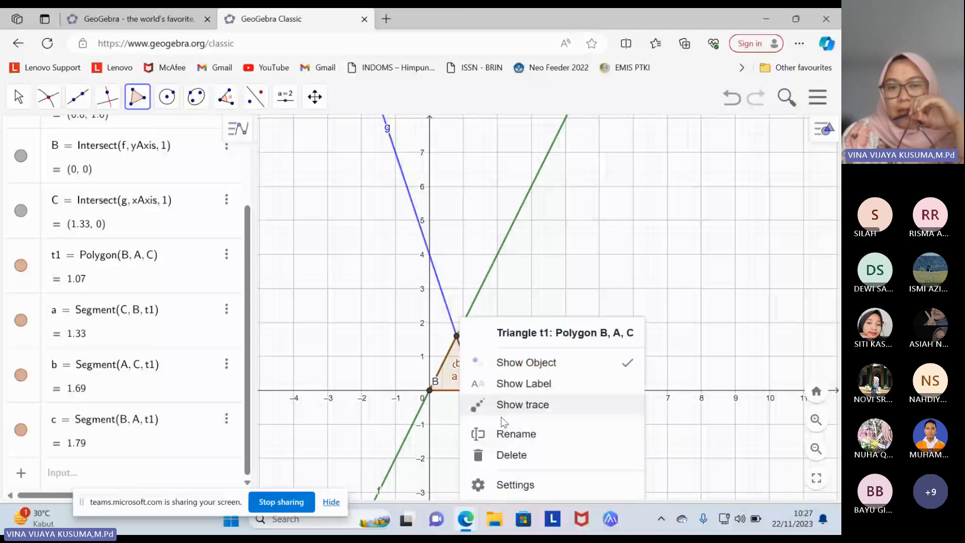
click(515, 485)
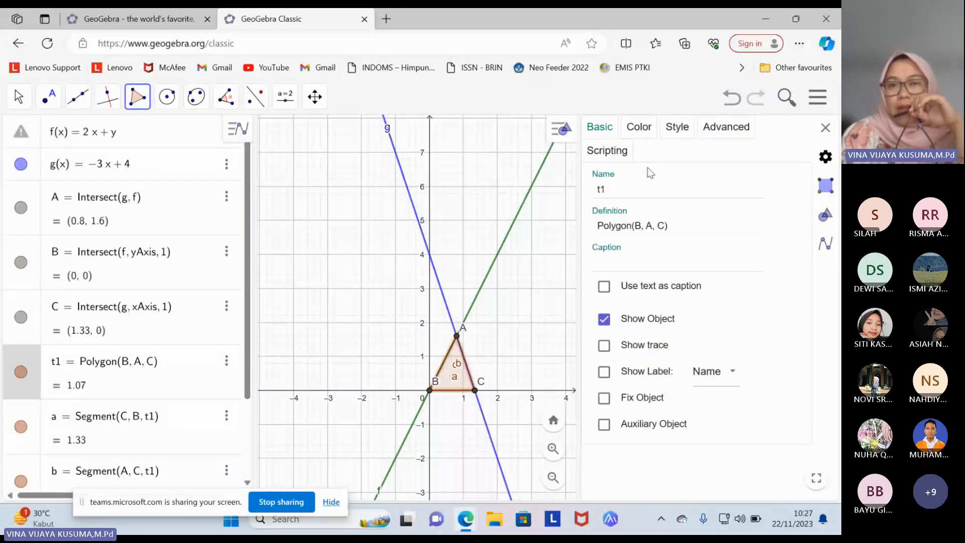
click(640, 126)
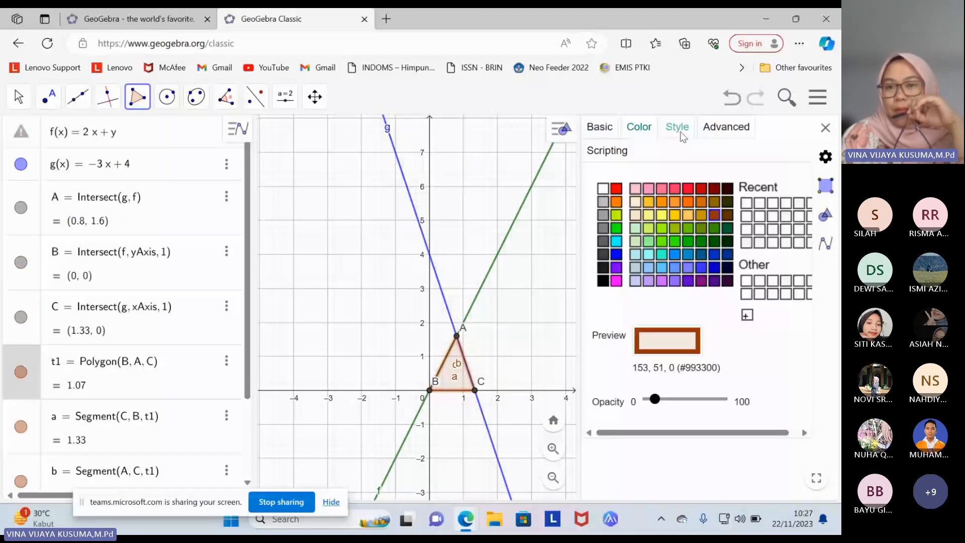
click(681, 133)
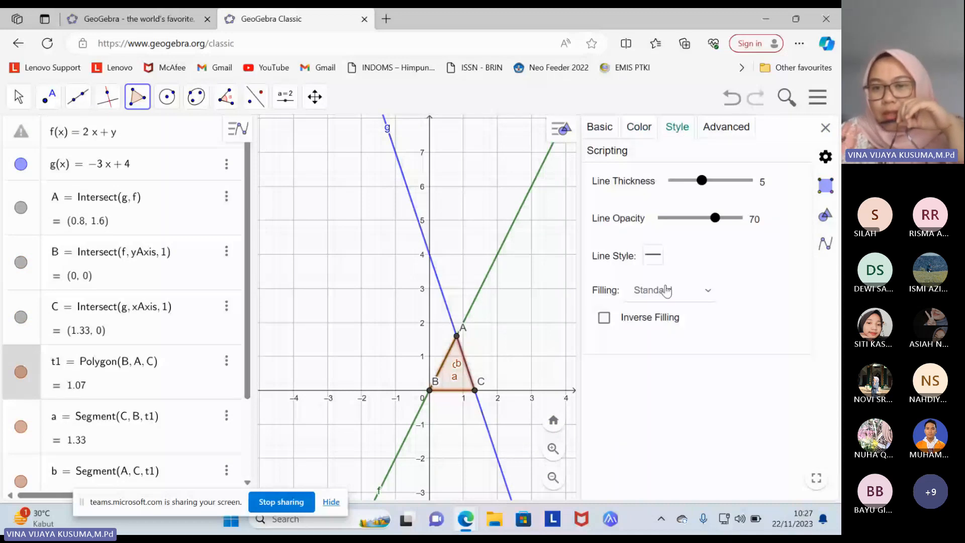
drag(667, 291, 666, 317)
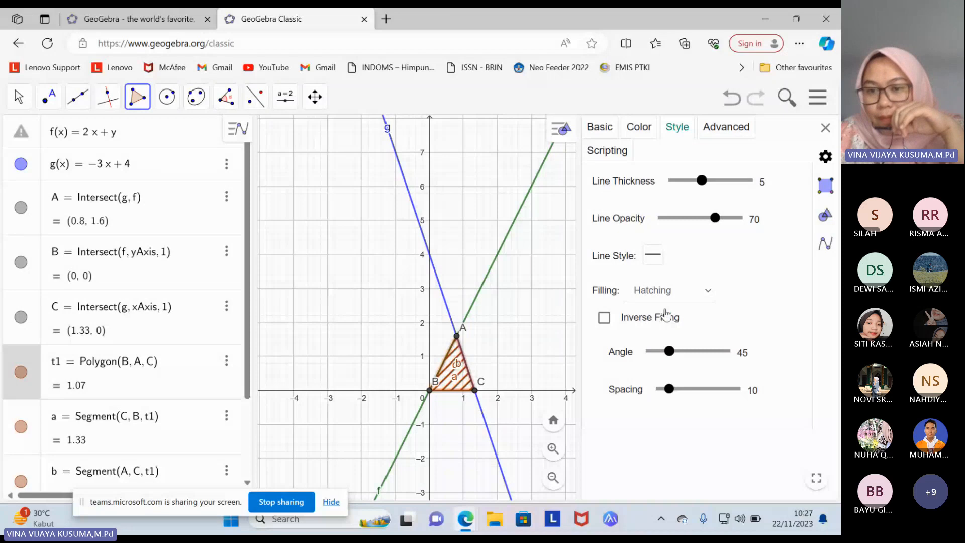
Try the Chessboard and Dots fillings on the triangle.
click(669, 290)
click(660, 346)
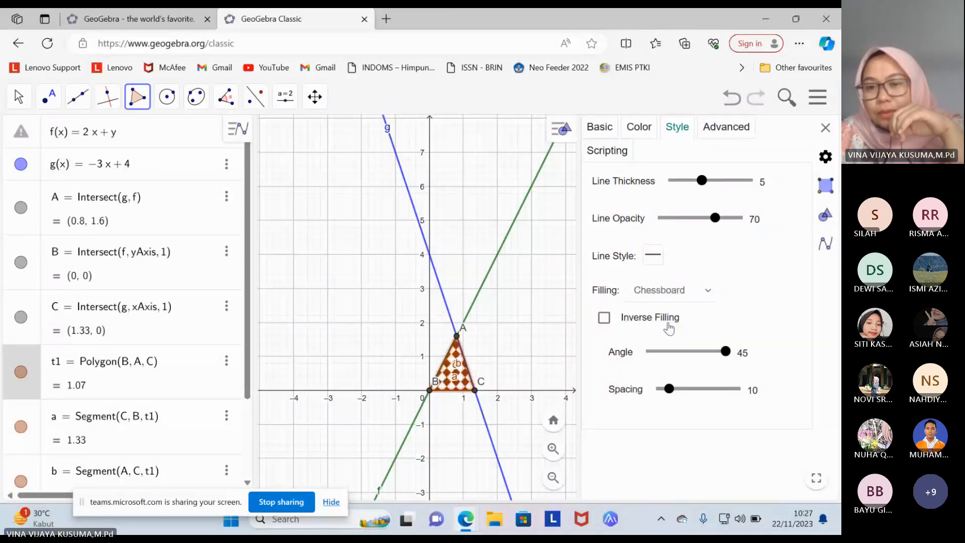
click(669, 290)
click(667, 358)
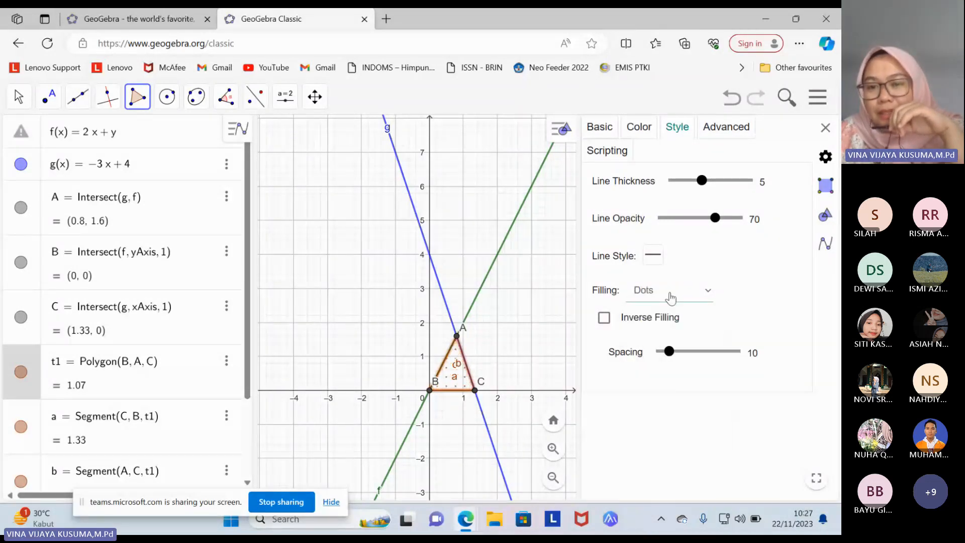
Set the triangle's filling back to Hatching and undo the stray point placed beside it.
click(671, 296)
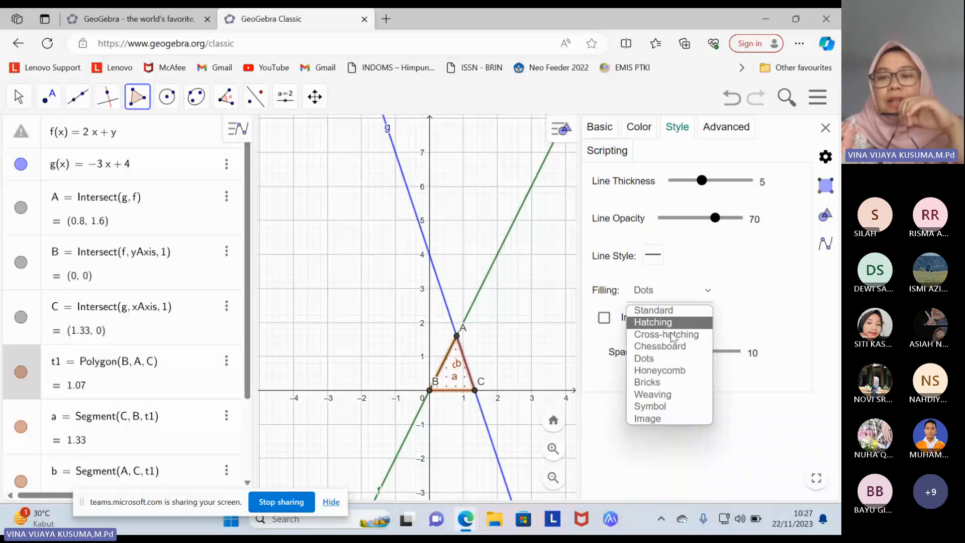
click(670, 324)
click(544, 340)
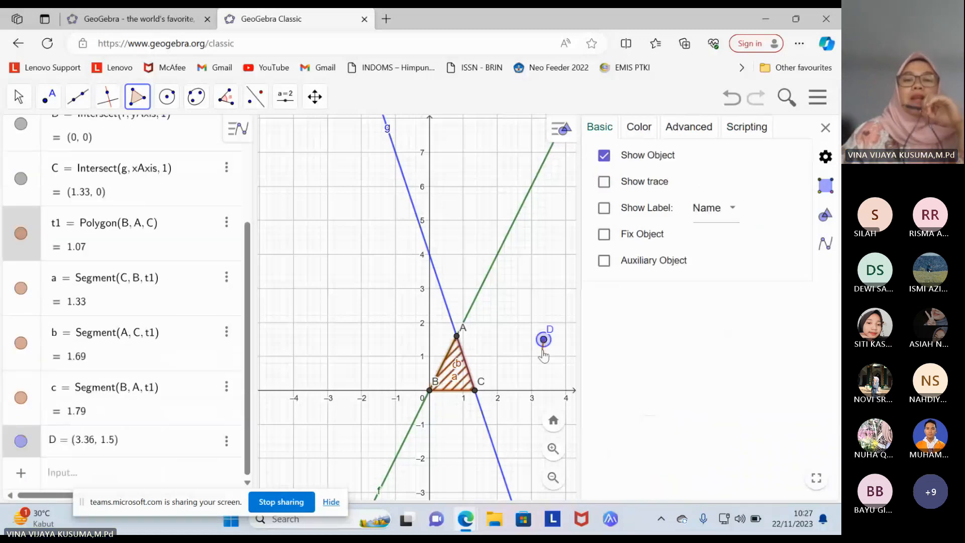
key(ctrl+z)
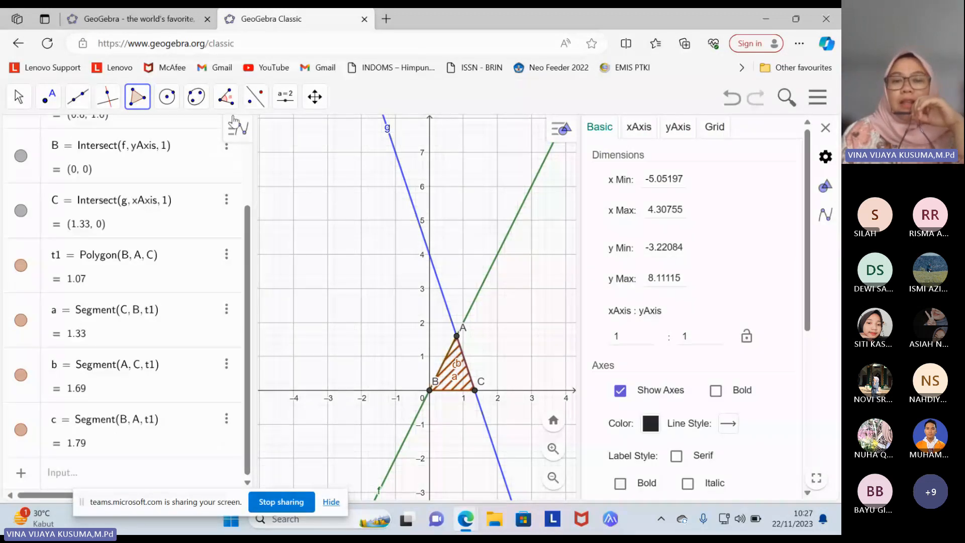
key(Escape)
drag(509, 404, 475, 352)
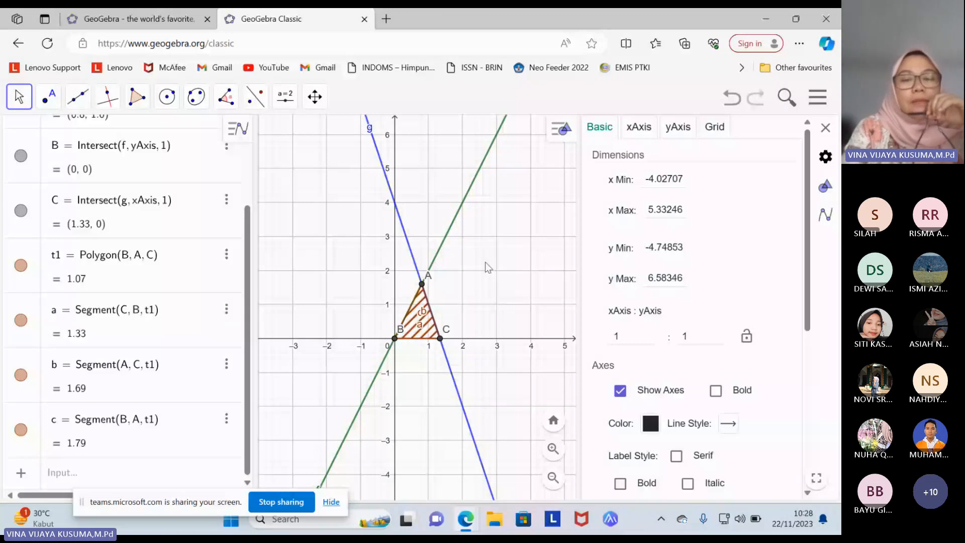
drag(486, 266, 521, 319)
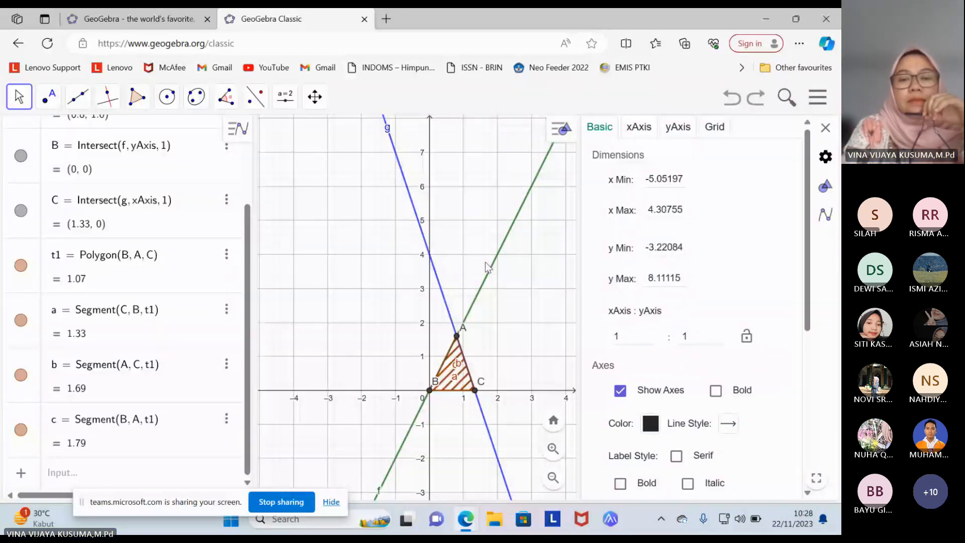
Undo the triangle, the intersection points and both linear functions until the construction is empty, and close the settings.
key(ctrl+z)
key(ctrl+z)
key(ctrl+z)
key(ctrl+z)
key(ctrl+z)
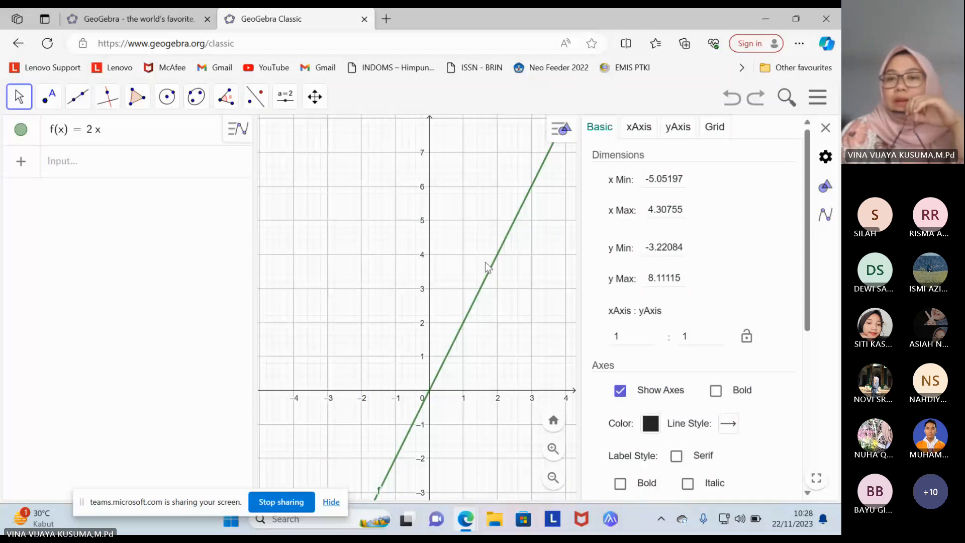
key(ctrl+z)
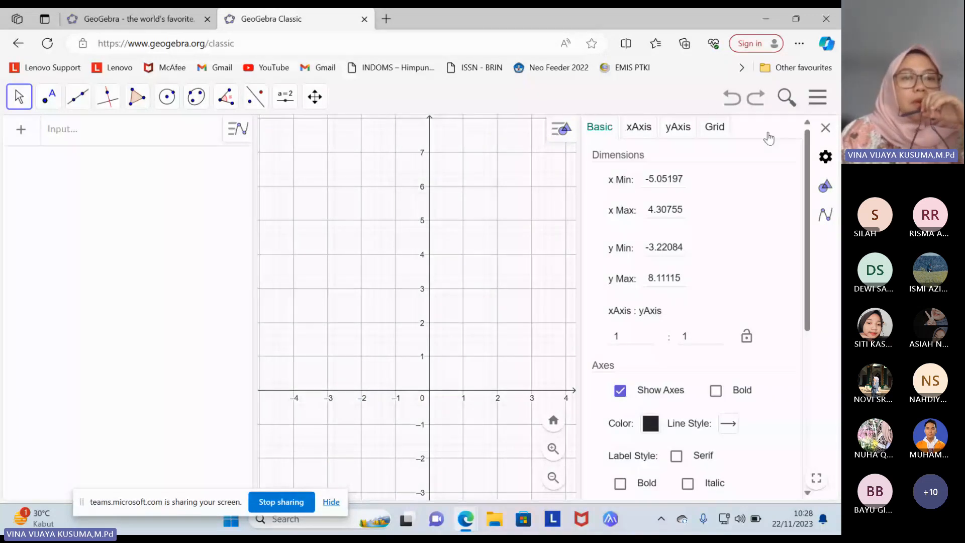
key(Escape)
Draw a circle with its center at about (1.97, 4.82) passing through a point at about (3.24, 1.9).
click(170, 106)
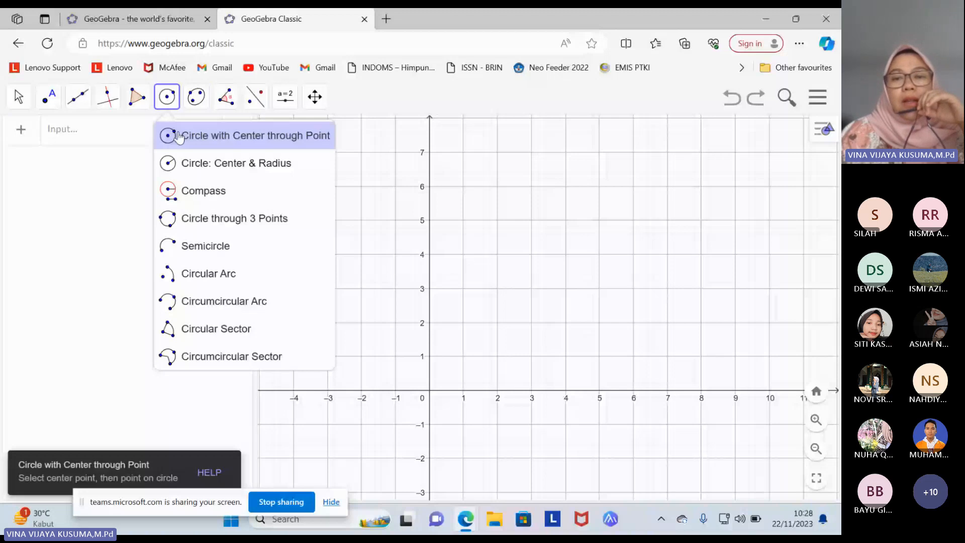
click(178, 136)
click(497, 226)
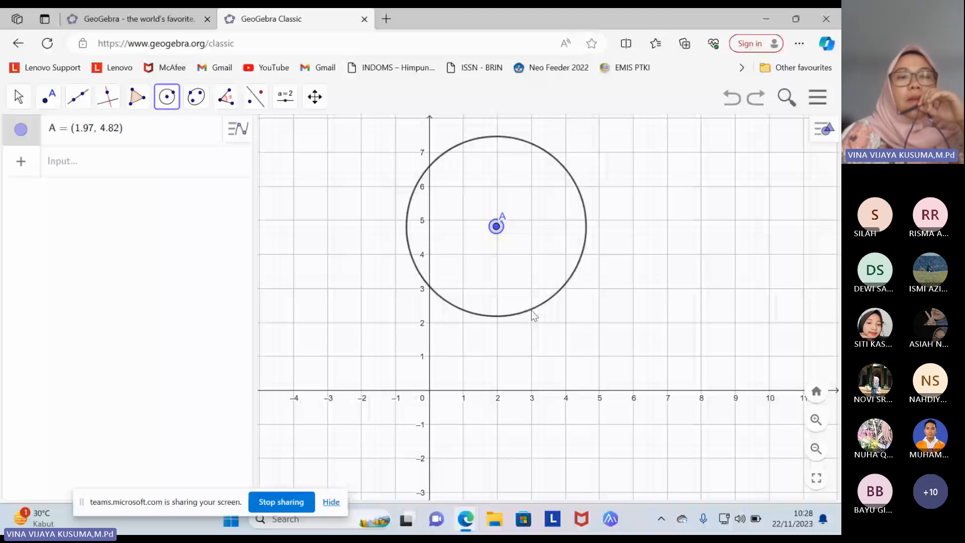
click(540, 325)
Draw an ellipse beside the circle with foci at about (8.35, 5.33) and (9.74, 4.17), passing through about (8.06, 3.43).
click(196, 106)
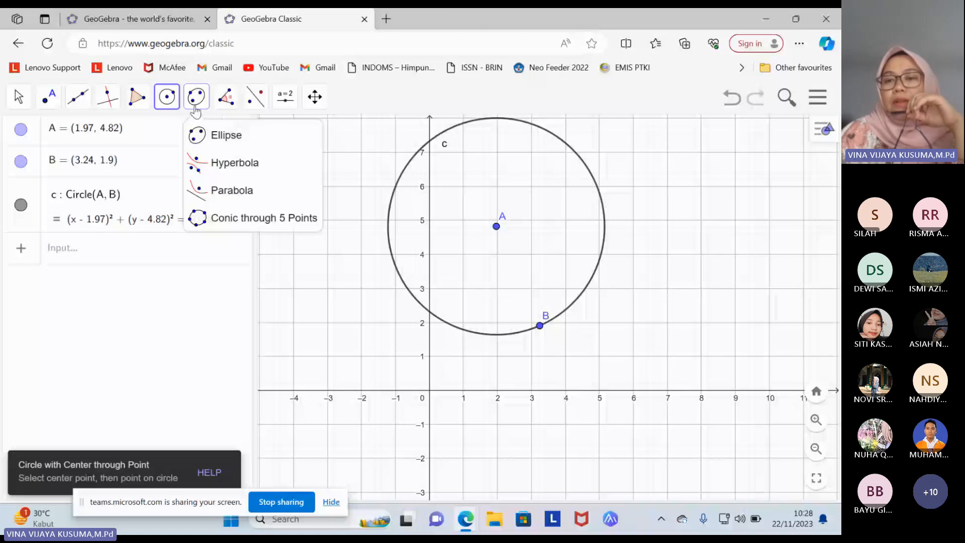
click(226, 134)
click(714, 209)
click(761, 249)
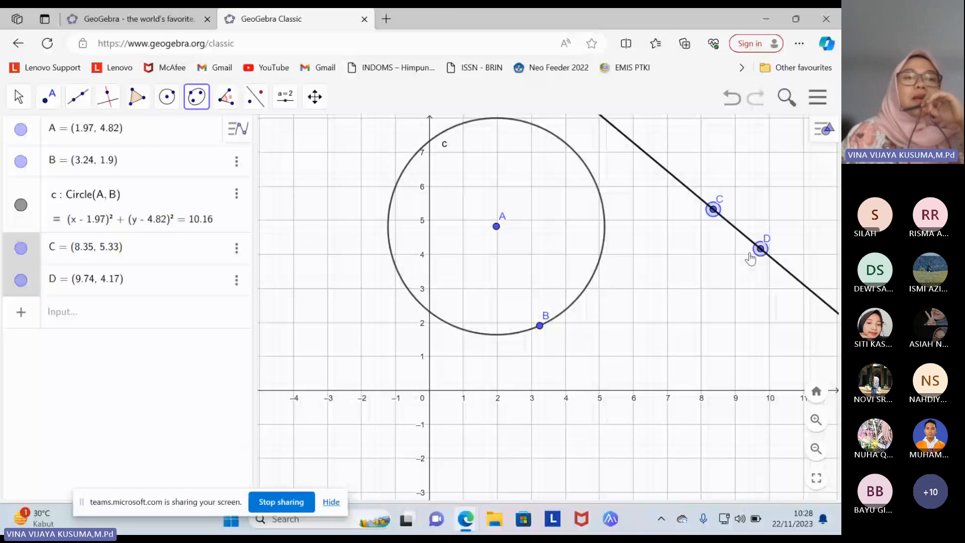
click(703, 274)
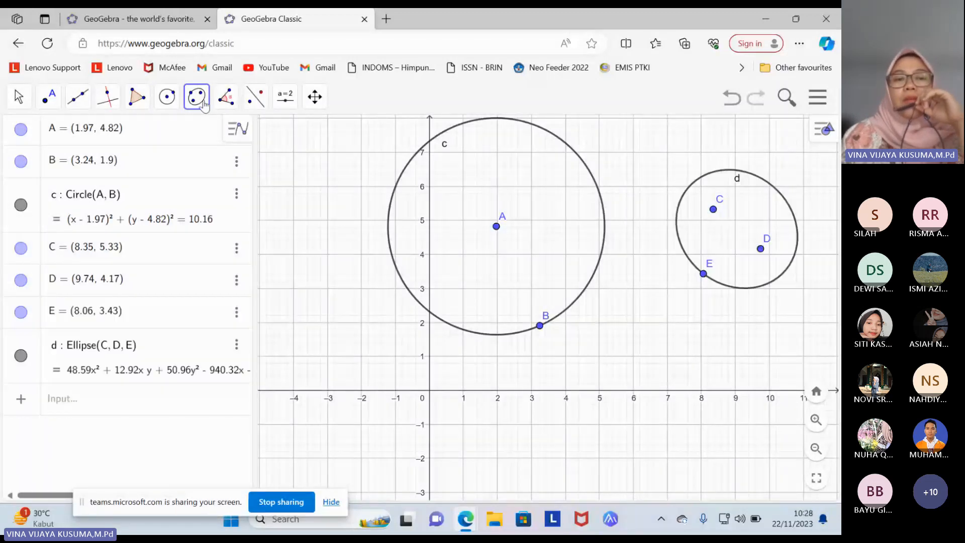
Measure the angle from circle center A to ellipse point E with its vertex at focus C.
click(224, 101)
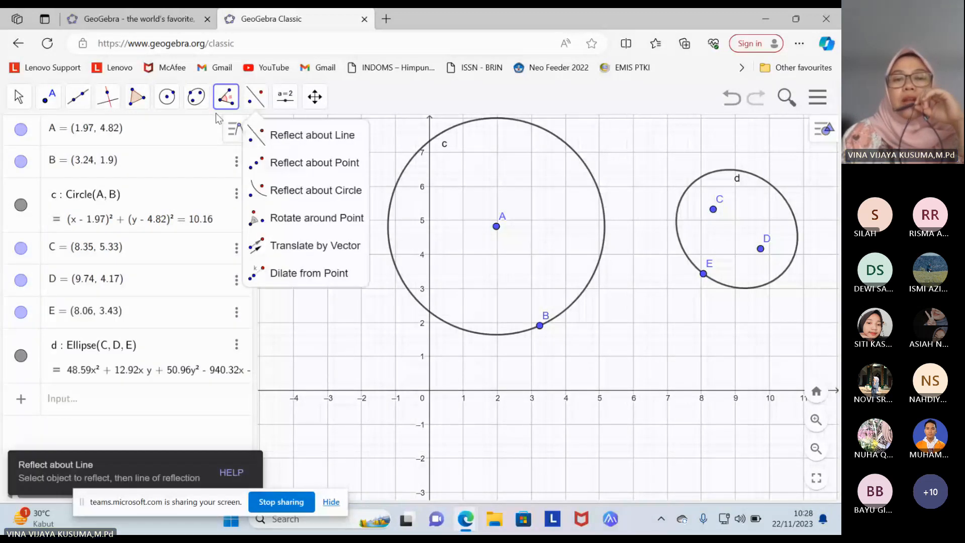
click(496, 226)
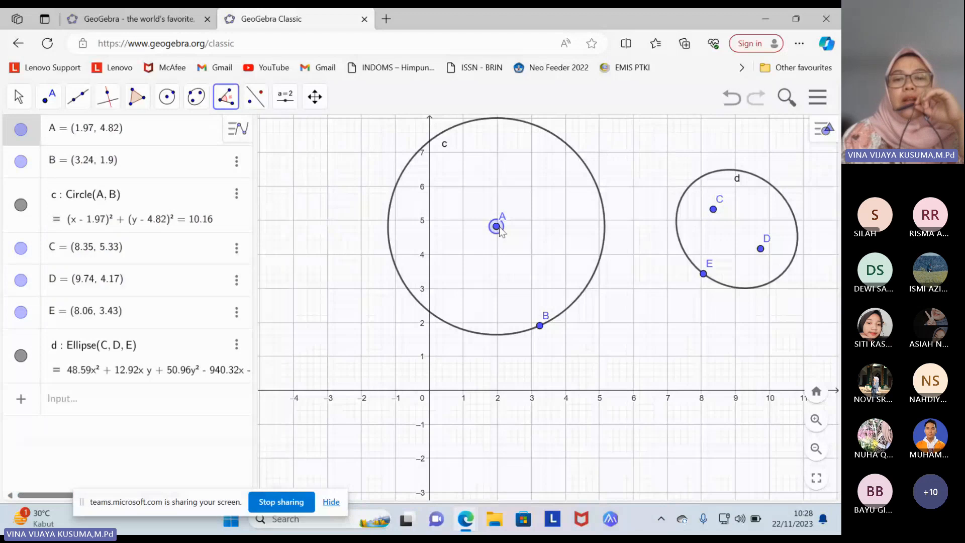
click(226, 100)
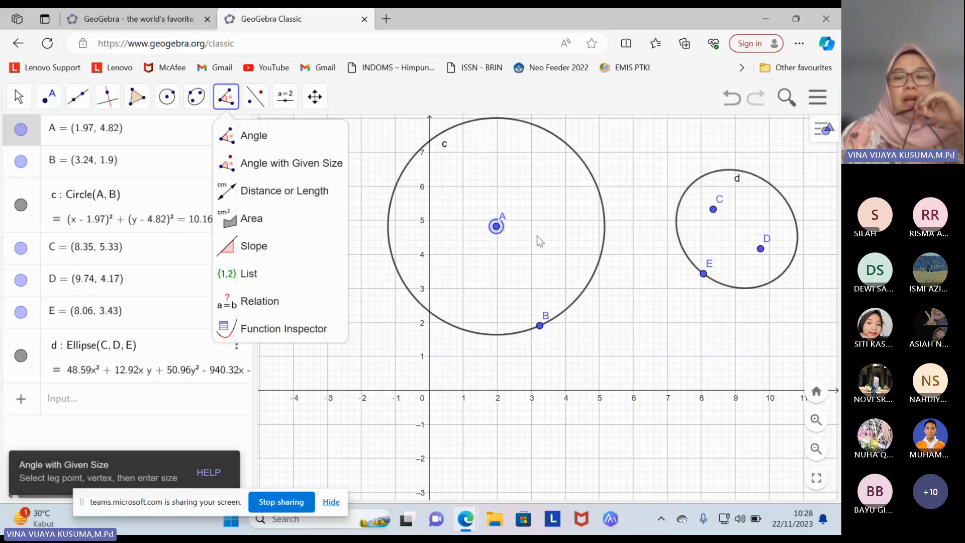
click(238, 109)
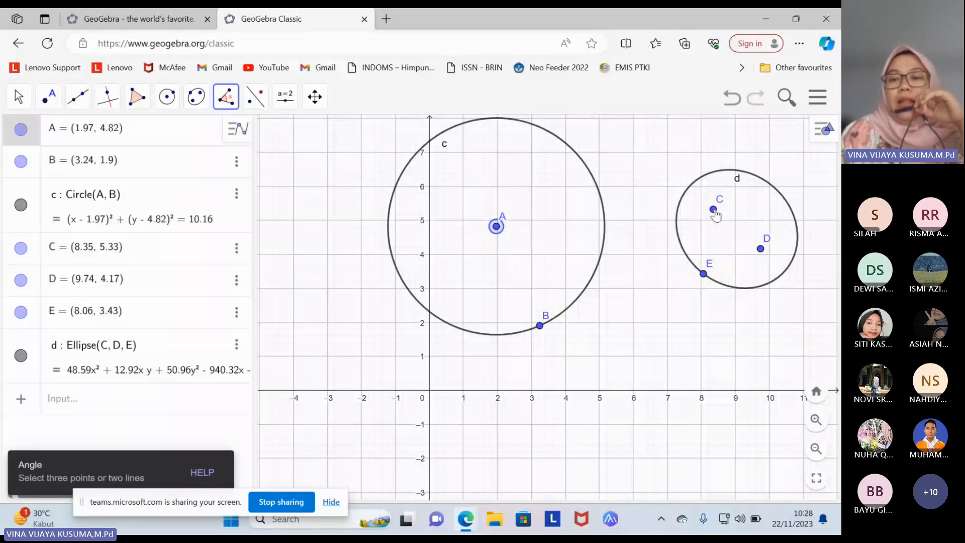
click(713, 210)
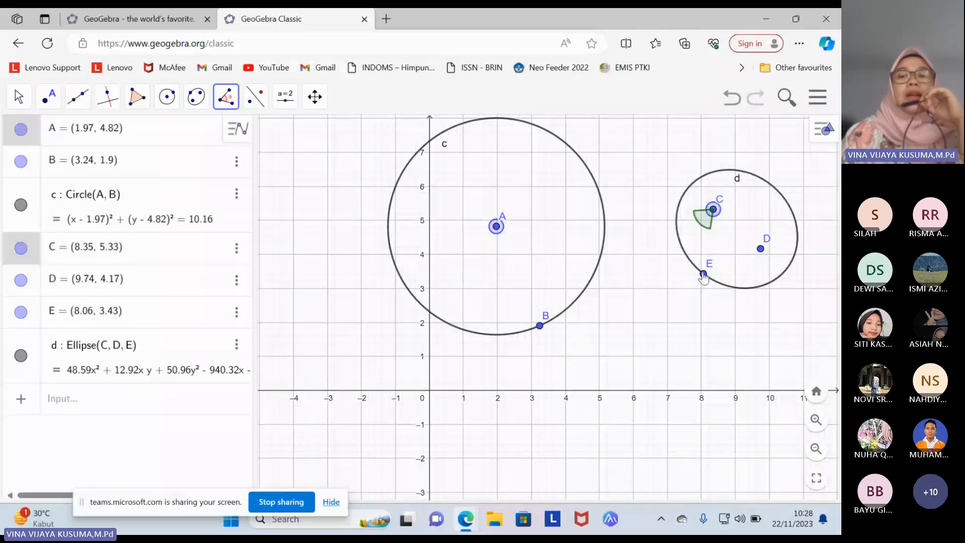
click(703, 274)
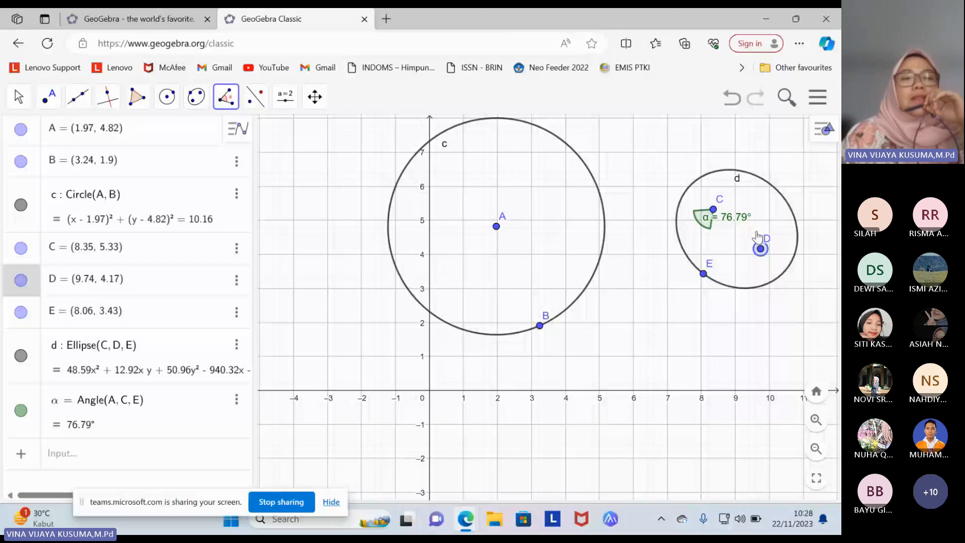
Place a point at about (-4.18, 5.81) and reflect it about the y-axis with Reflect about Line.
click(226, 97)
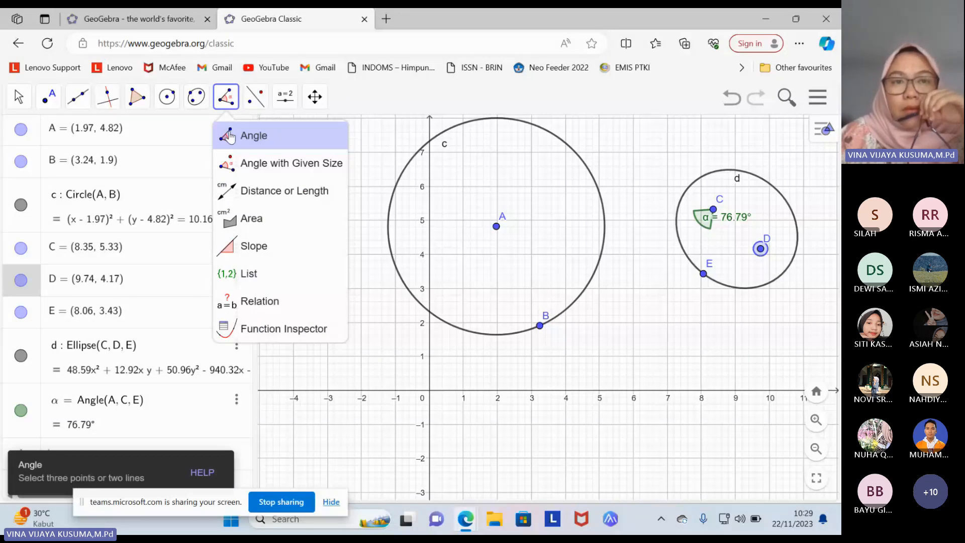
click(250, 105)
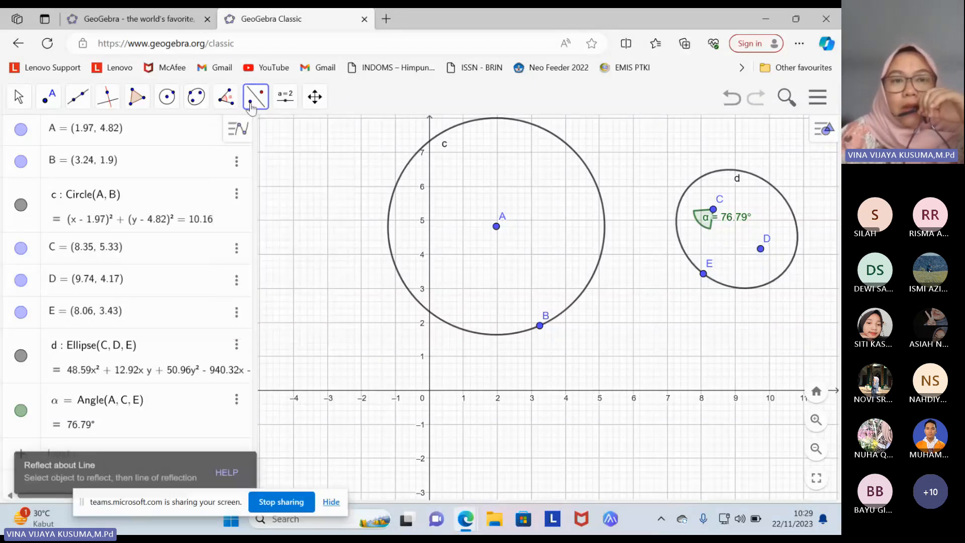
click(250, 106)
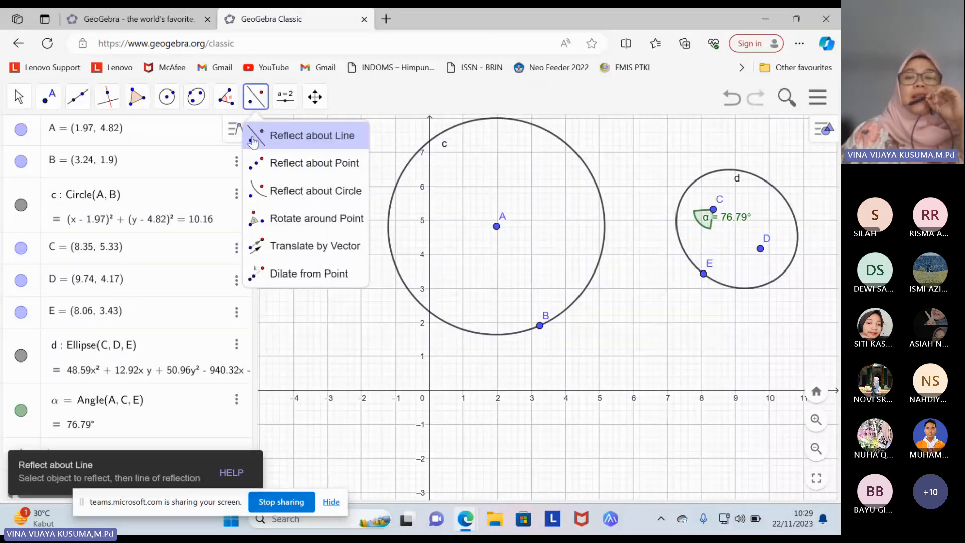
click(253, 141)
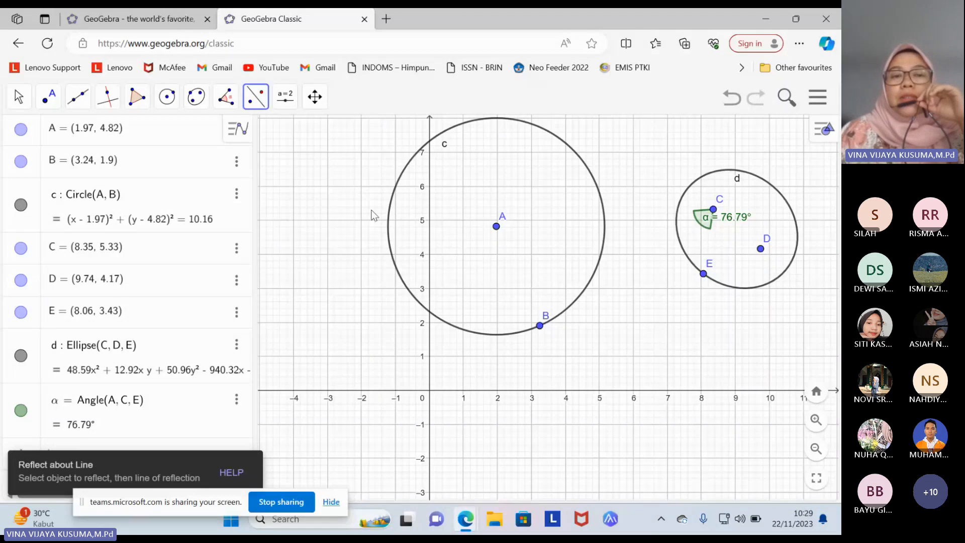
click(287, 193)
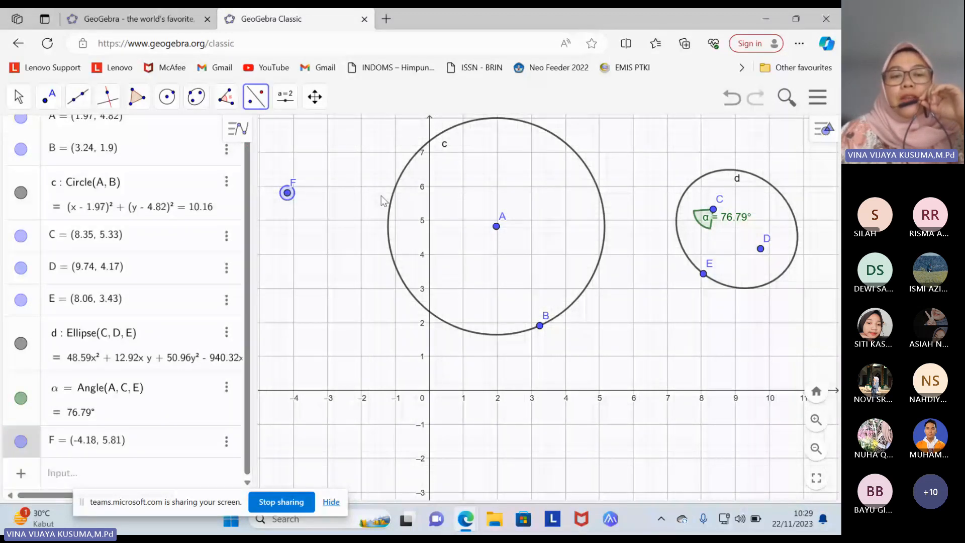
click(428, 200)
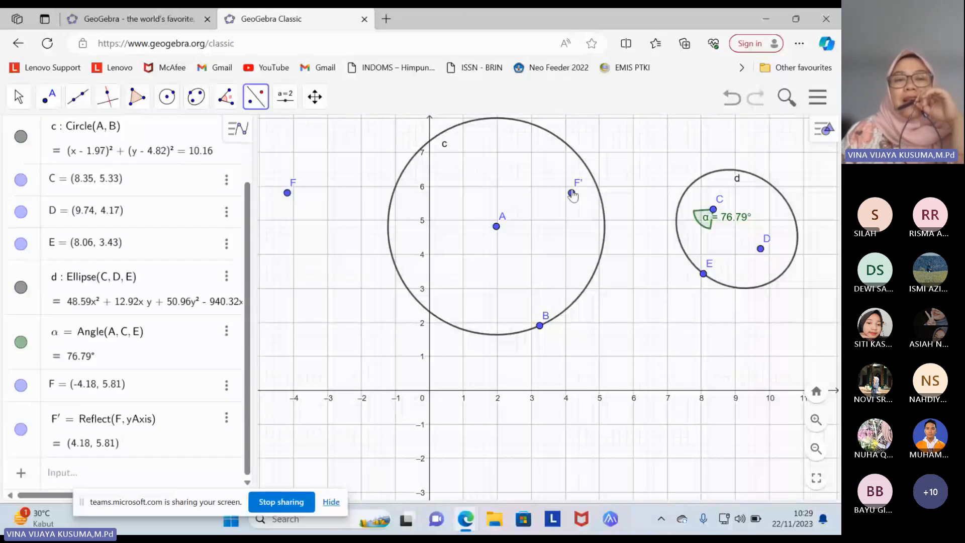
Undo the reflection, angle, ellipse and circle until the construction is empty.
click(280, 101)
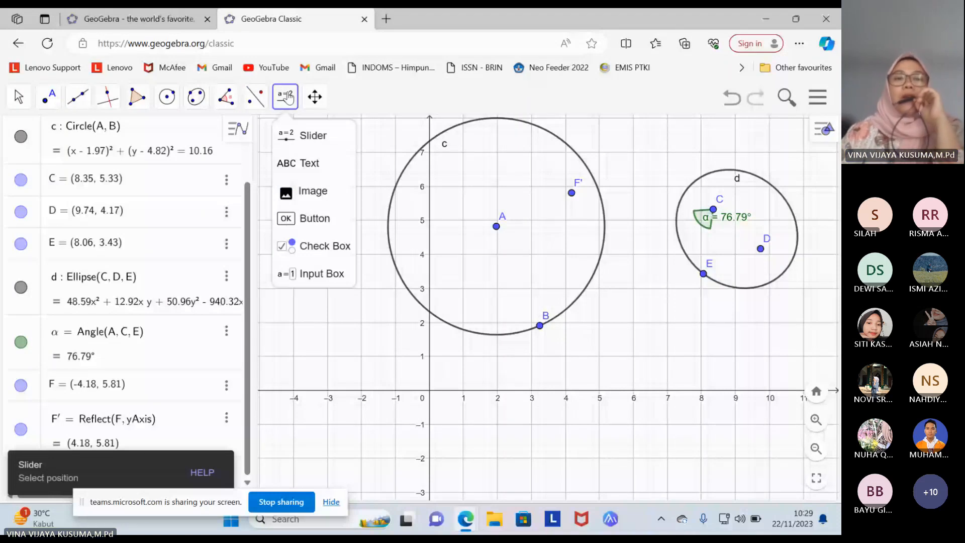
mouse_move(315, 97)
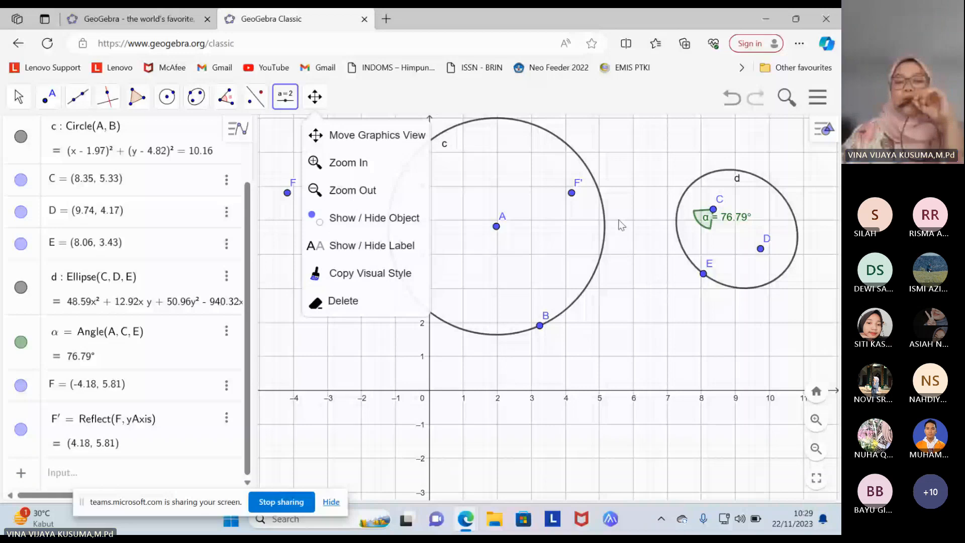
key(ctrl+z)
key(ctrl+z)
key(ctrl+z)
key(ctrl+z)
key(ctrl+z)
key(ctrl+z)
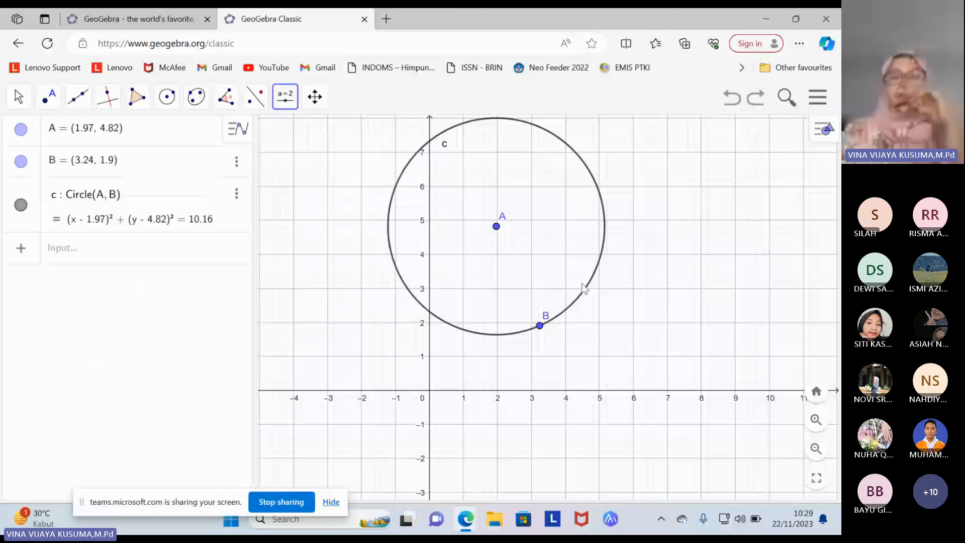
key(ctrl+z)
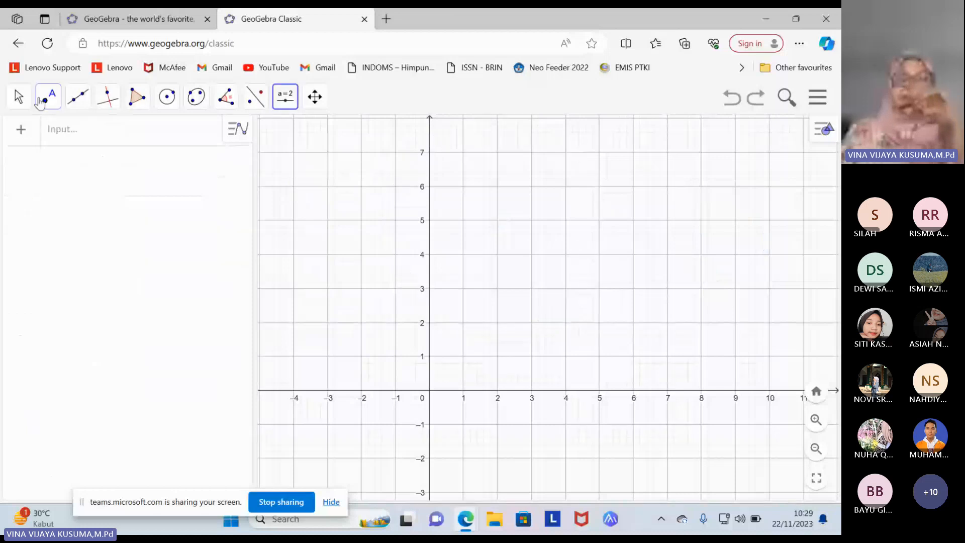
Shift the coordinate plane so the y-axis sits near its middle and start a new algebra entry.
key(Escape)
drag(310, 235, 417, 234)
click(132, 142)
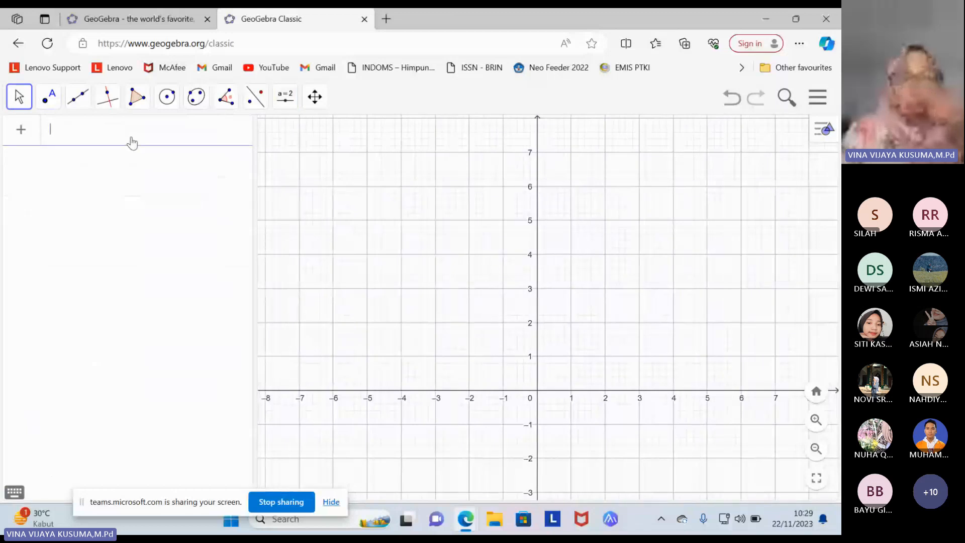
text(2)
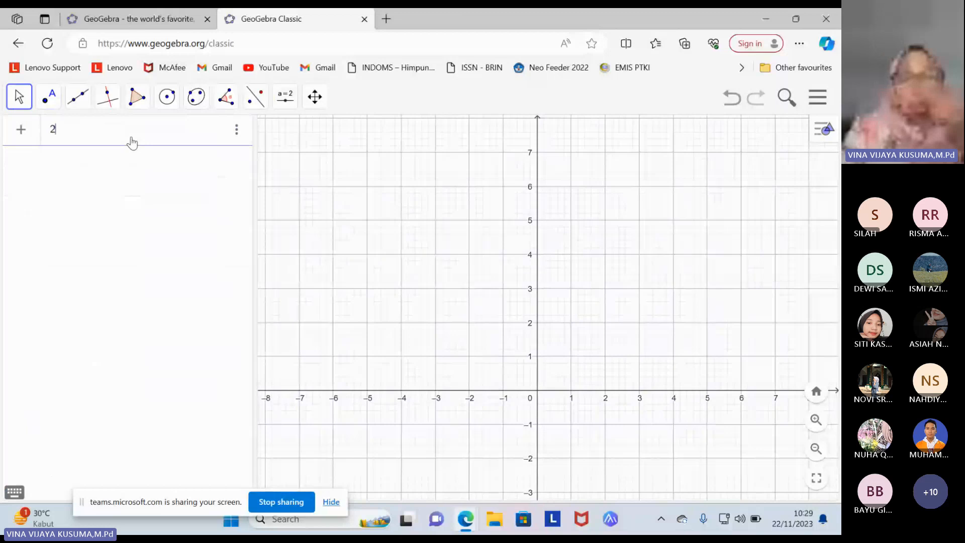
text(x)
key(BackSpace)
key(BackSpace)
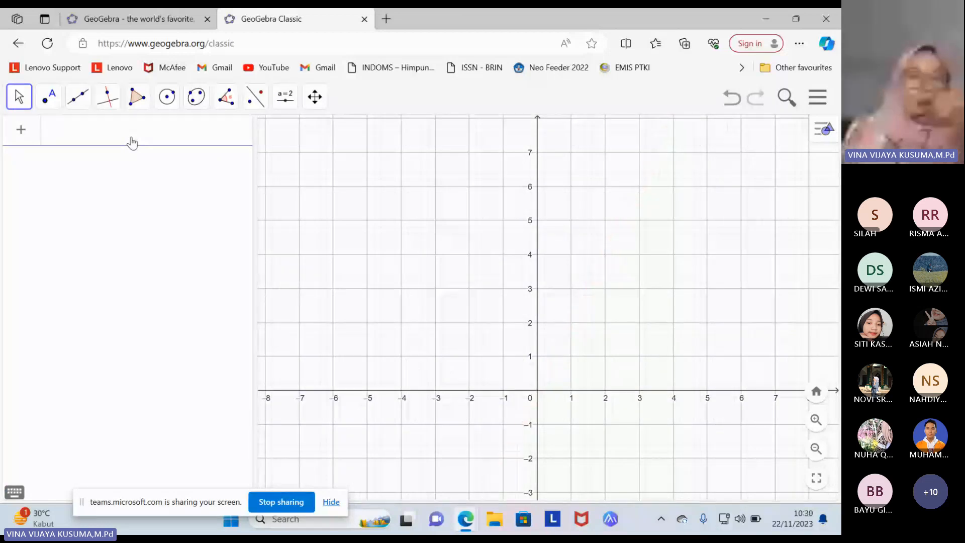
Plot the quadratic function x² + x − 1.
click(14, 492)
click(232, 395)
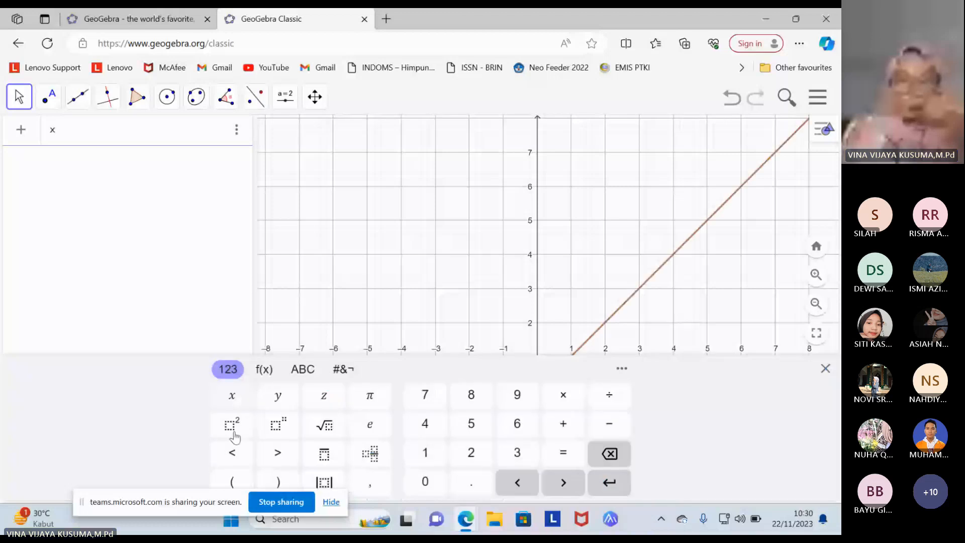
click(233, 426)
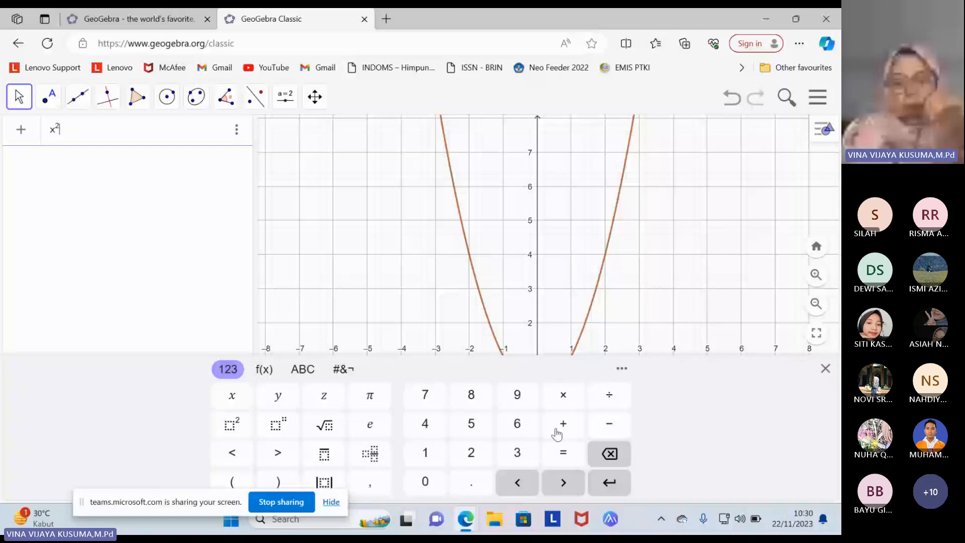
click(558, 433)
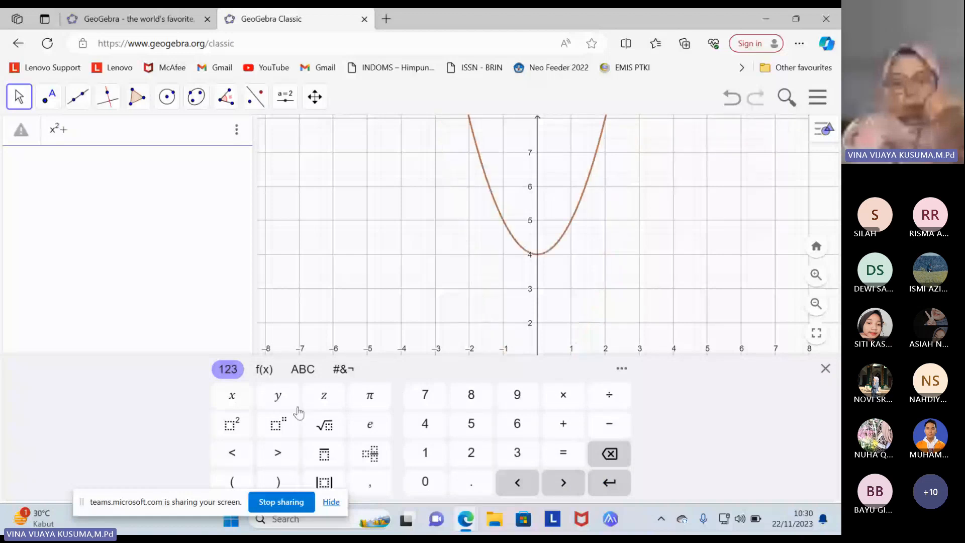
click(232, 395)
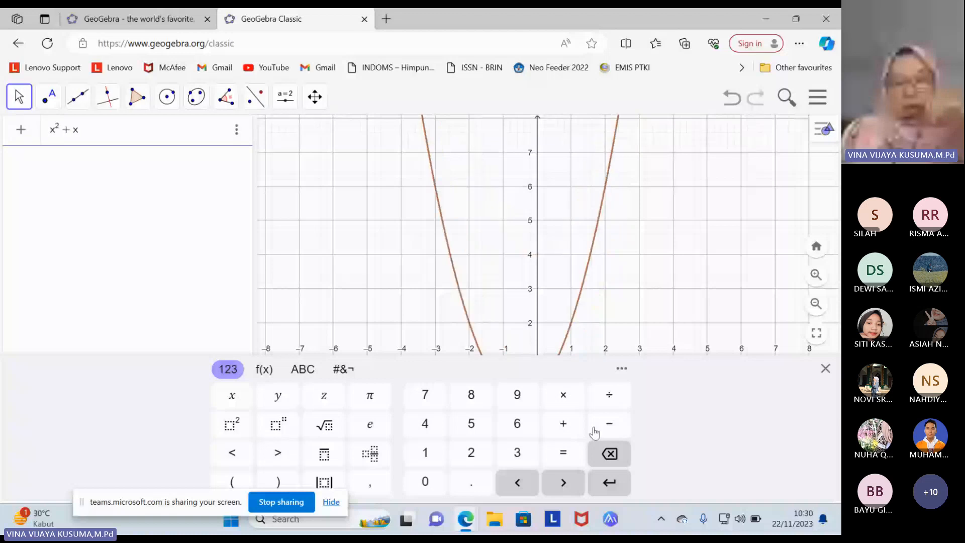
click(595, 431)
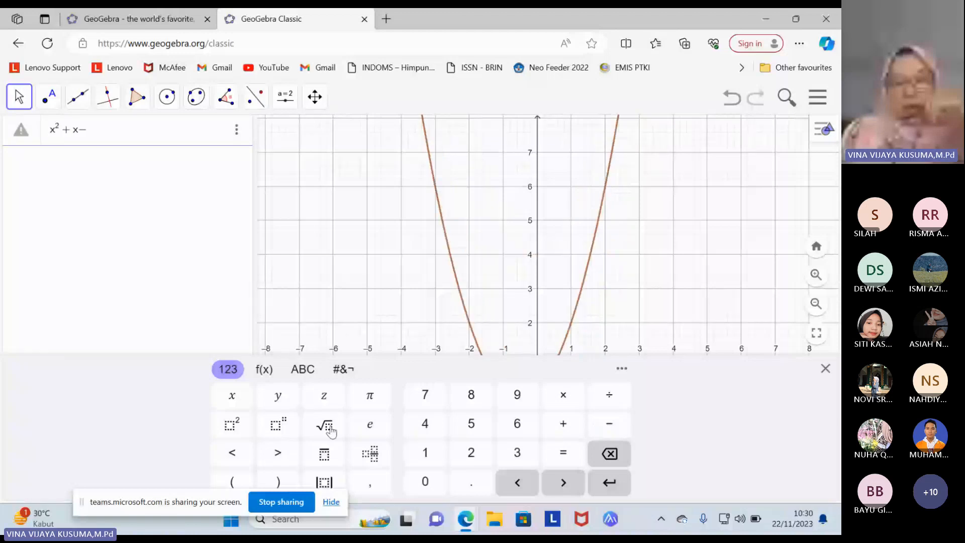
click(424, 452)
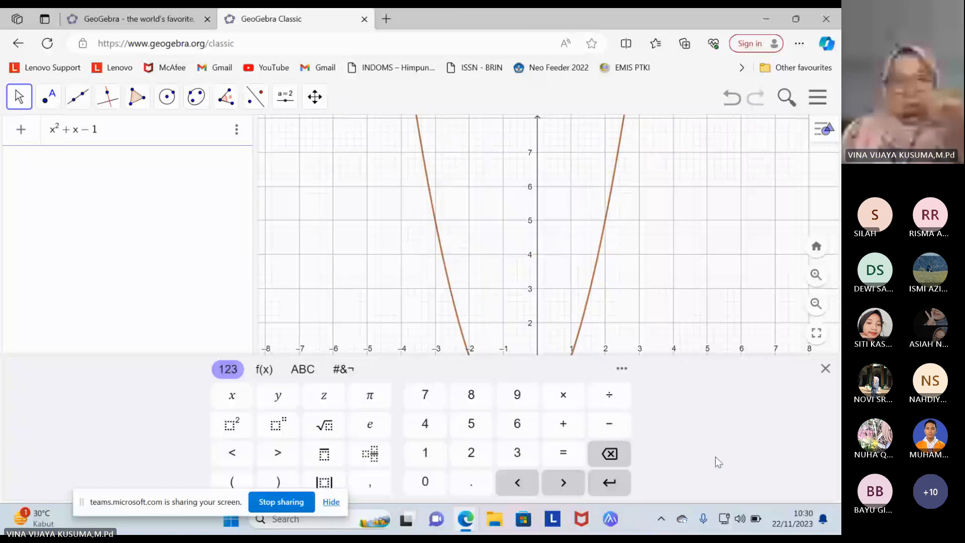
click(826, 368)
key(Return)
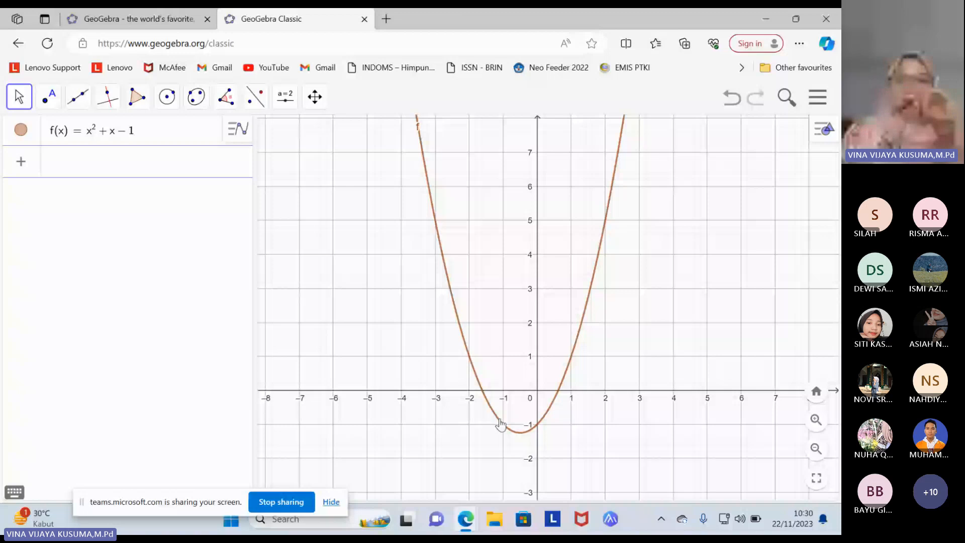
Create a number slider a = 1 with an interval from -5 to 5 in the graphics view.
click(285, 96)
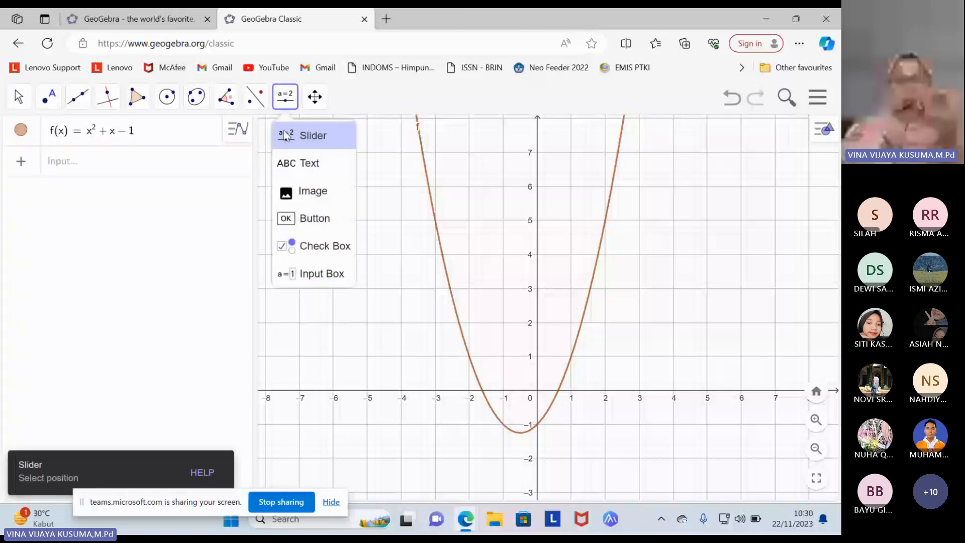
click(461, 319)
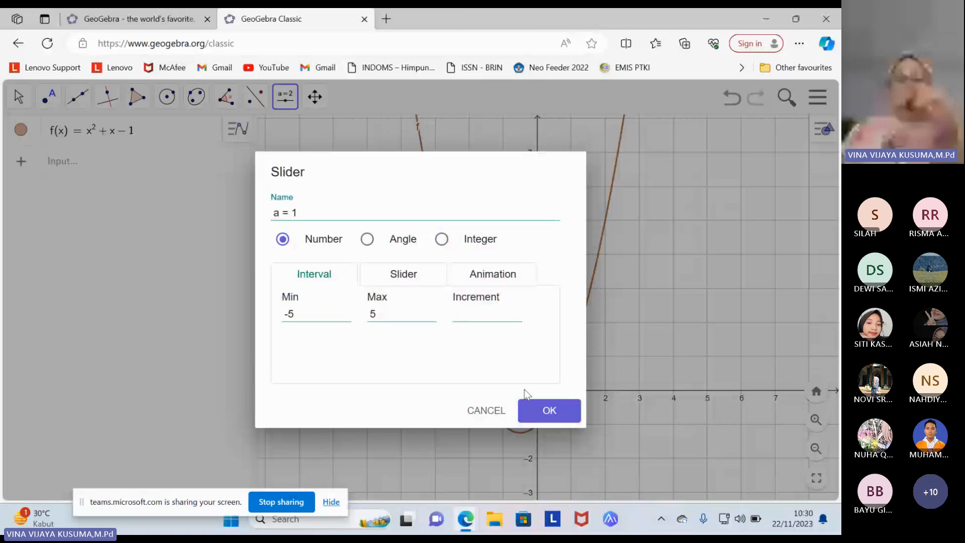
click(540, 411)
Create a number slider b = 1 ranging from -5 to 5 and line it up below slider a.
click(285, 97)
click(289, 143)
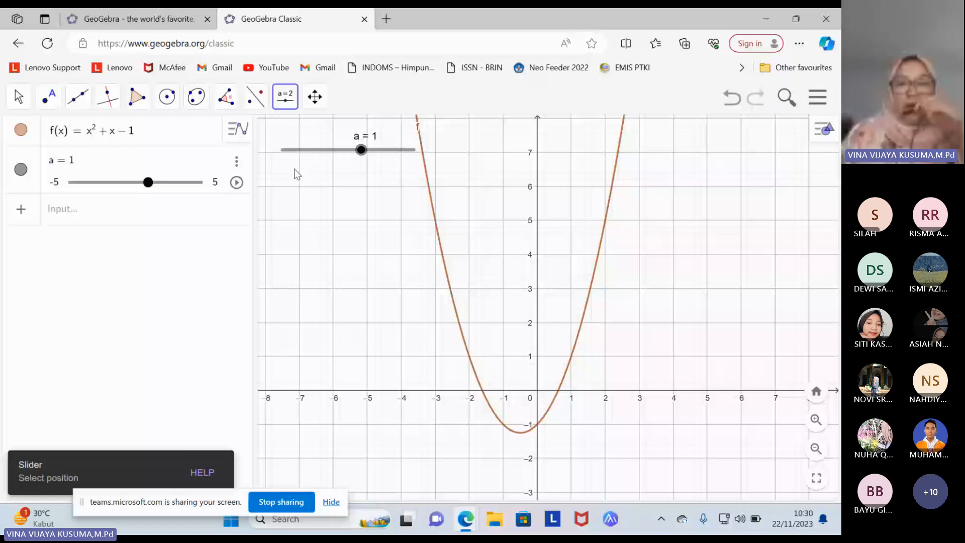
click(294, 169)
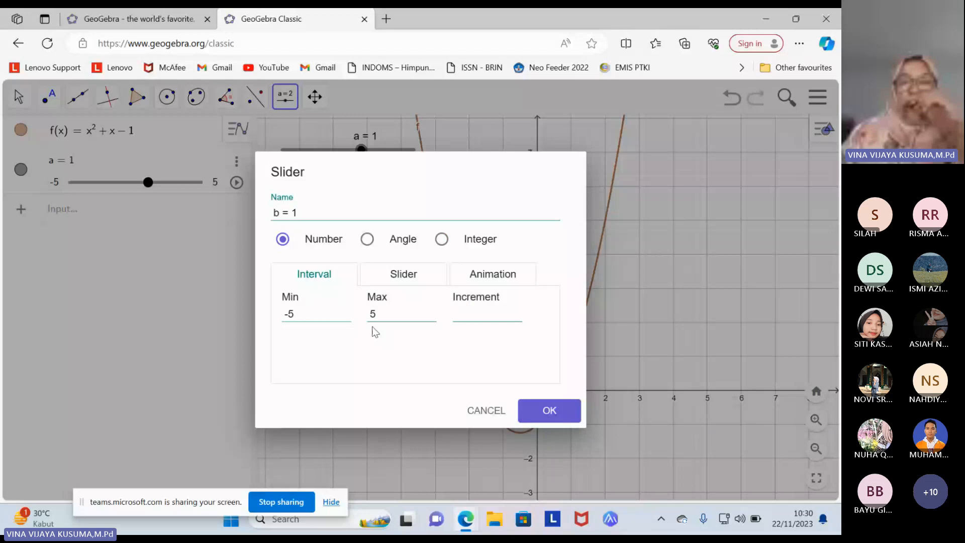
click(542, 412)
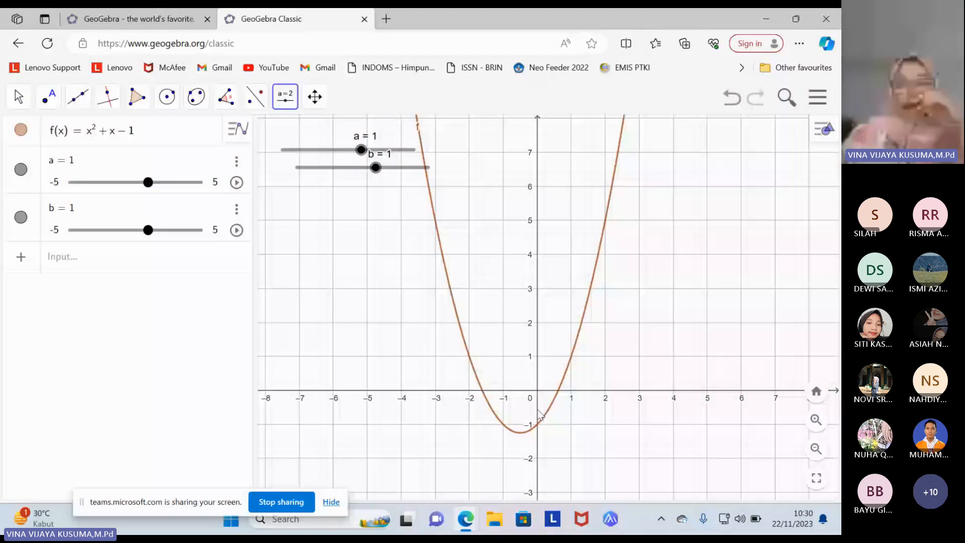
drag(398, 167, 382, 171)
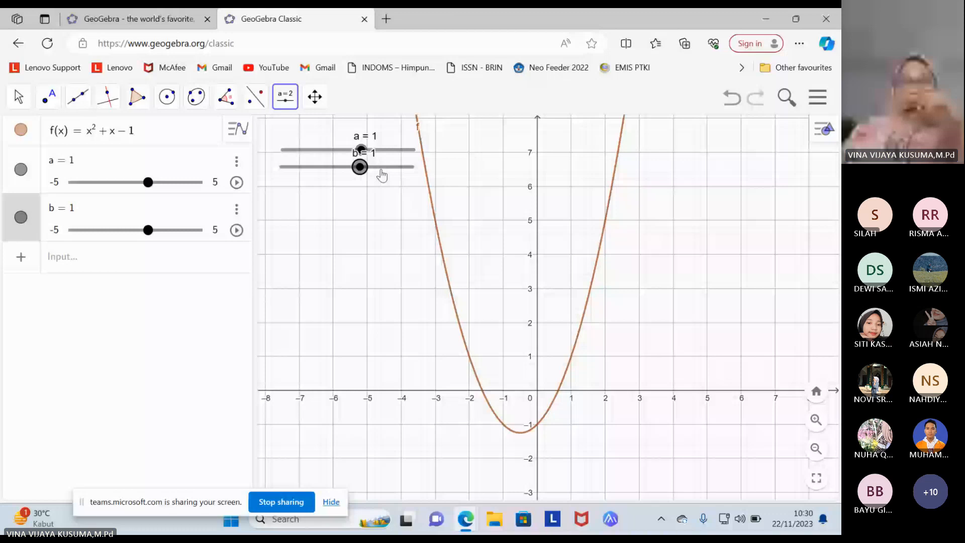
Create a number slider c = 1 ranging from -5 to 5 and place it below slider b.
click(340, 279)
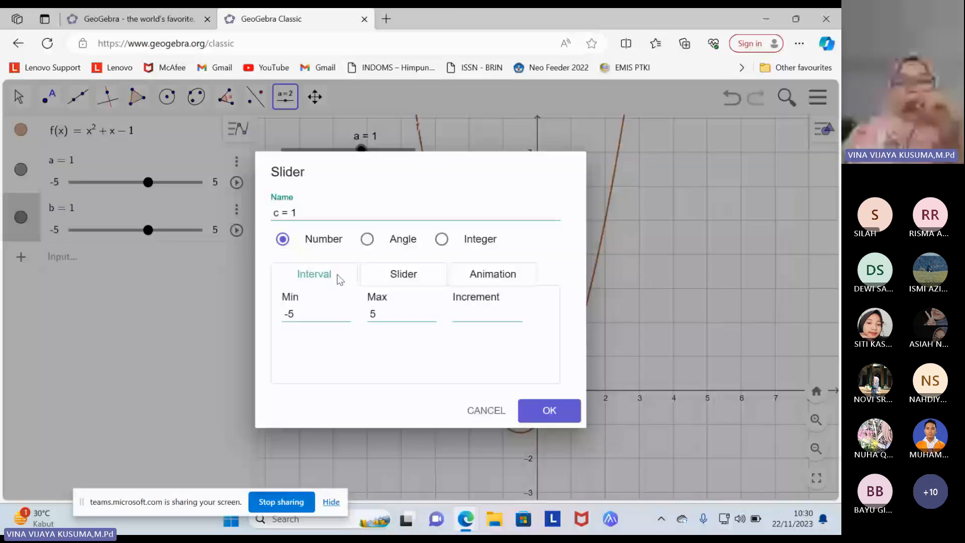
key(Return)
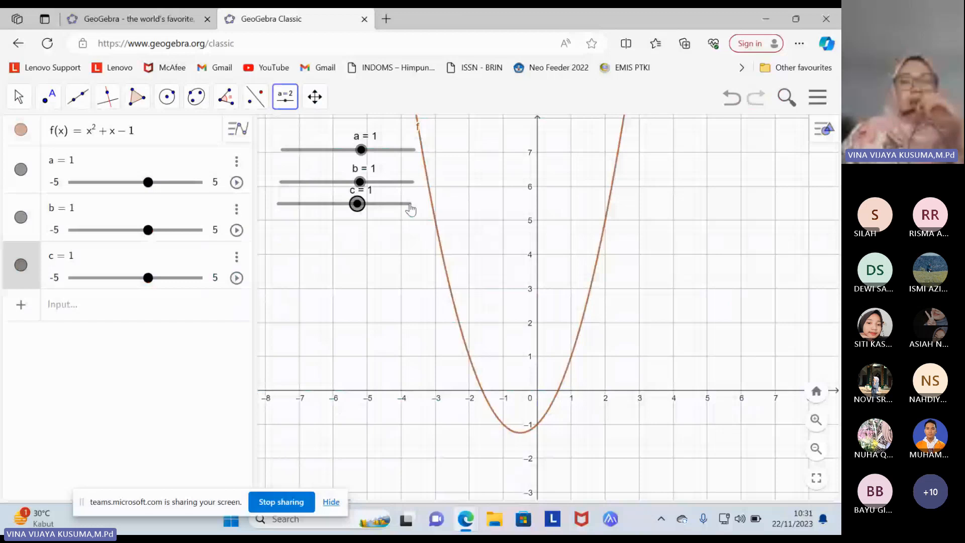
drag(409, 207, 416, 214)
Plot the slider-controlled quadratic function ax² + bx − c.
click(95, 311)
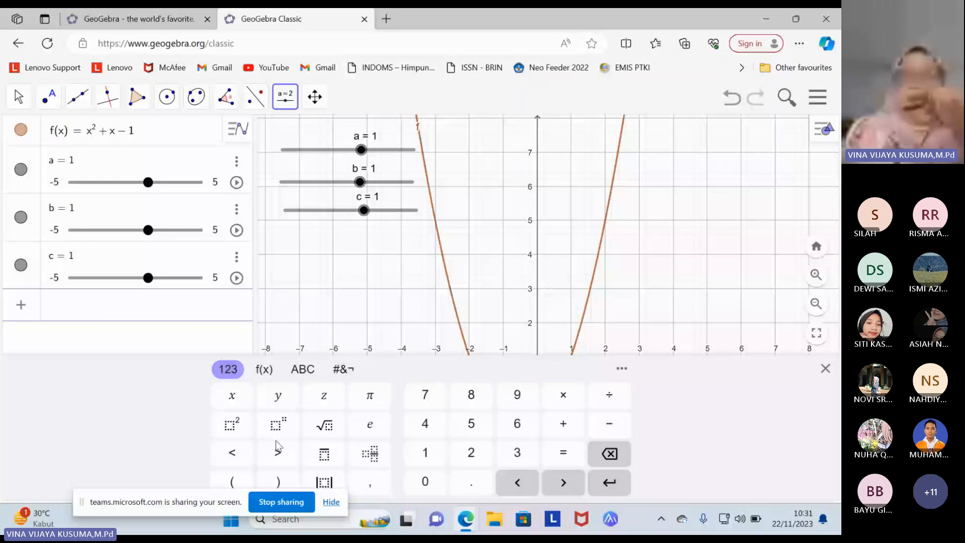
text(ax)
click(236, 429)
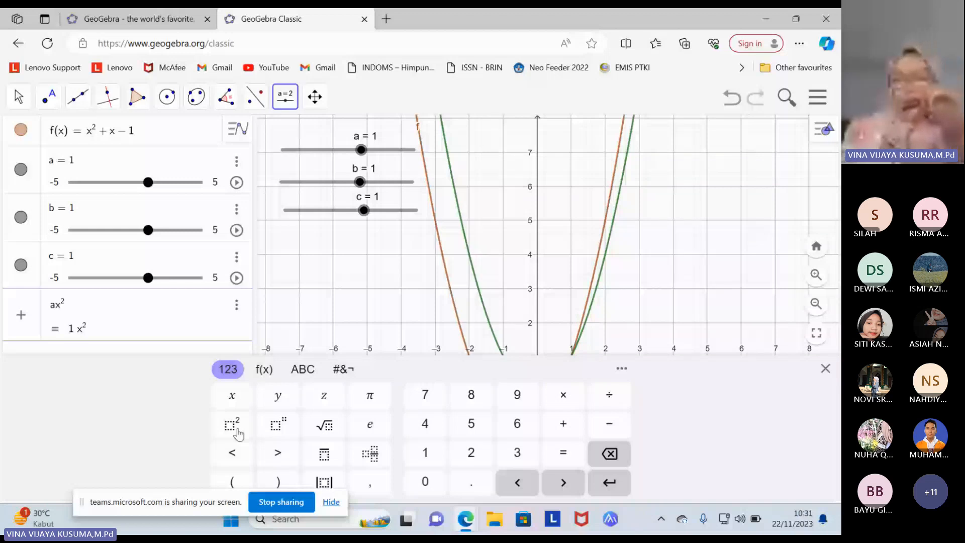
text(+bx-c)
key(Return)
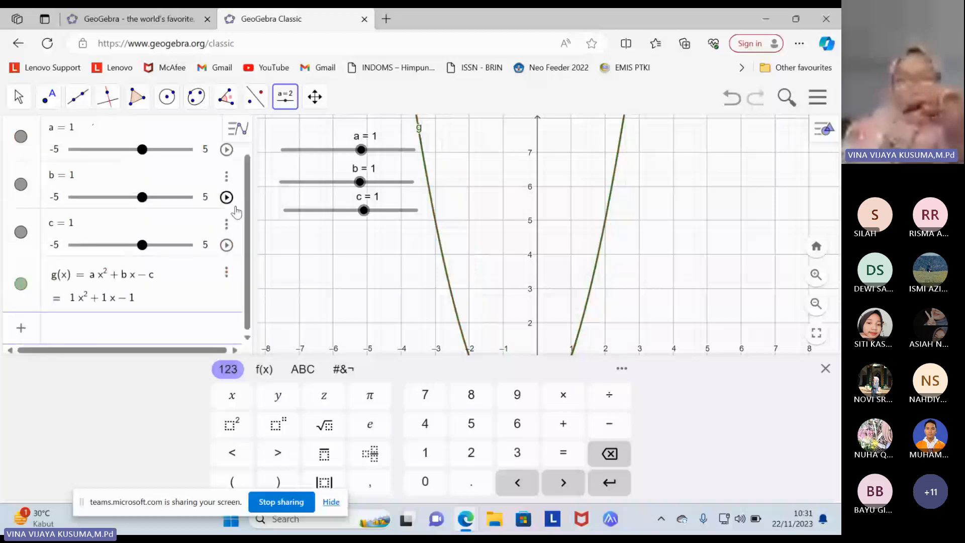
Delete the original function f(x) = x² + x − 1 from the algebra list.
scroll(157, 140, up, 1)
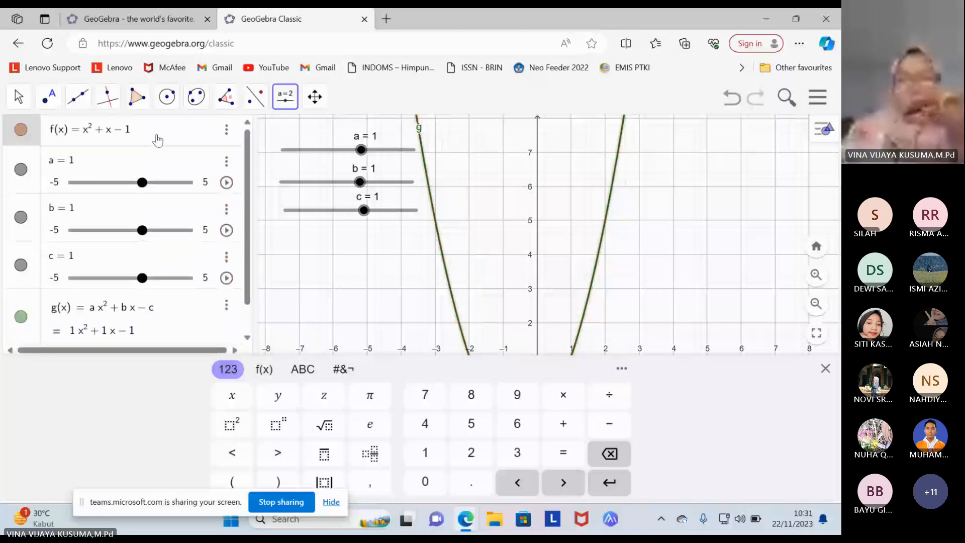
click(157, 140)
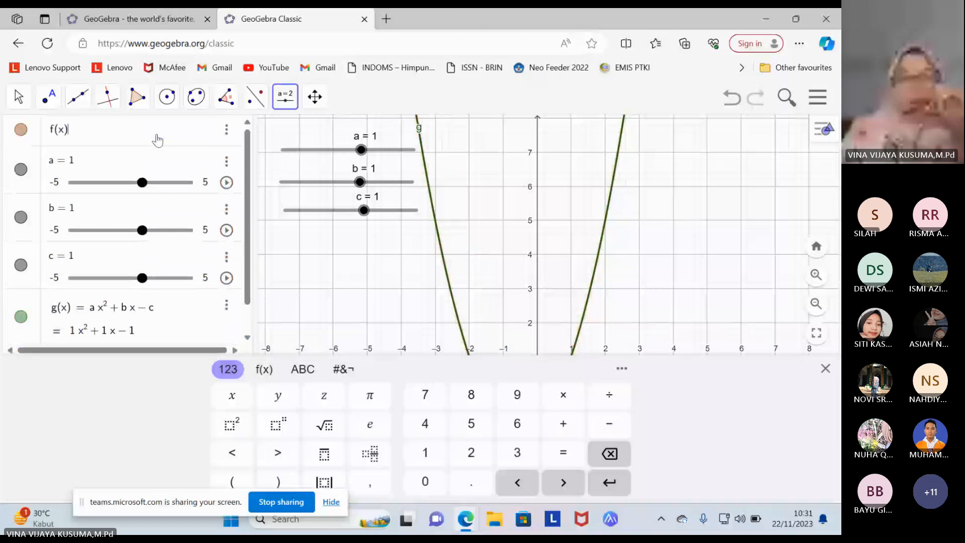
key(BackSpace)
key(BackSpace)
key(BackSpace)
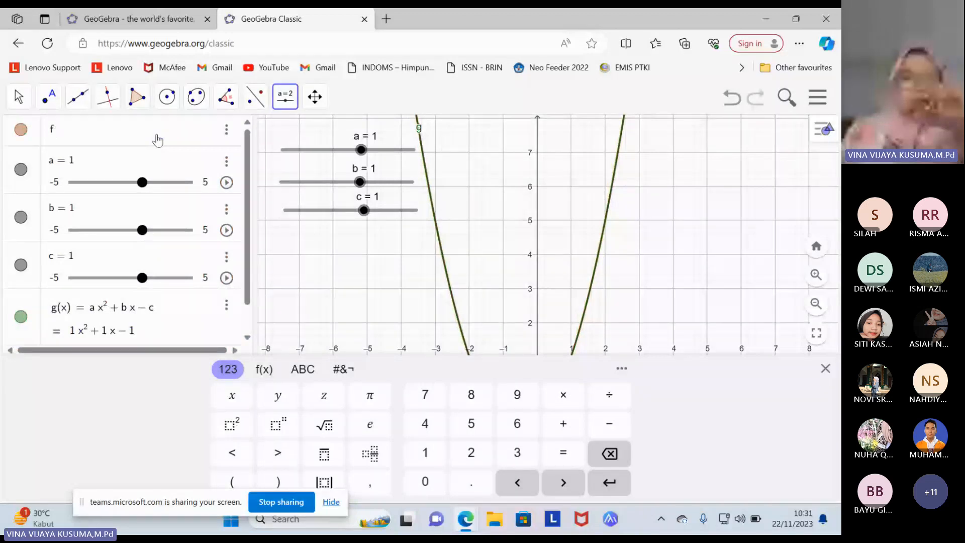
key(BackSpace)
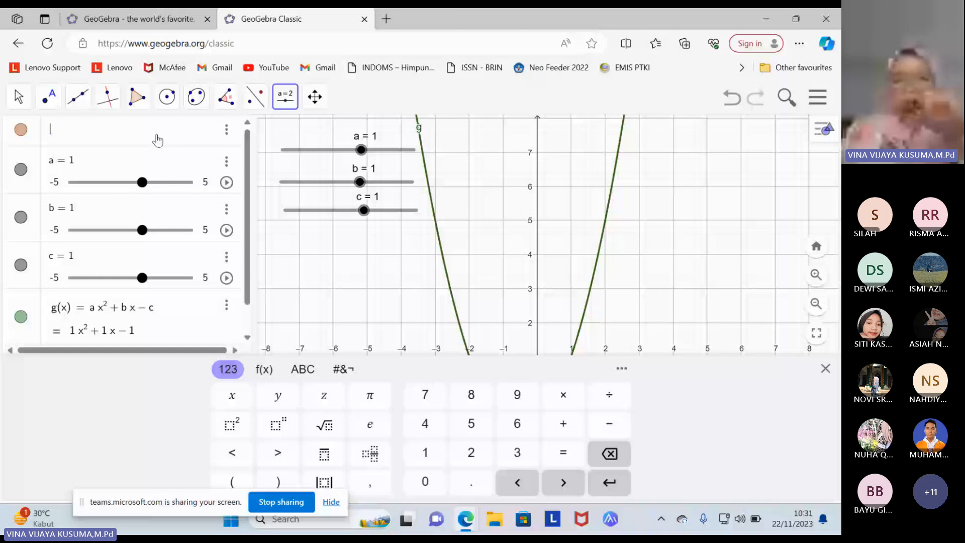
click(694, 234)
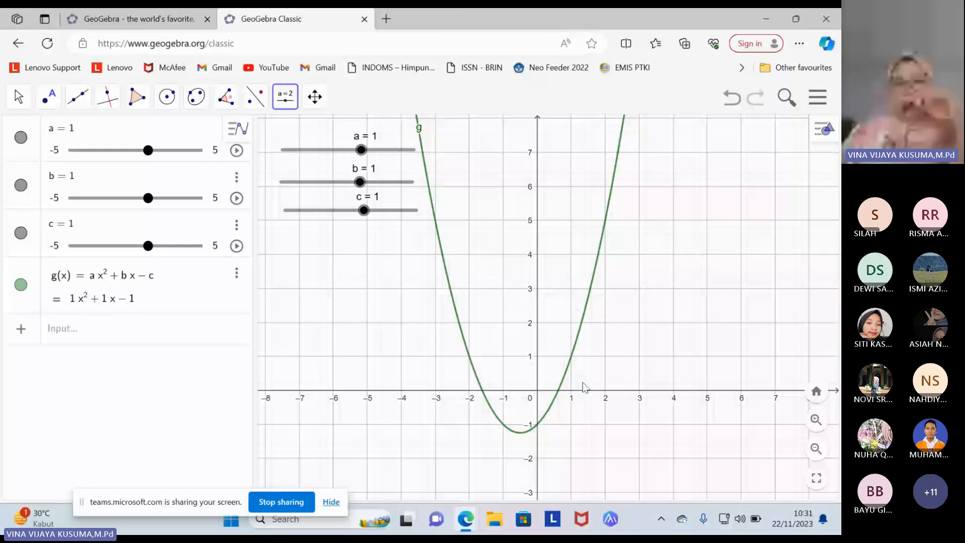
Vary sliders a, b and c to reshape the parabola, ending at a = 0.7, b = -1.5 and c = -1.1.
drag(361, 150, 355, 183)
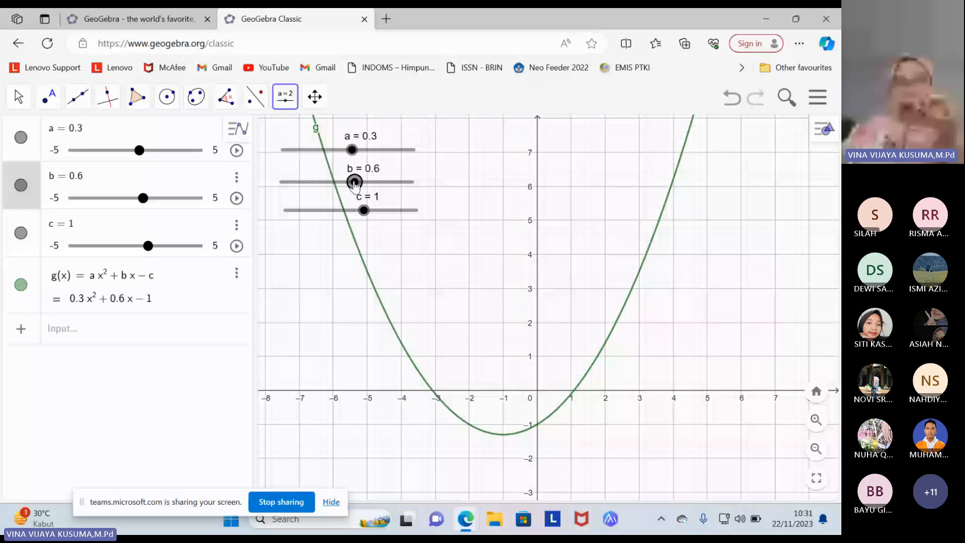
drag(355, 183, 332, 212)
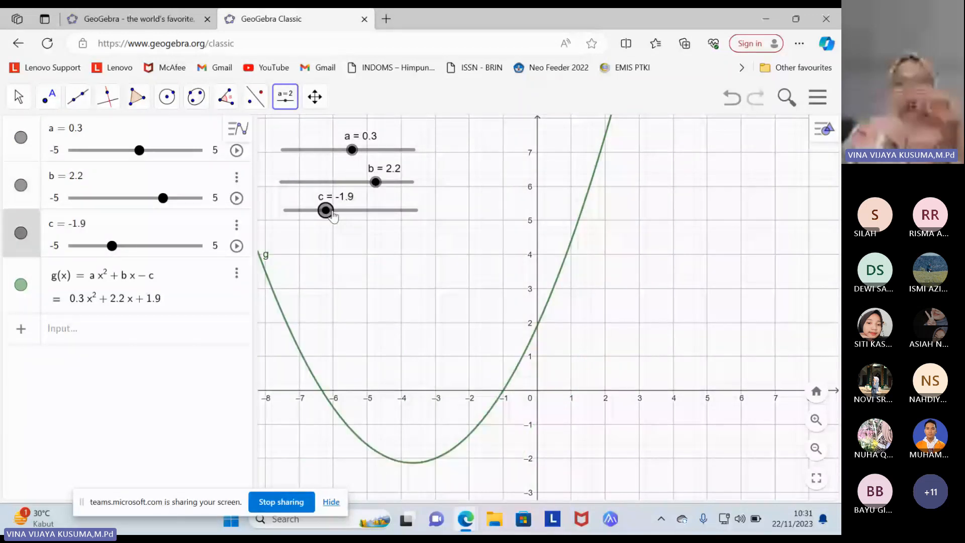
drag(375, 182, 323, 182)
drag(326, 210, 369, 210)
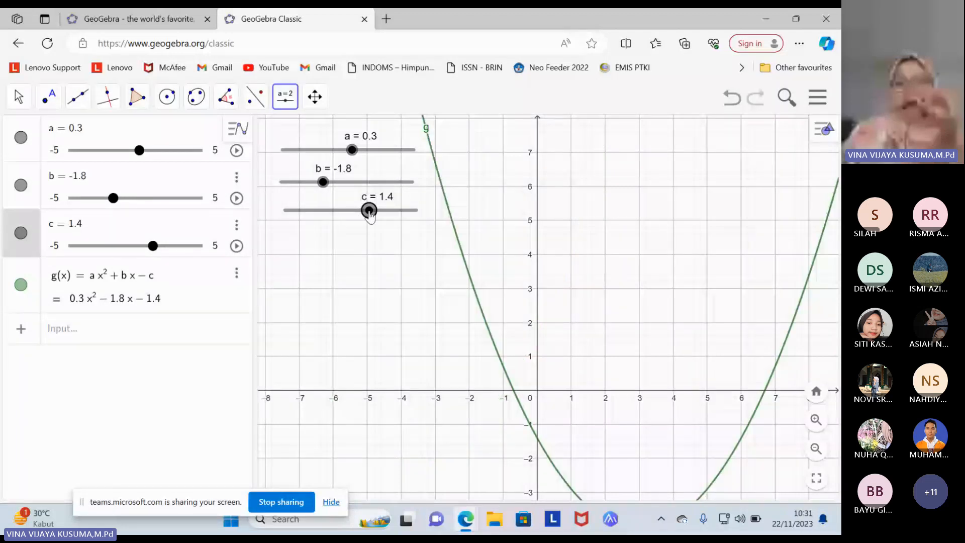
drag(370, 211, 373, 210)
mouse_move(352, 149)
mouse_down()
mouse_move(383, 149)
mouse_move(357, 150)
mouse_up()
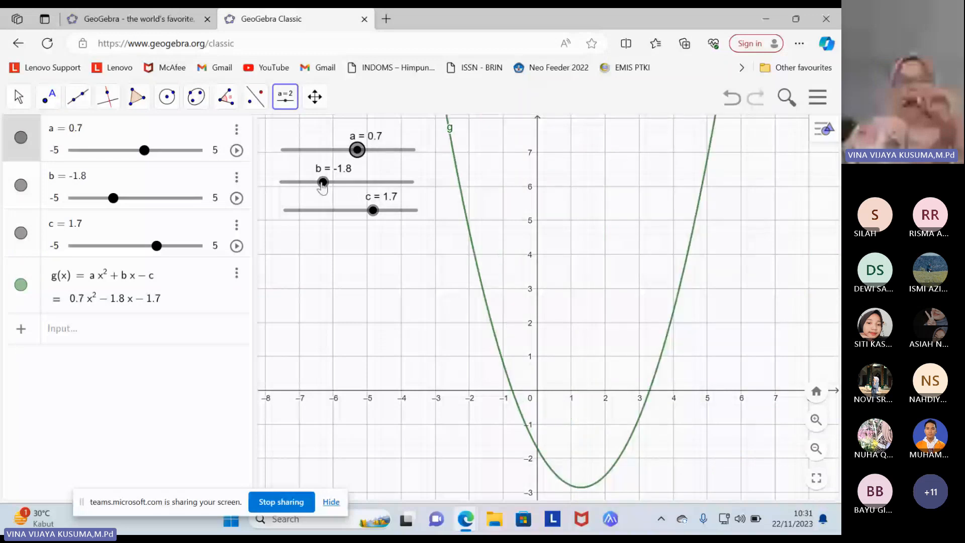
drag(323, 182, 327, 182)
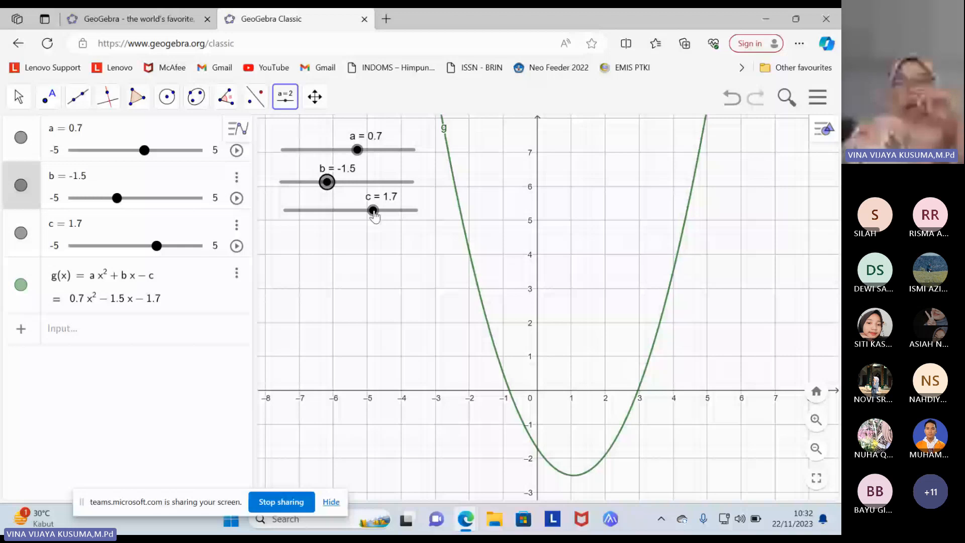
drag(373, 210, 319, 210)
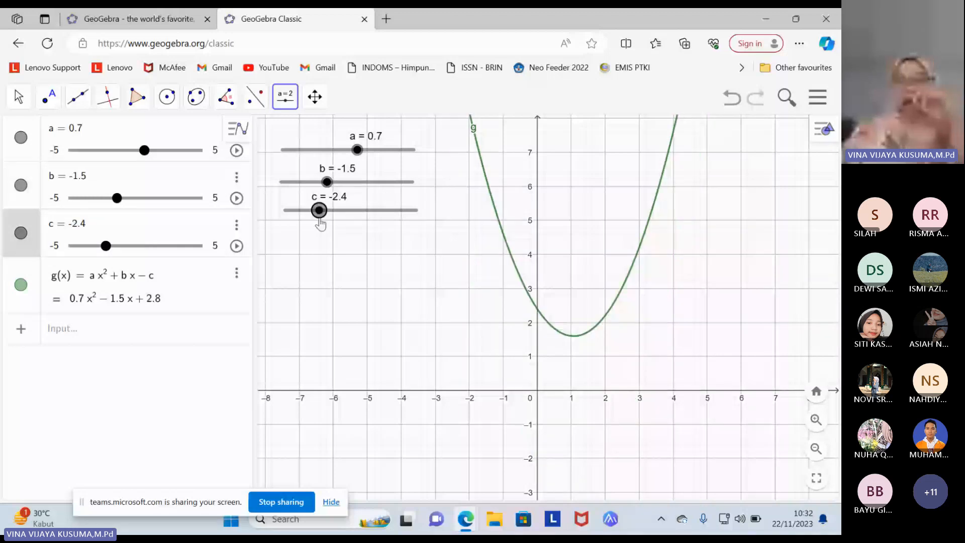
drag(319, 221, 336, 220)
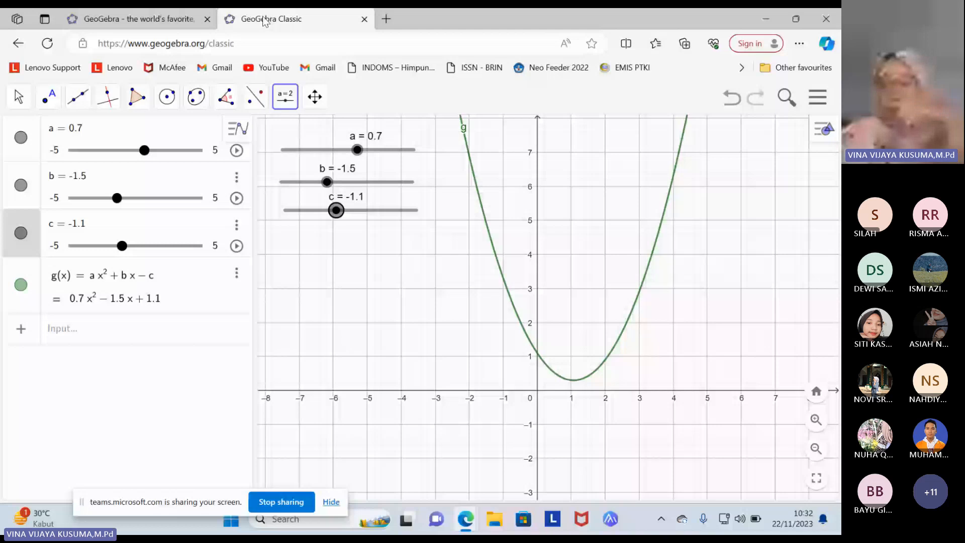
Start a new construction and discard the changes to the current one.
click(818, 96)
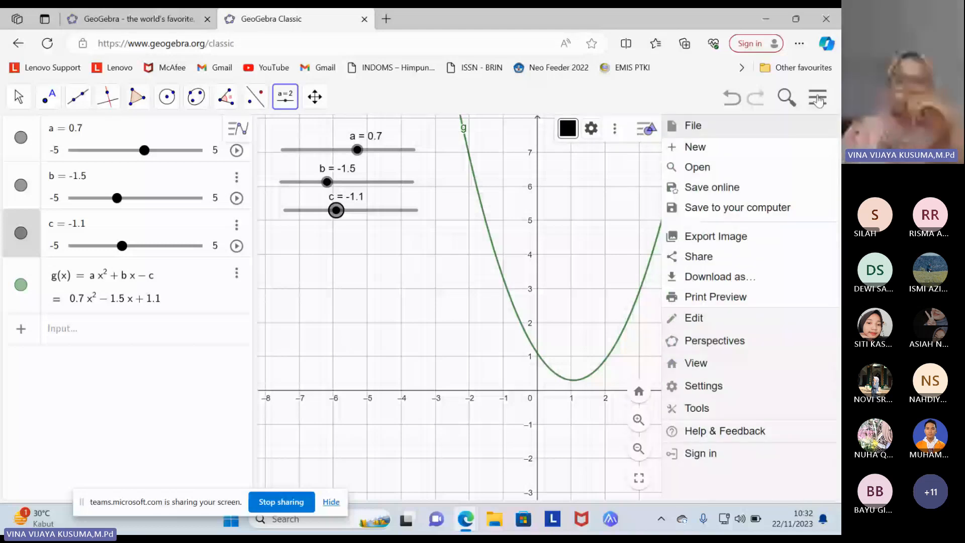
click(695, 147)
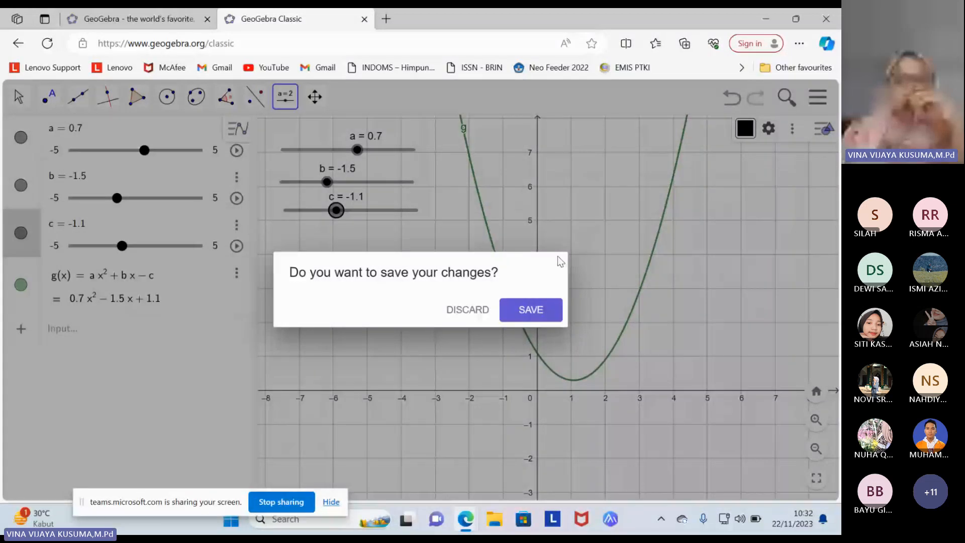
click(467, 310)
click(57, 105)
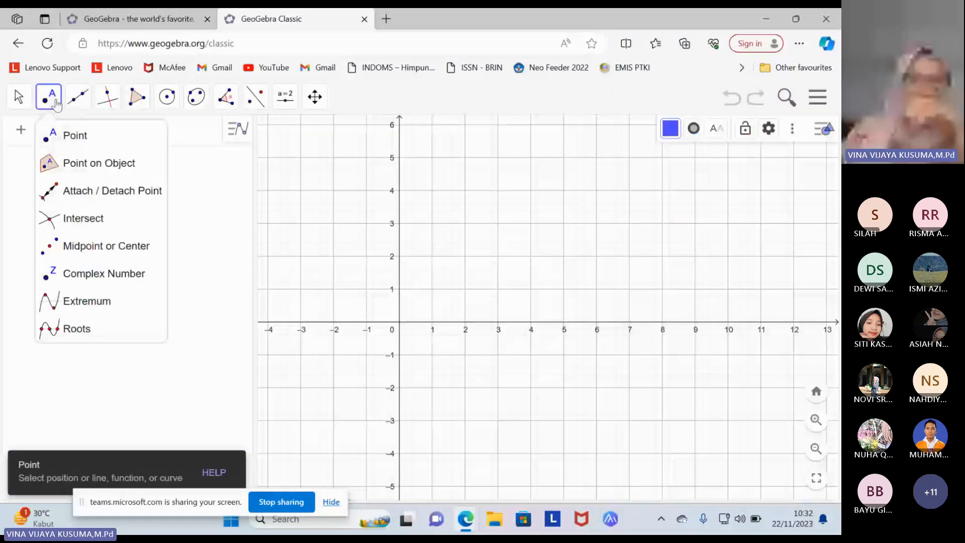
click(127, 102)
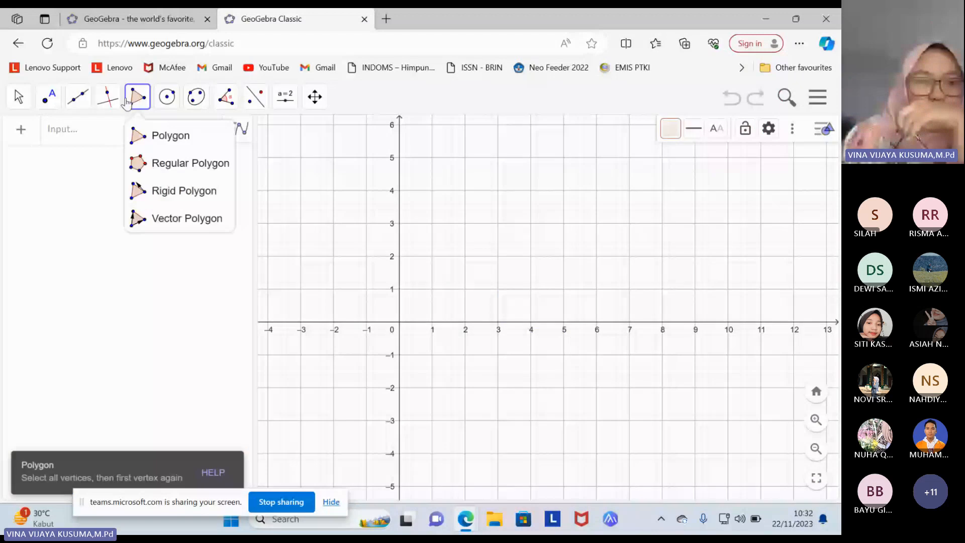
click(196, 97)
mouse_move(223, 100)
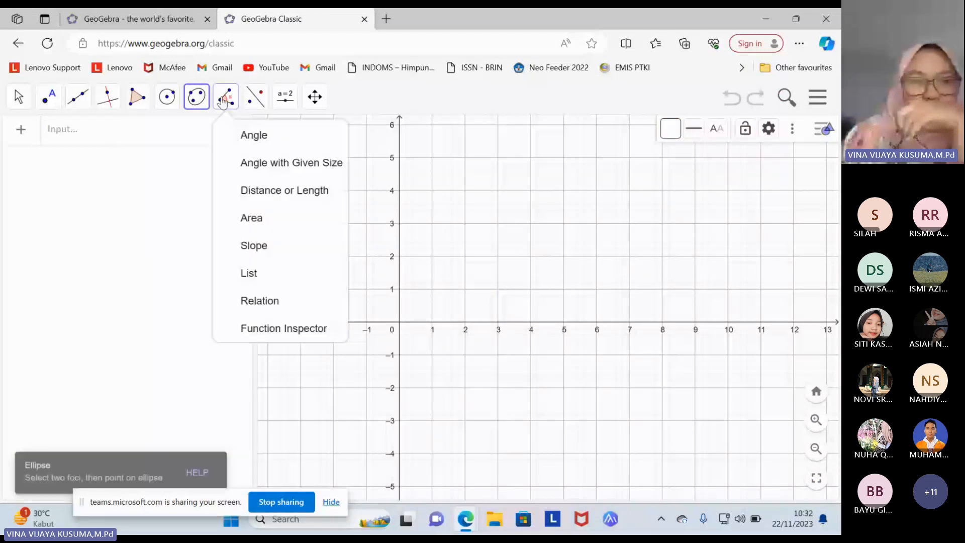
click(285, 96)
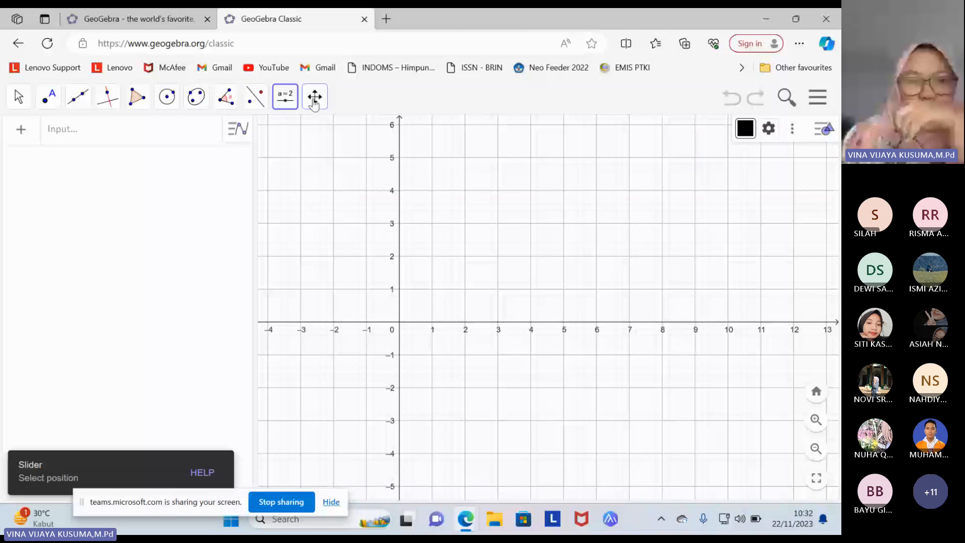
Go back to the GeoGebra home page and open GeoGebra Classic from its list of apps.
key(ctrl+Tab)
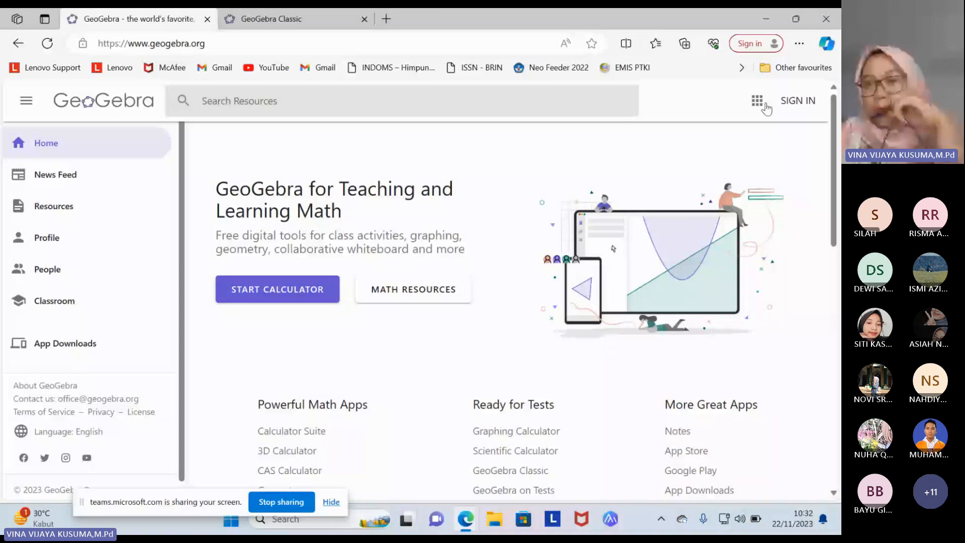
click(763, 103)
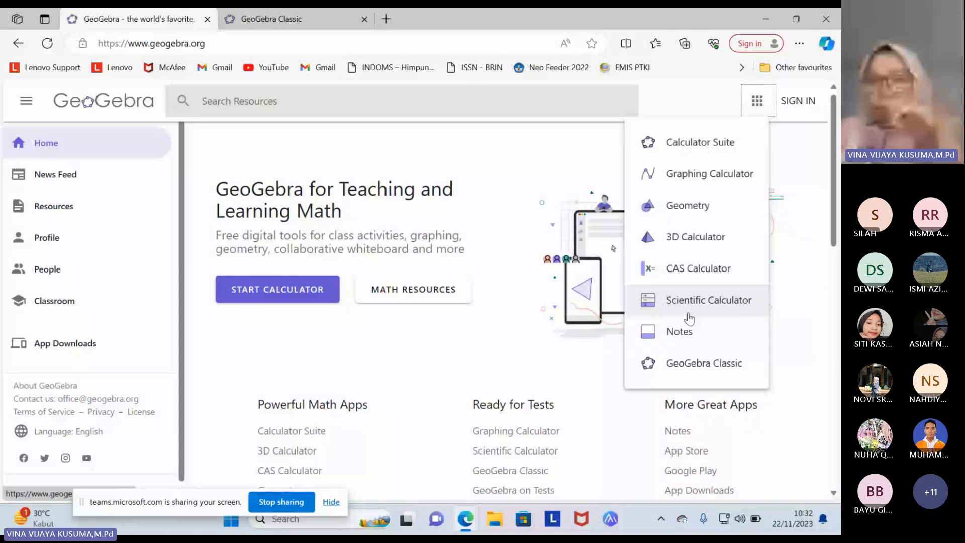
click(703, 363)
Hide the rectangular grid of the graphics view and show a polar grid instead.
click(821, 103)
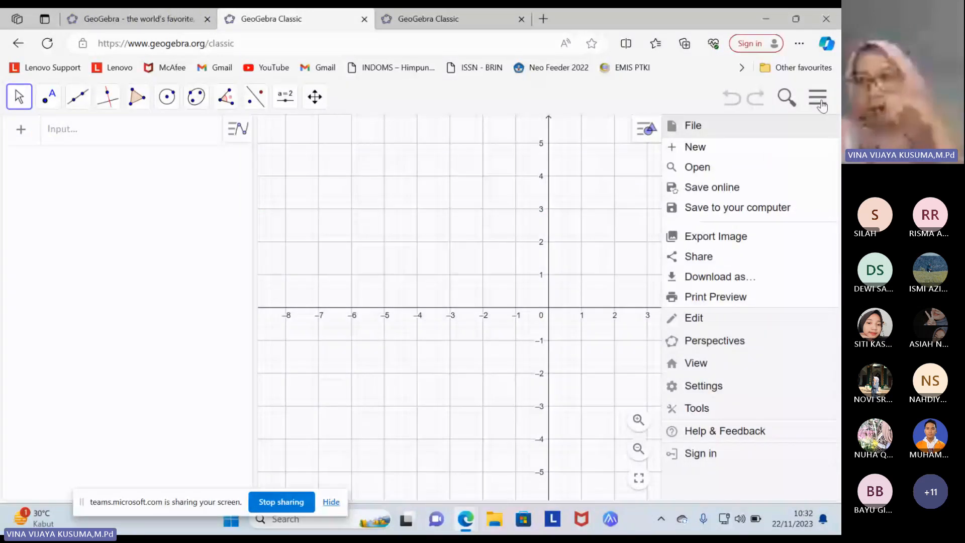
click(821, 102)
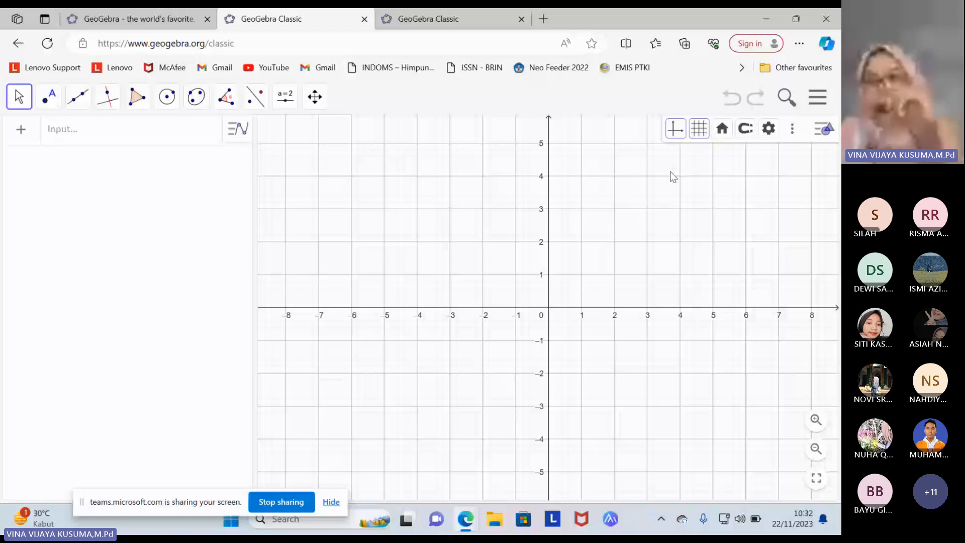
click(699, 129)
click(702, 151)
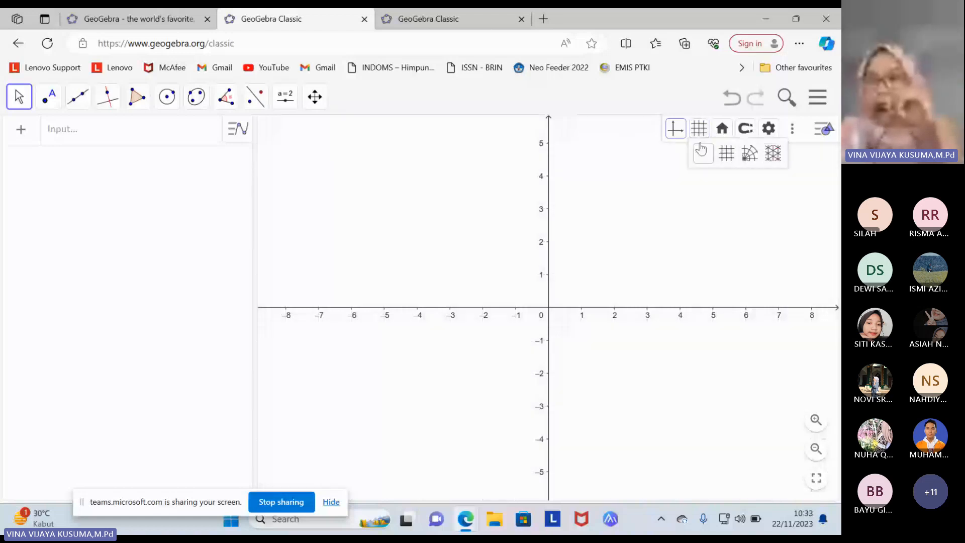
click(749, 152)
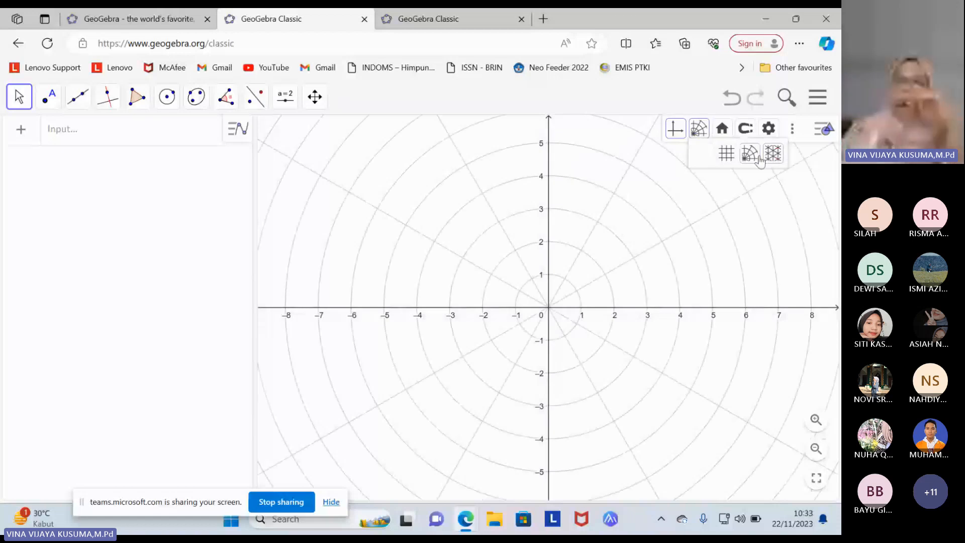
Switch the grid back to rectangular and replace the 2D graphics view with a 3D Graphics view.
click(727, 152)
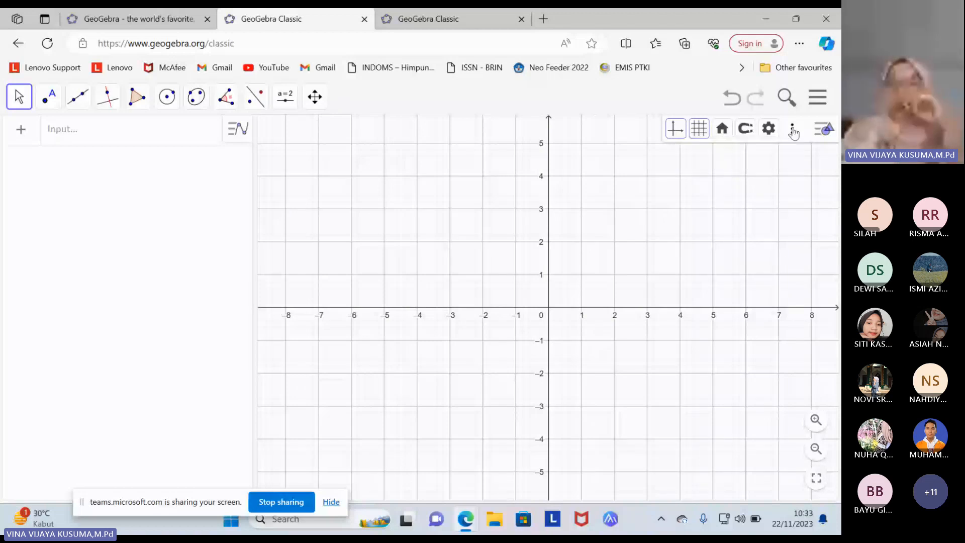
click(793, 130)
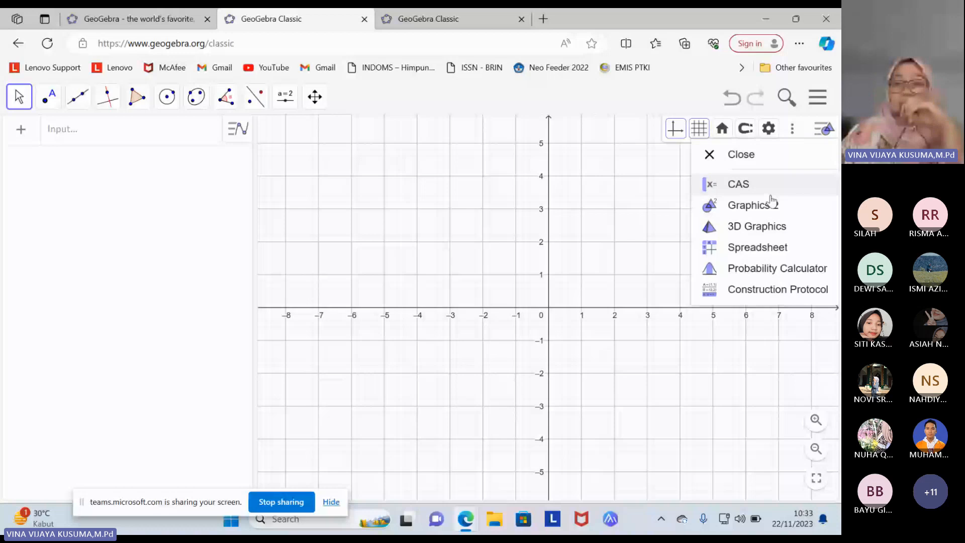
click(757, 227)
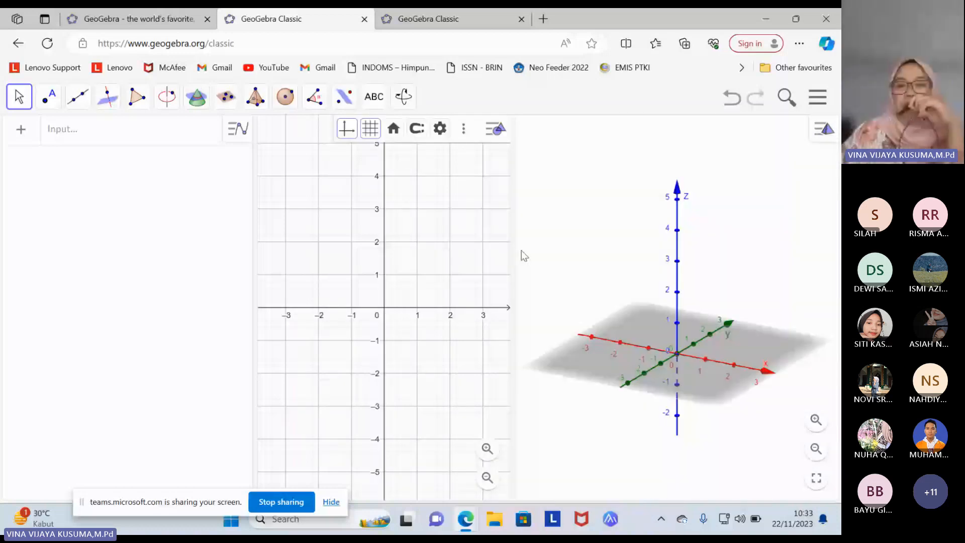
key(ctrl+shift+1)
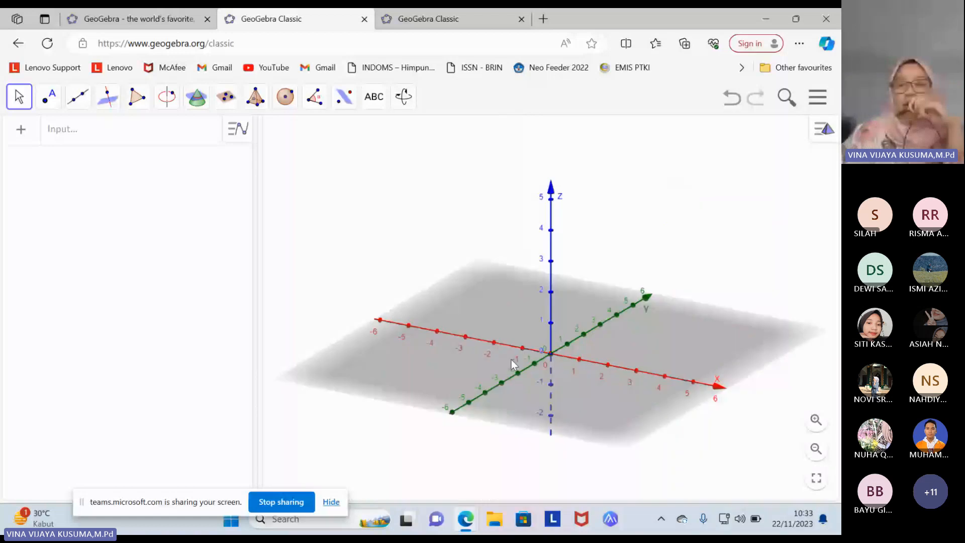
drag(511, 360, 448, 334)
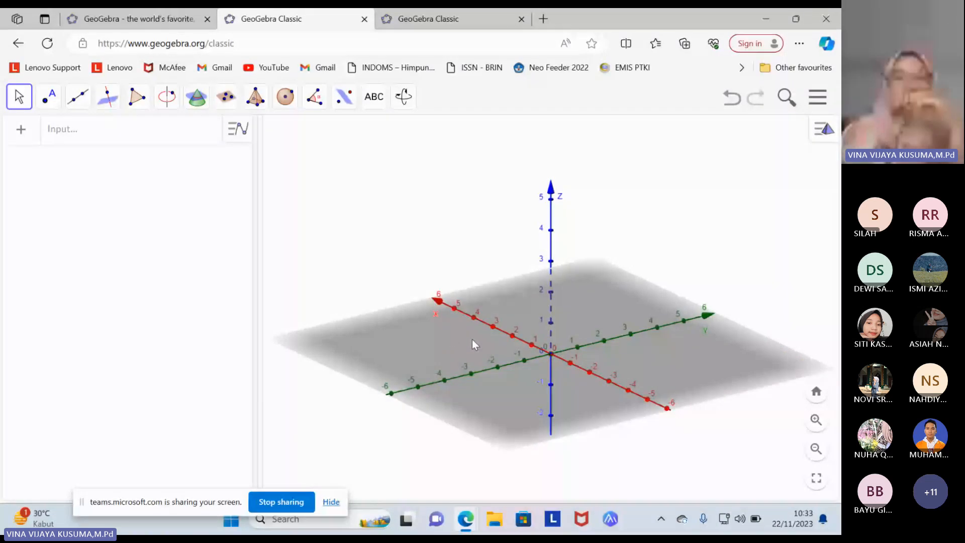
click(49, 97)
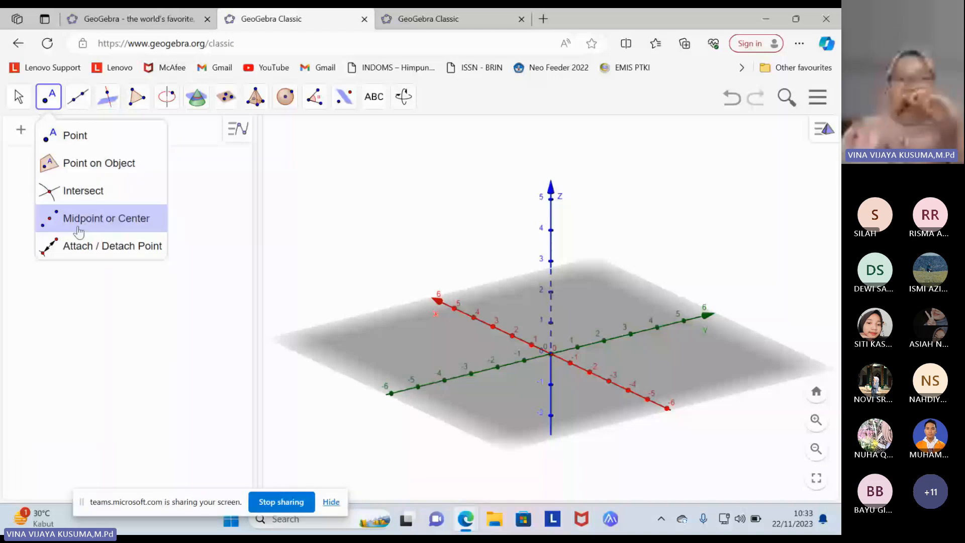
click(118, 104)
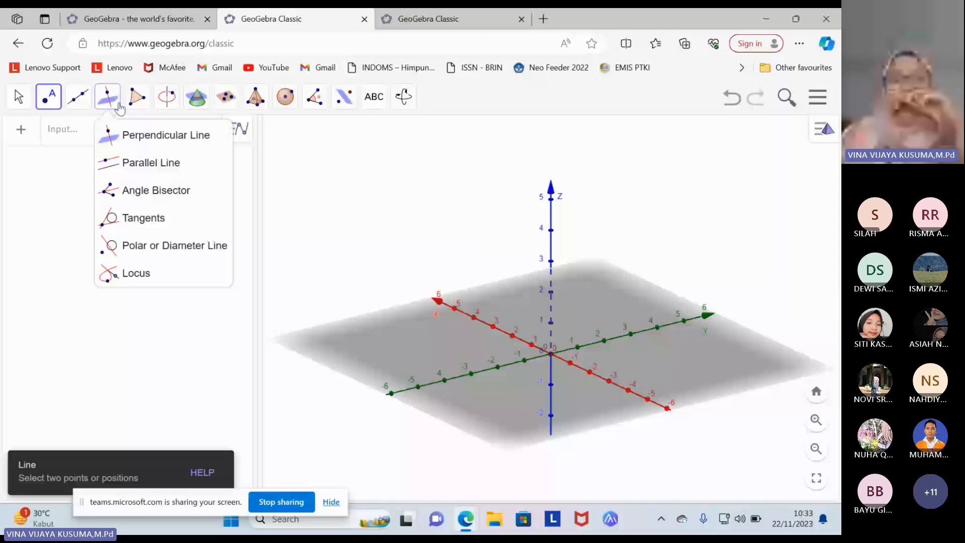
click(256, 98)
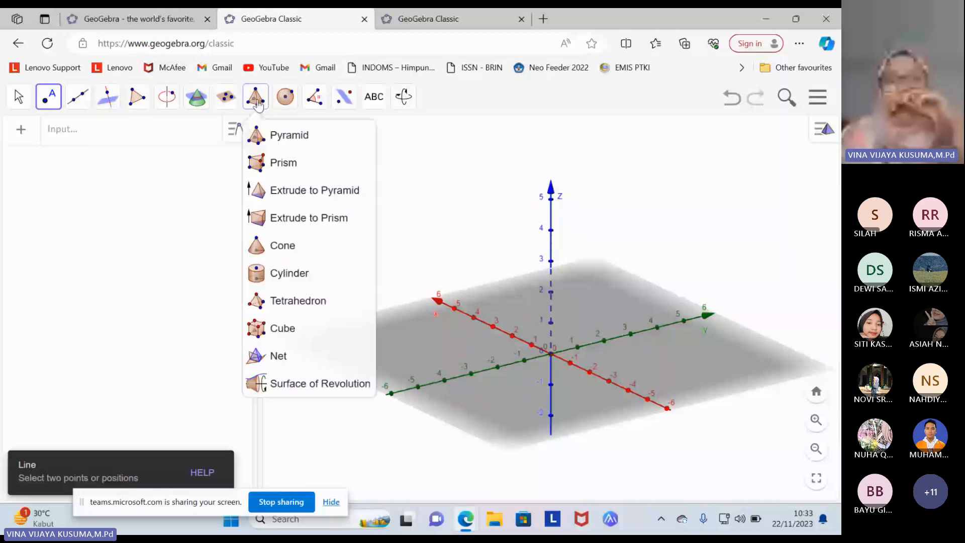
click(277, 103)
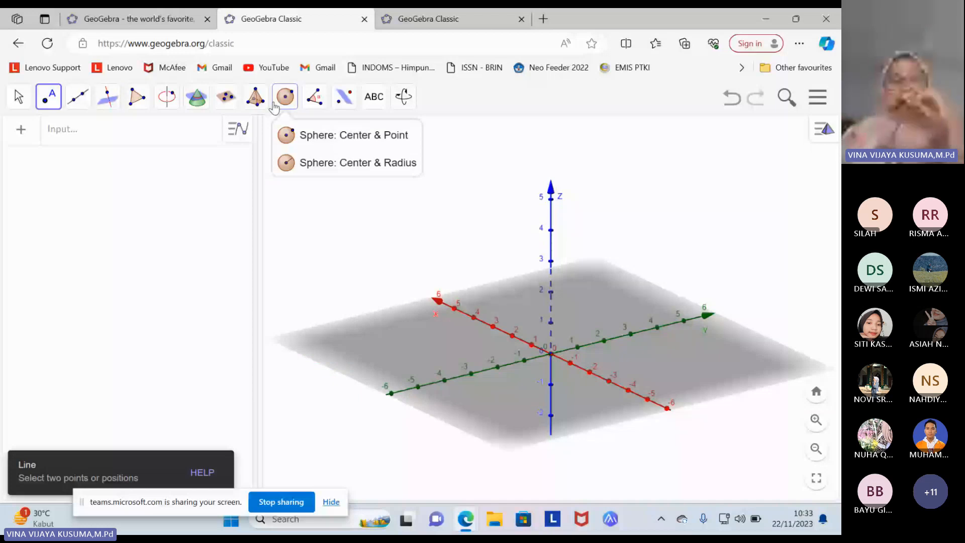
click(184, 107)
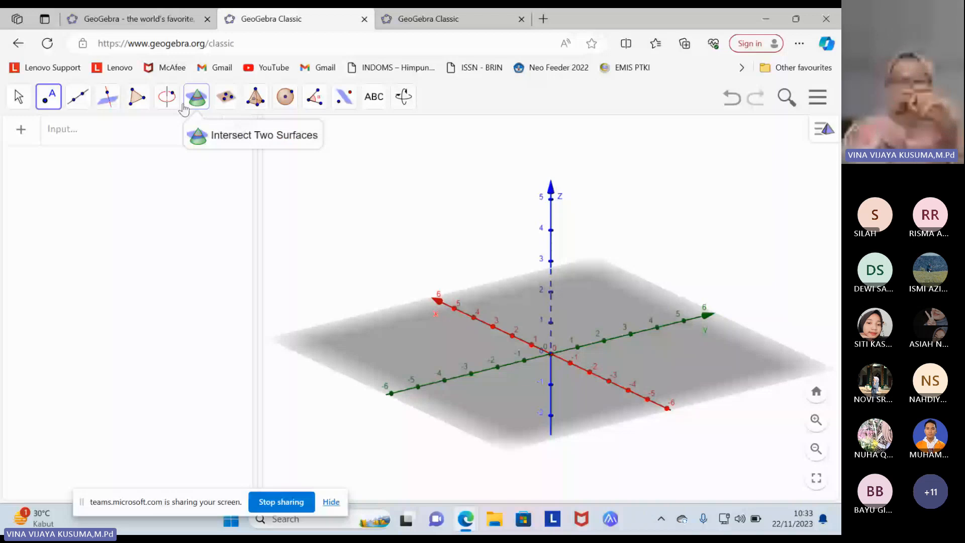
Place two points on the xy-plane at about (2.07, 0.39, 0) and (2.2, 2.29, 0).
click(48, 96)
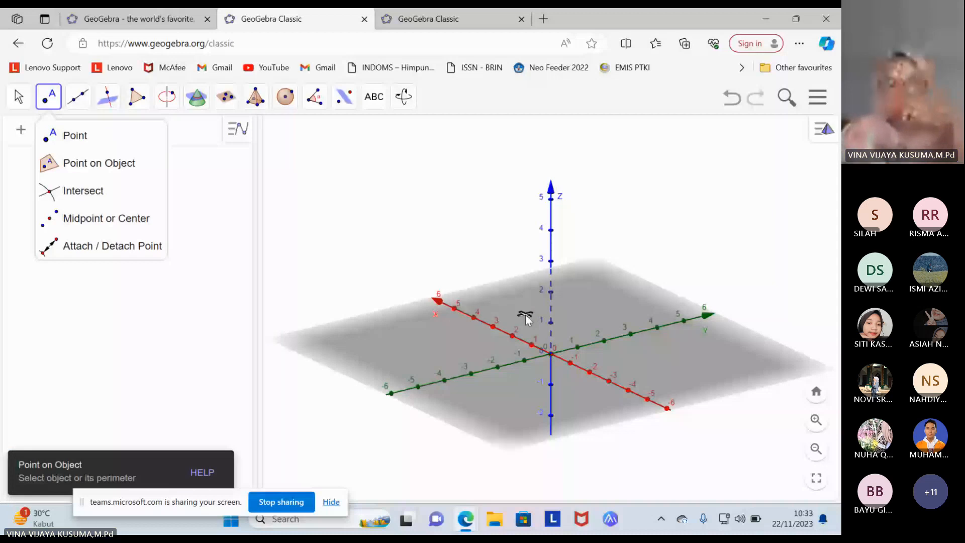
click(521, 328)
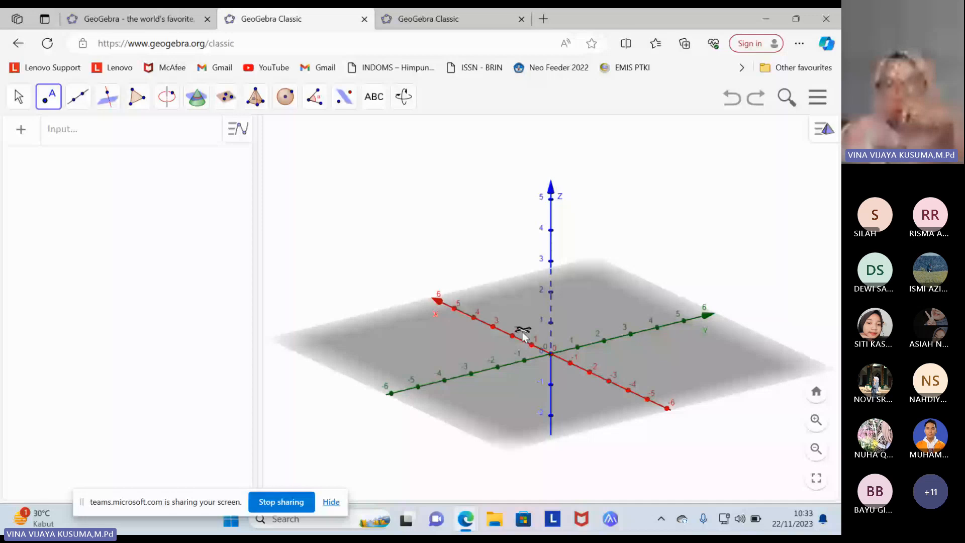
click(521, 332)
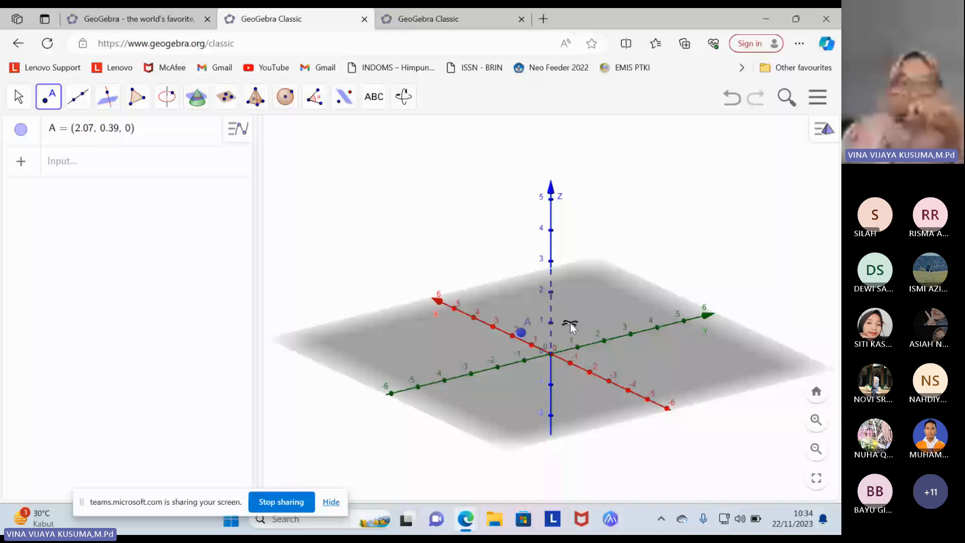
click(569, 322)
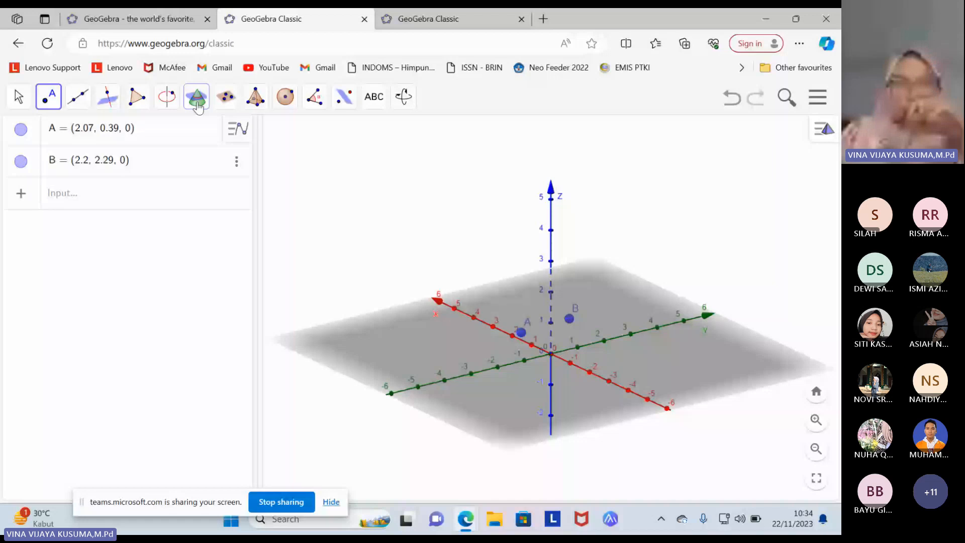
Build a pyramid with base vertices at about (2.99, -3.86, 0), (1.14, -2.81, 0), (2.7, -0.98, 0) and apex at (5.88, 0.31, 0).
click(255, 96)
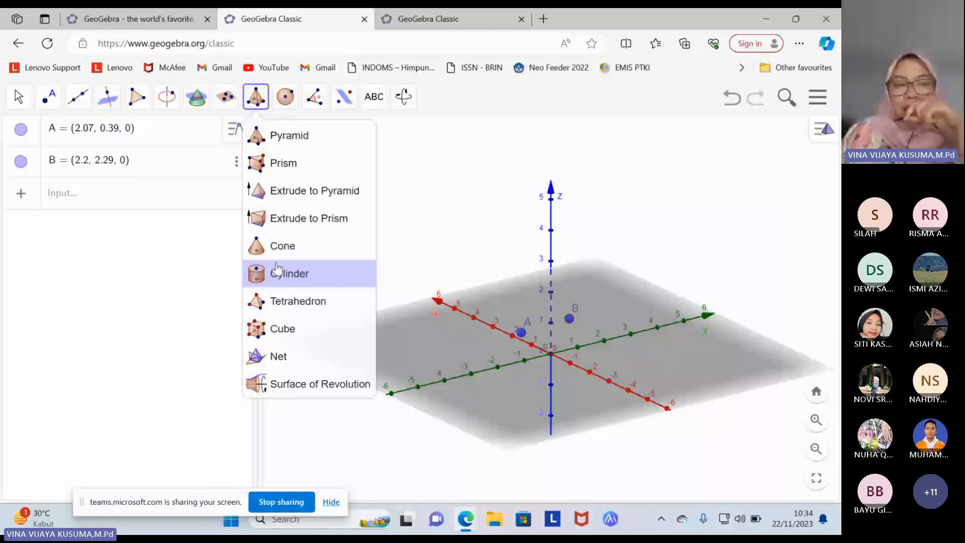
click(393, 358)
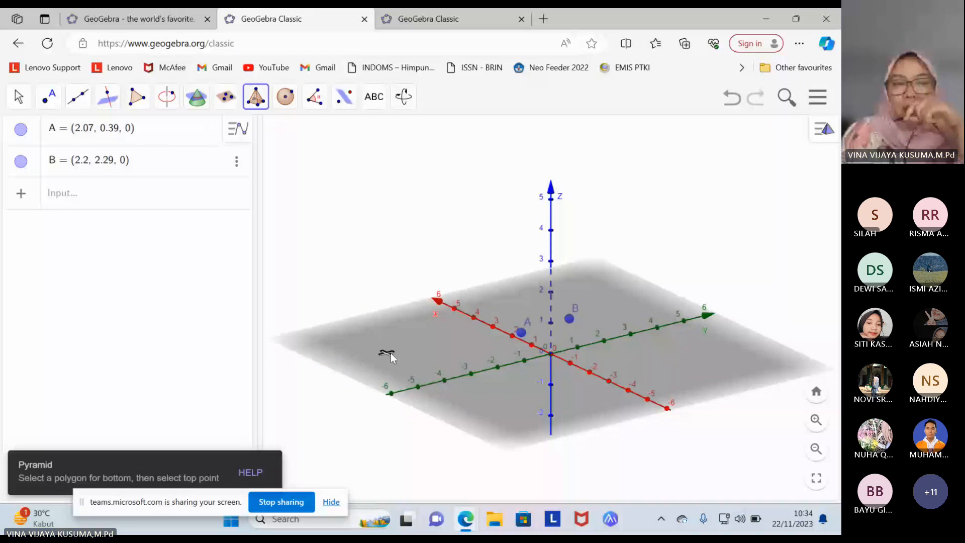
click(391, 353)
click(454, 362)
click(473, 336)
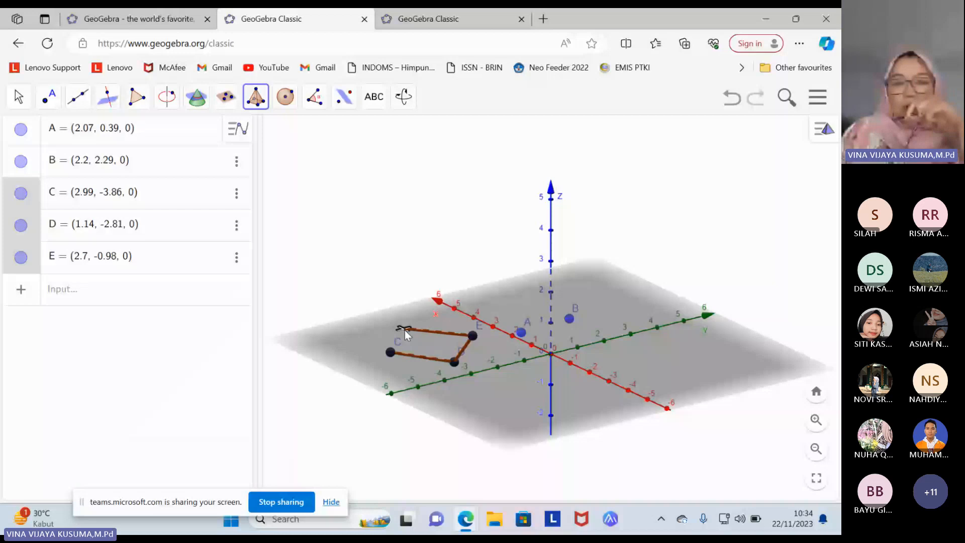
click(405, 329)
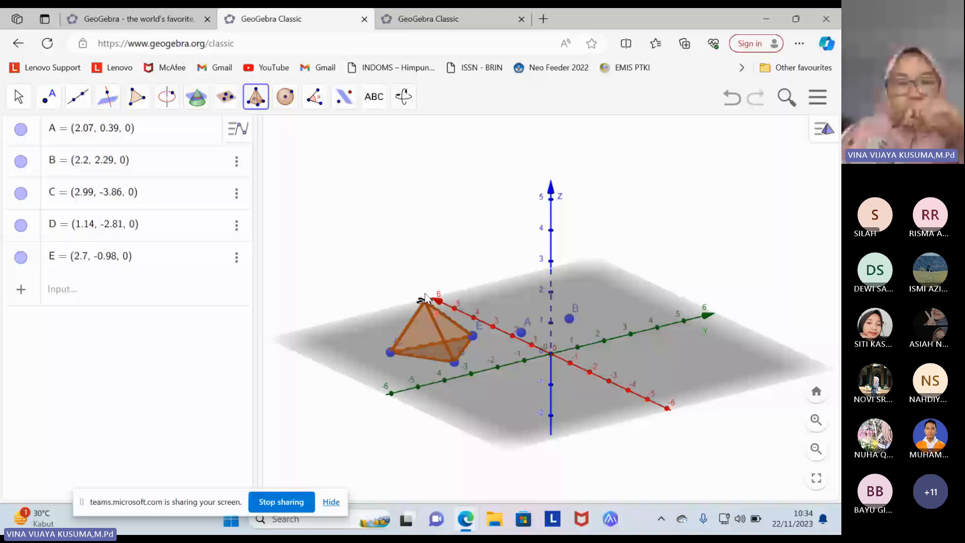
click(446, 298)
Build a four-sided prism with base vertices about (-1.87, 1.83, 0), (-1.96, 4.53, 0), (-4, 4, 0), (-4.12, 1.34, 0) and top vertex (4, 6, 0).
click(258, 100)
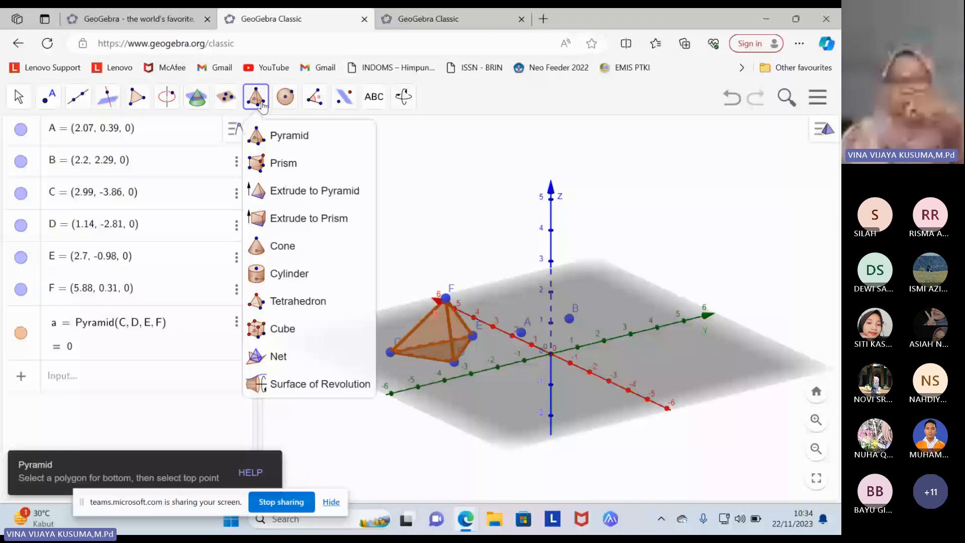
click(273, 223)
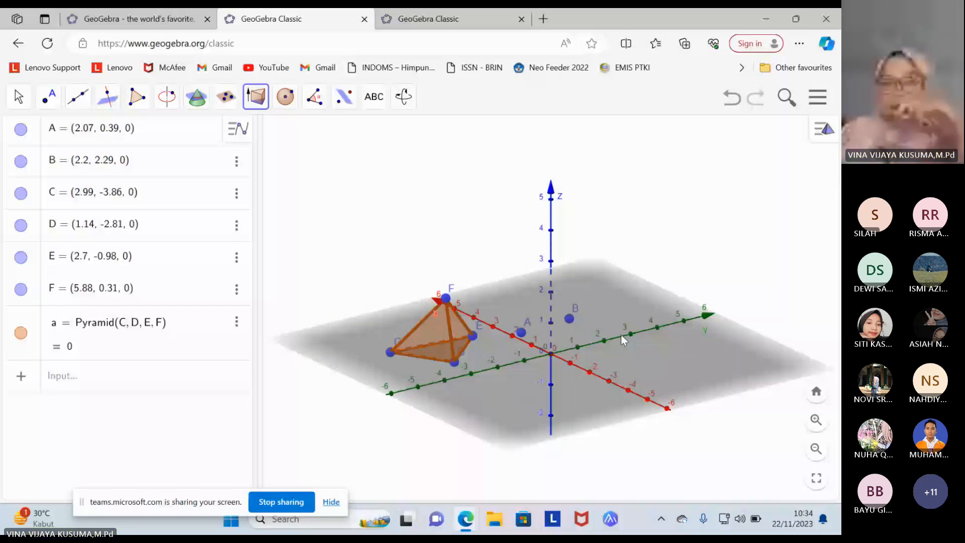
click(256, 97)
click(343, 172)
click(636, 359)
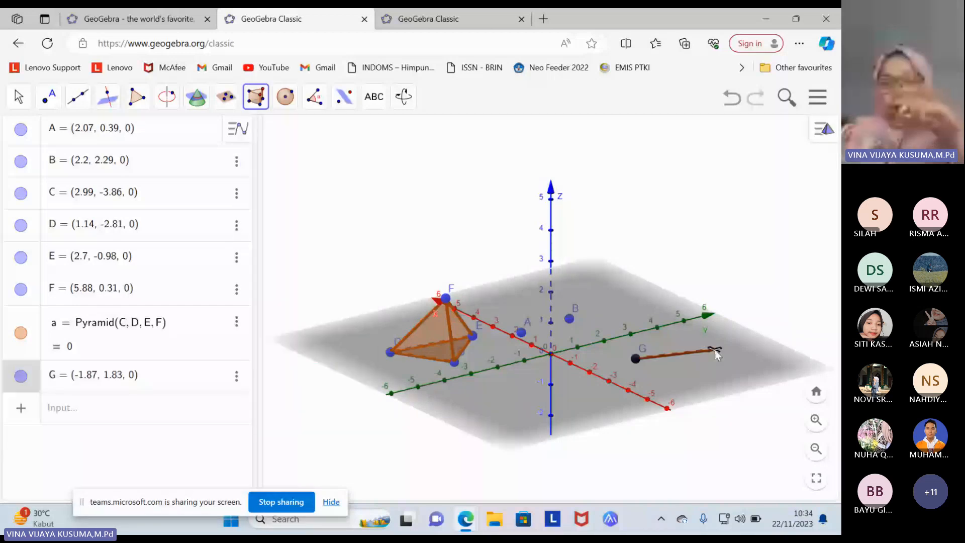
click(715, 350)
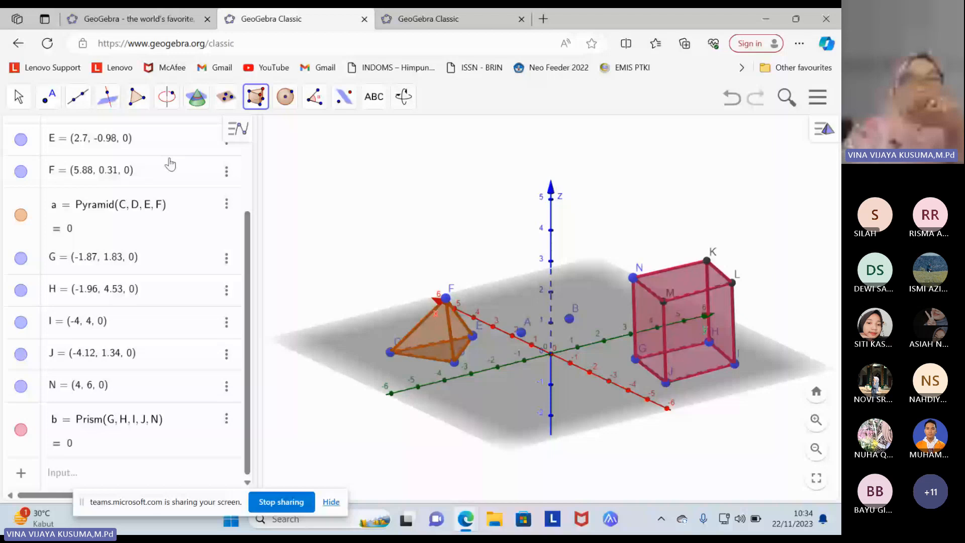
Undo the prism and the pyramid, going back to only points A and B.
key(ctrl+z)
key(ctrl+z)
key(ctrl+z)
key(ctrl+z)
key(ctrl+z)
key(ctrl+z)
key(ctrl+z)
key(ctrl+z)
key(ctrl+z)
key(ctrl+z)
key(ctrl+z)
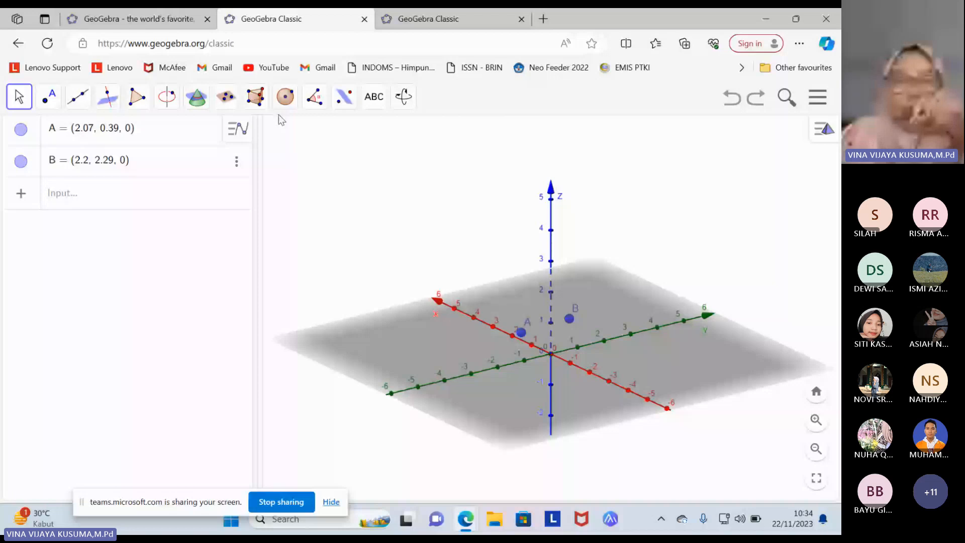
Build a prism with base vertices about (4, -3.47, 0), (4, -1, 0), (1.32, -1.66, 0), (1.38, -3.64, 0) and top vertex (5.25, 0.48, 0).
click(256, 97)
click(381, 340)
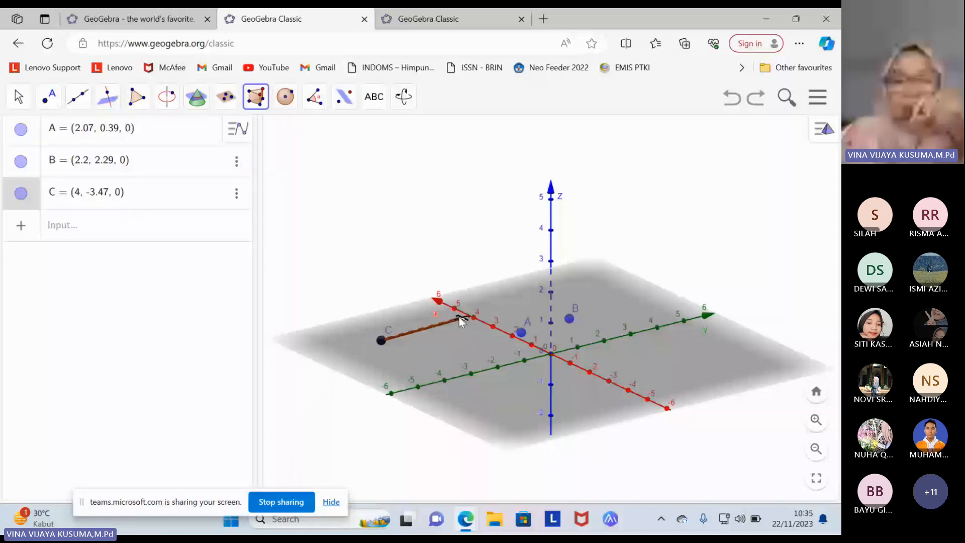
click(447, 324)
click(482, 355)
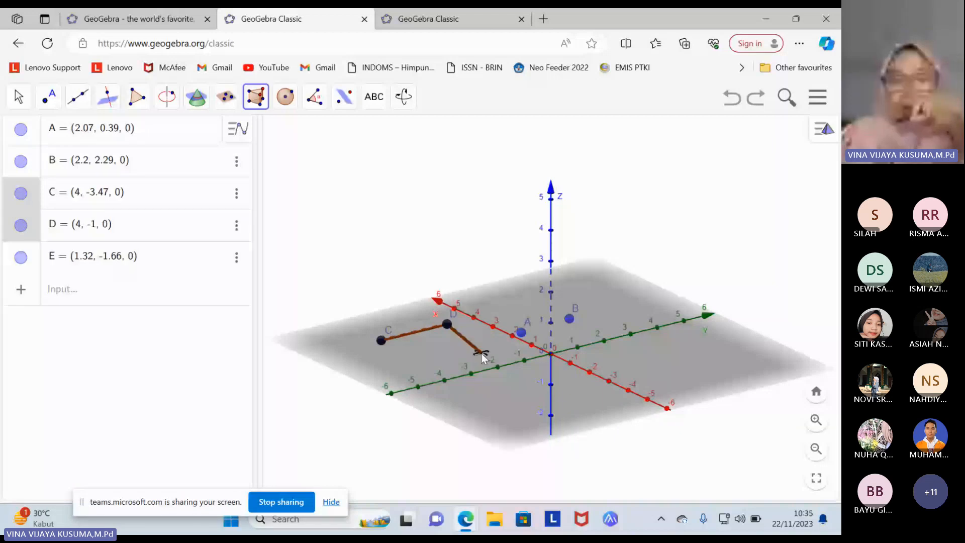
click(427, 366)
click(381, 341)
click(382, 280)
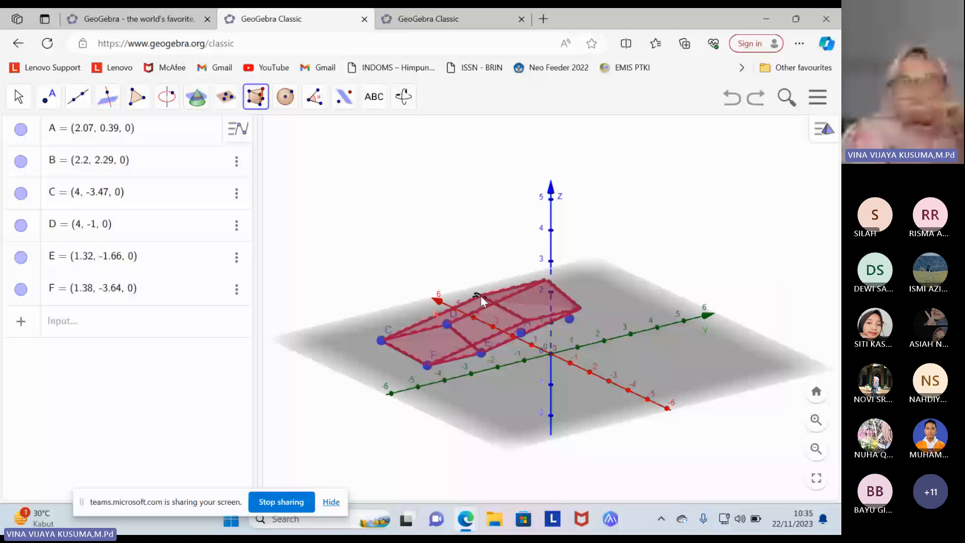
click(480, 296)
click(256, 96)
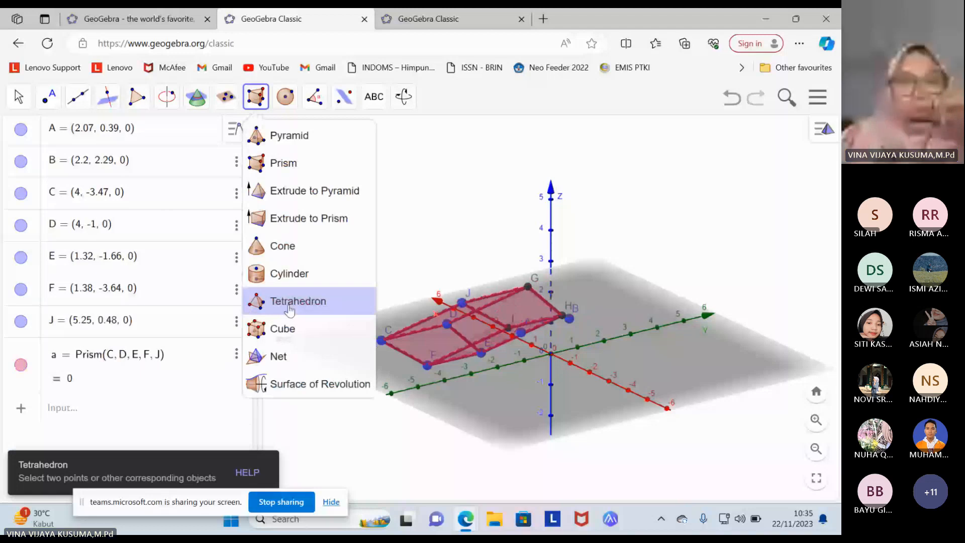
click(285, 97)
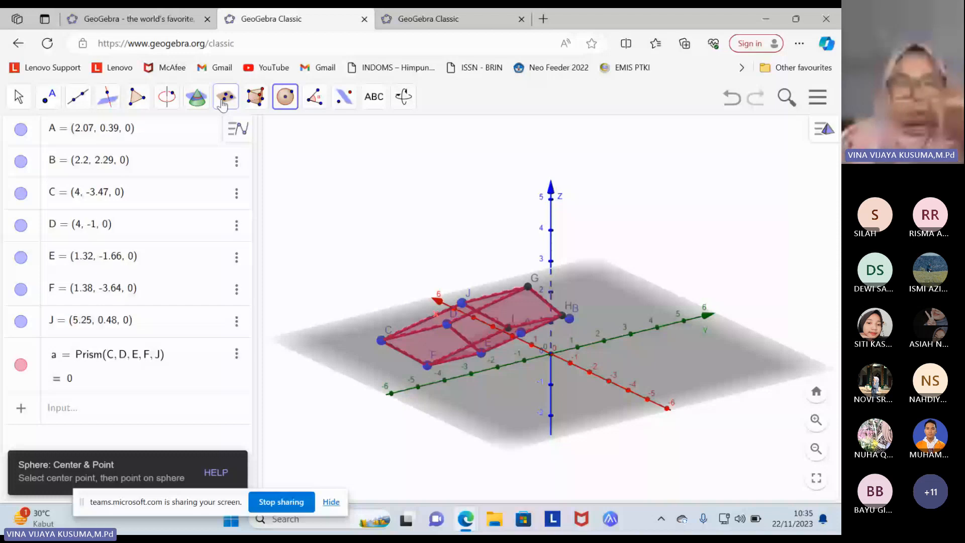
click(255, 97)
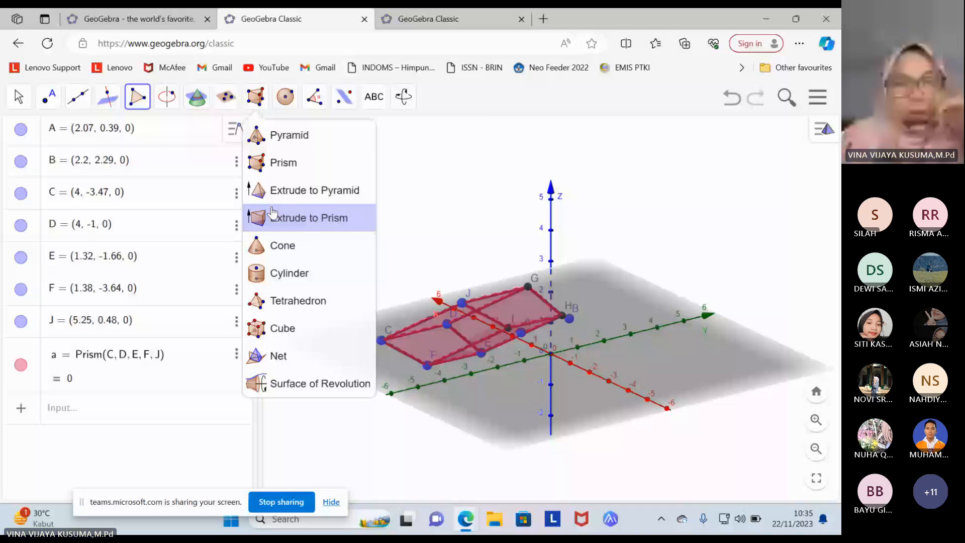
click(285, 97)
mouse_move(316, 100)
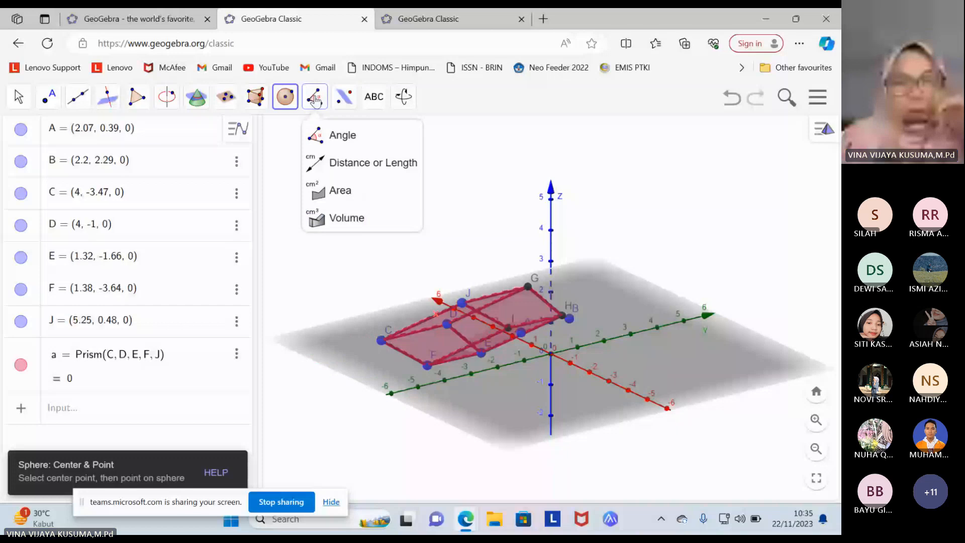
click(404, 96)
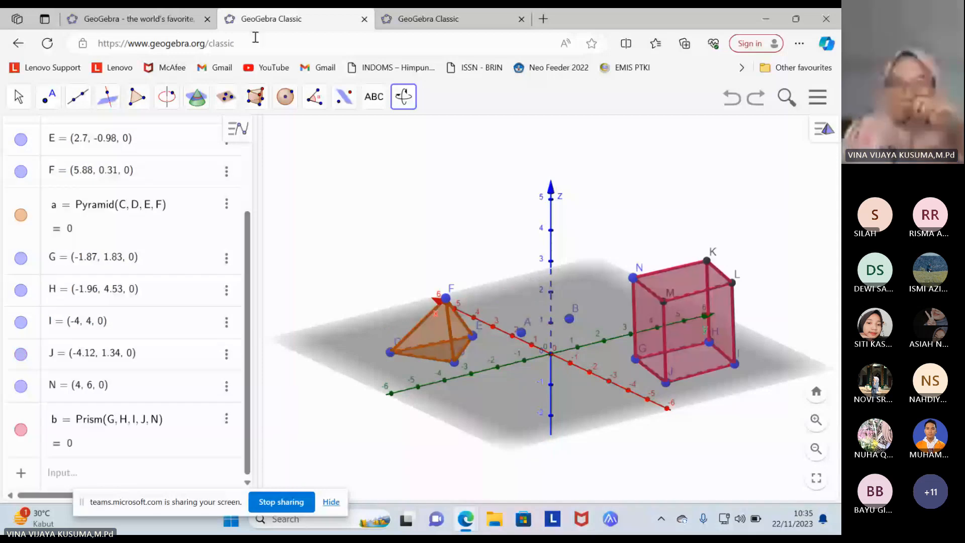
Extrude the prism's side face GHKN to a pyramid with altitude 2 and its base GHIJ to a downward pyramid with altitude about -2.21.
click(256, 97)
click(275, 190)
click(597, 347)
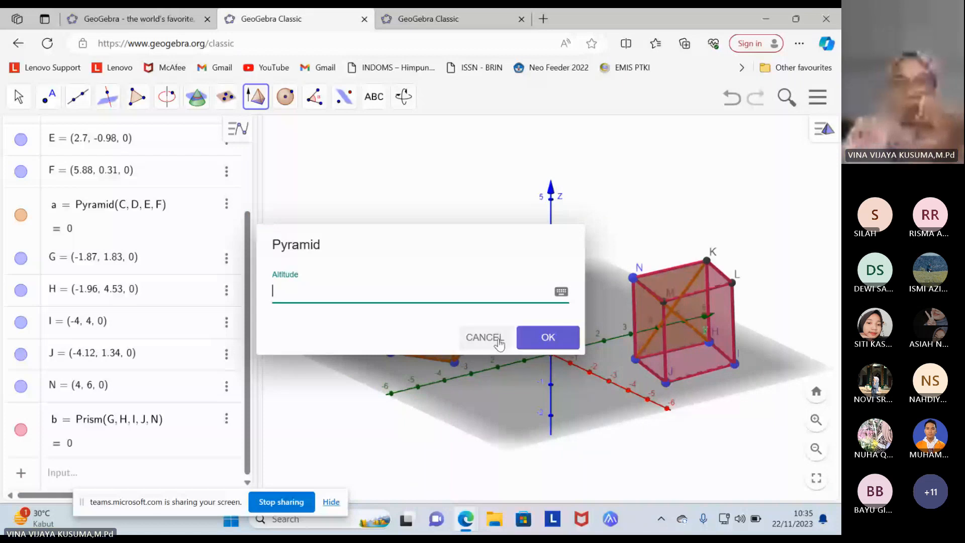
text(2)
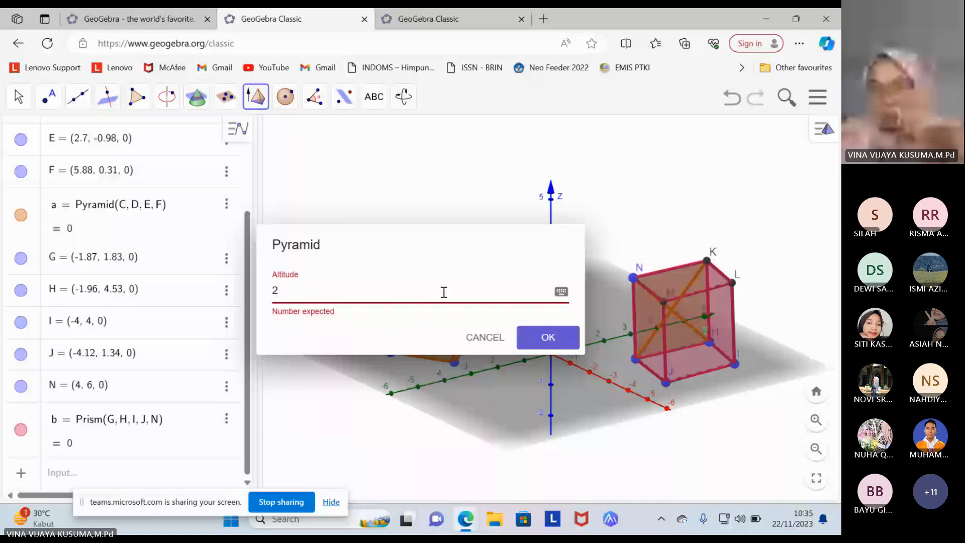
key(Return)
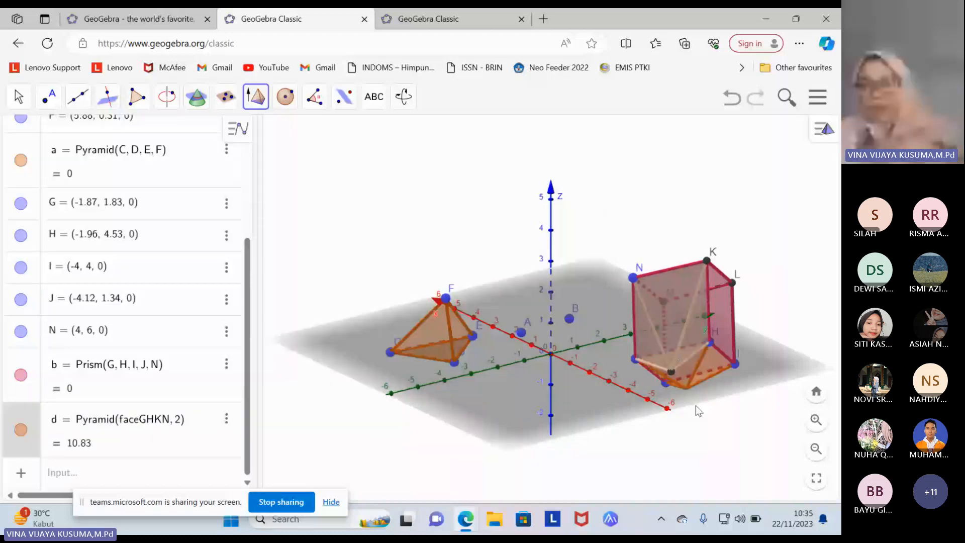
drag(697, 406, 693, 445)
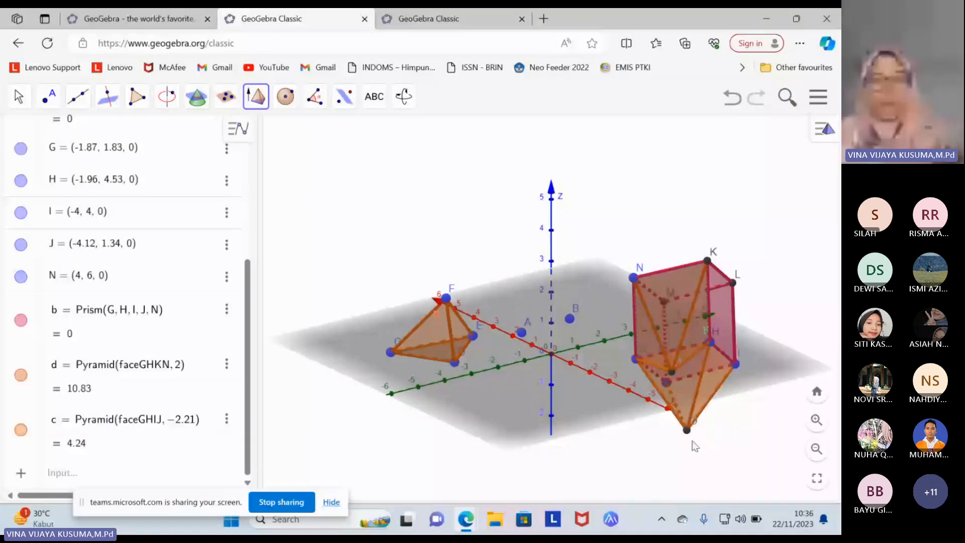
Undo the two extruded pyramids and the prism GHIJ, going back to pyramid CDEF and points A and B.
key(ctrl+z)
key(ctrl+z)
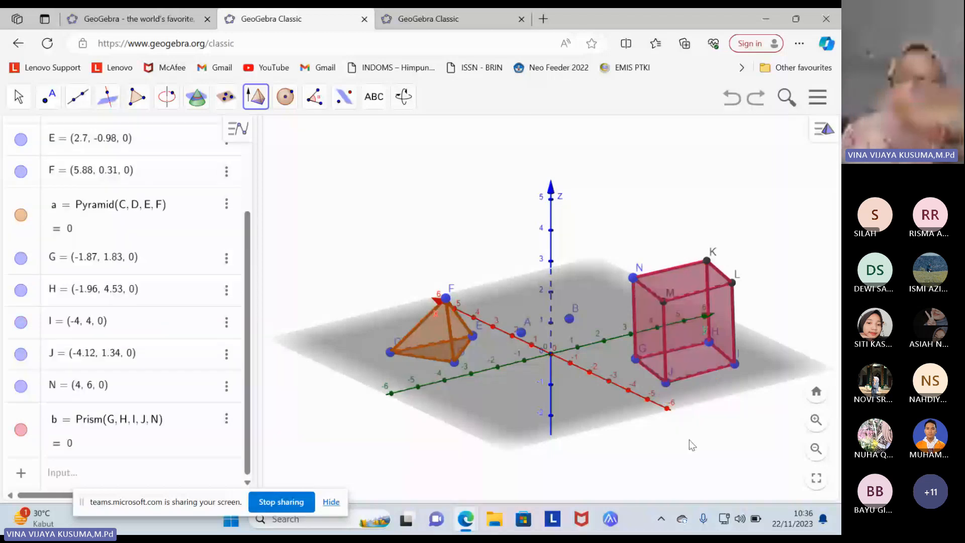
click(196, 97)
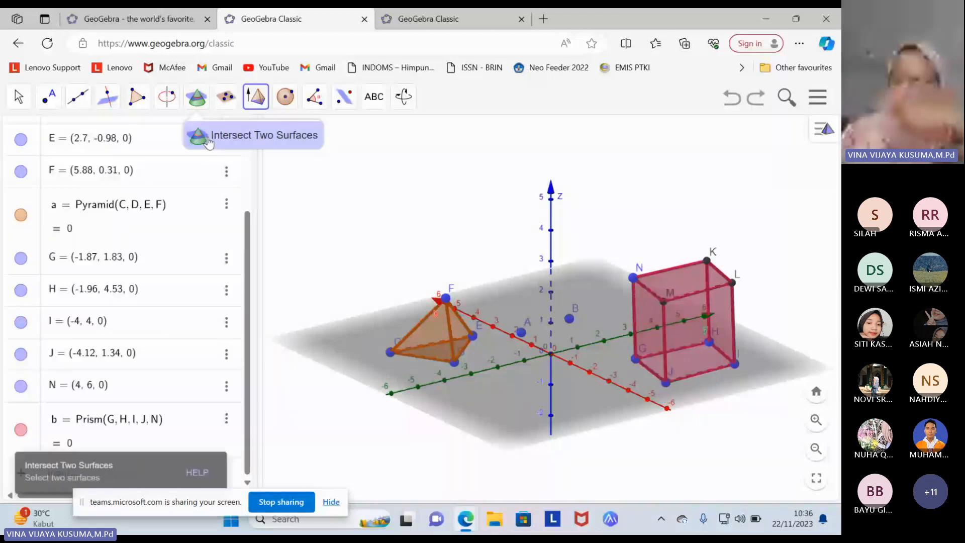
click(209, 143)
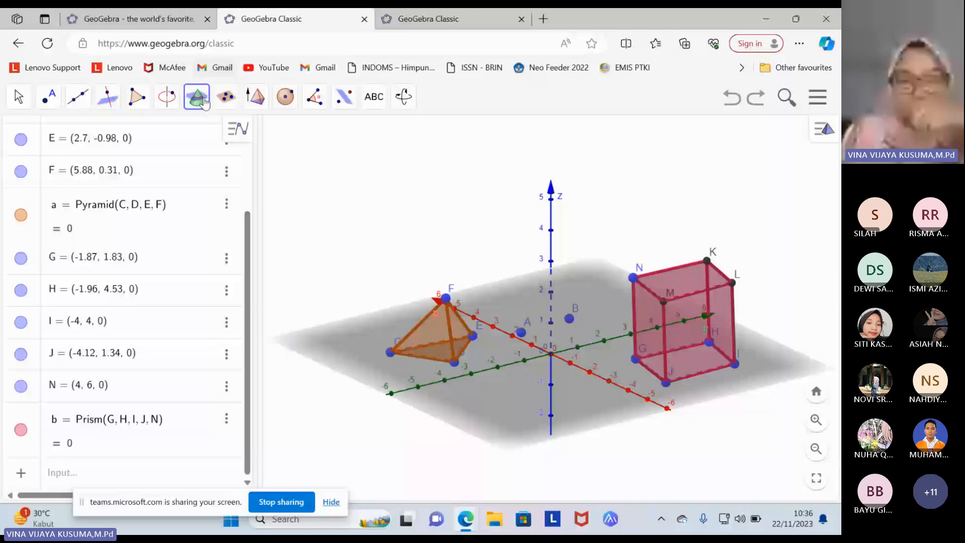
click(255, 97)
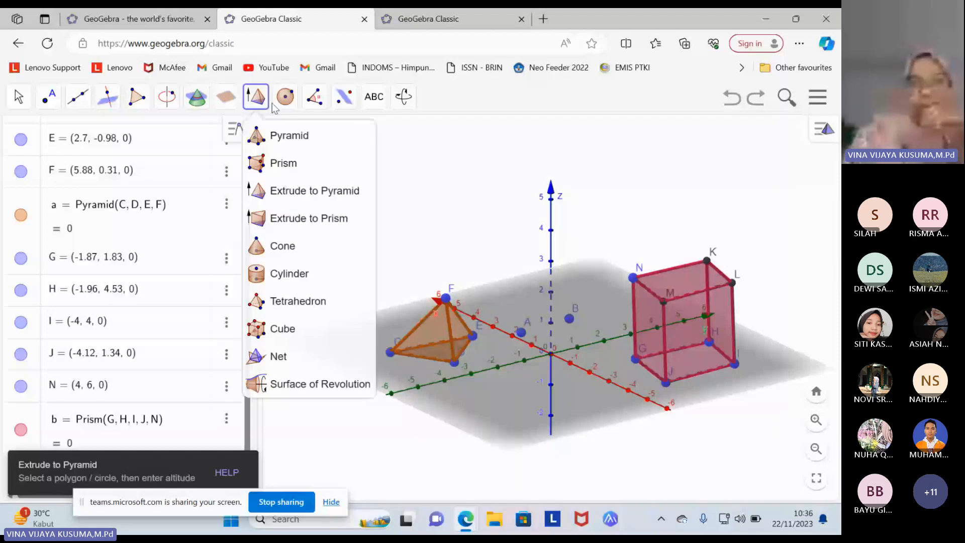
key(ctrl+z)
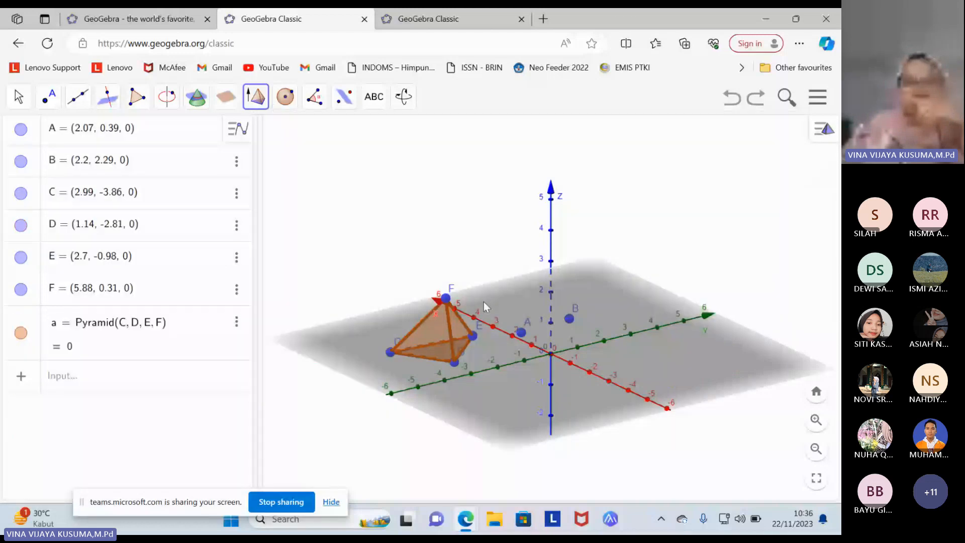
Build a pyramid with base vertices about (-1.42, 1.71, 0), (-4.47, 1.42, 0), (-1.98, 4.27, 0) and apex (2.66, 5.94, 0).
click(256, 96)
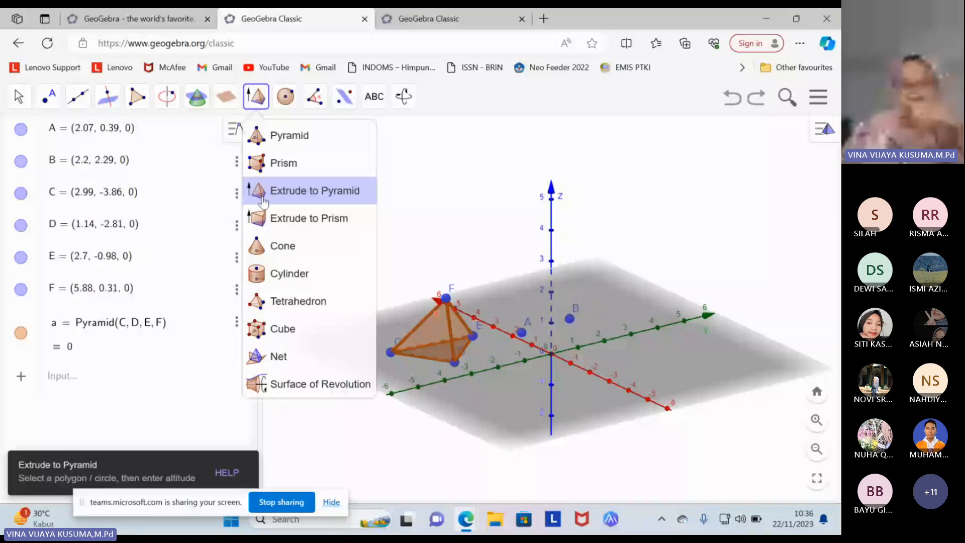
click(282, 218)
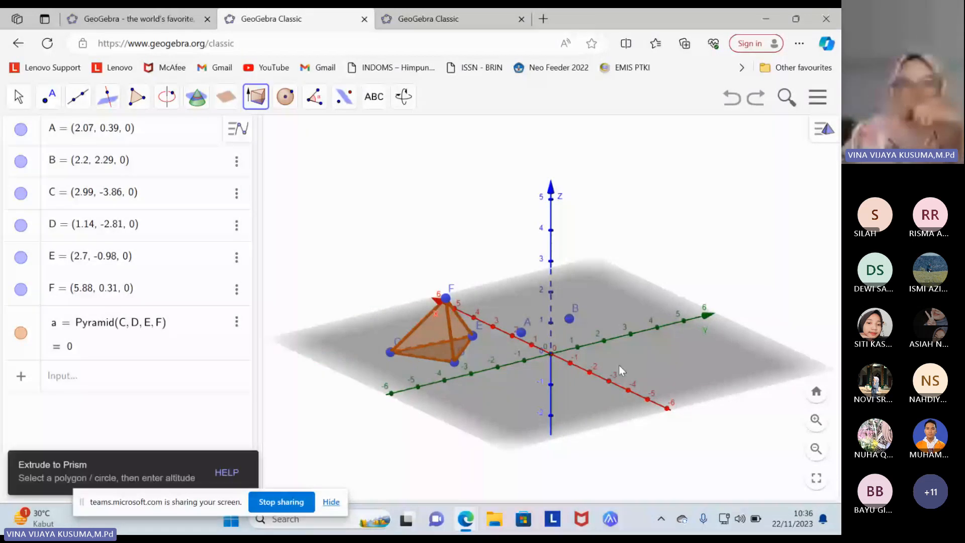
click(256, 96)
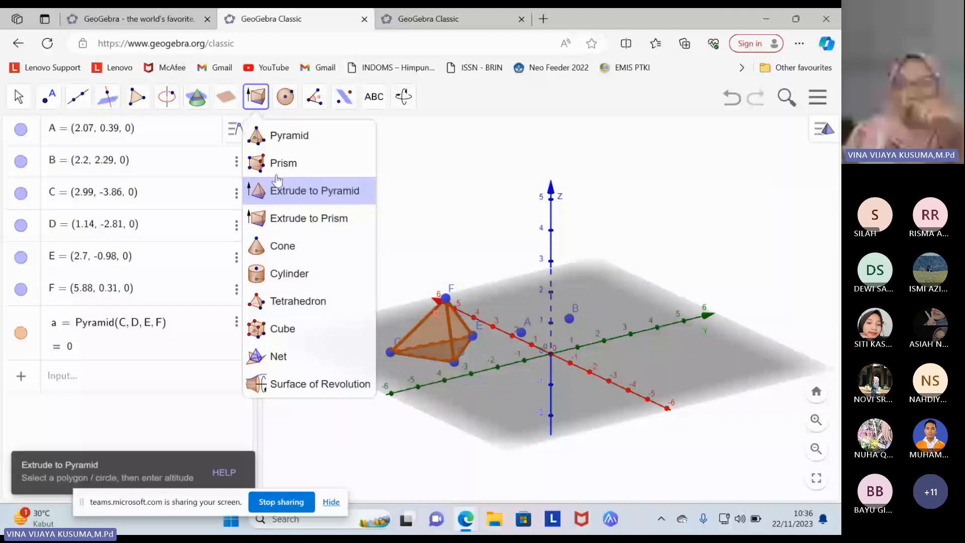
click(281, 135)
click(624, 355)
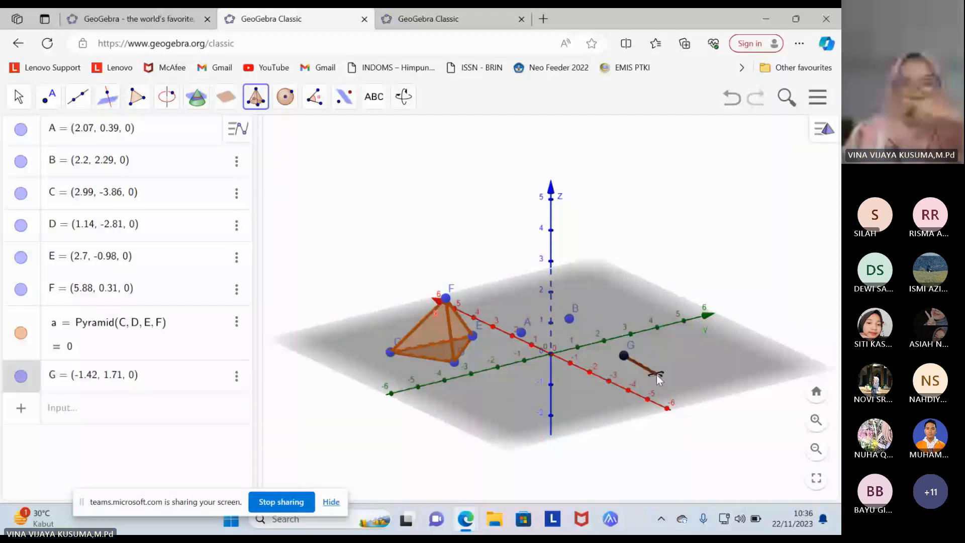
click(677, 385)
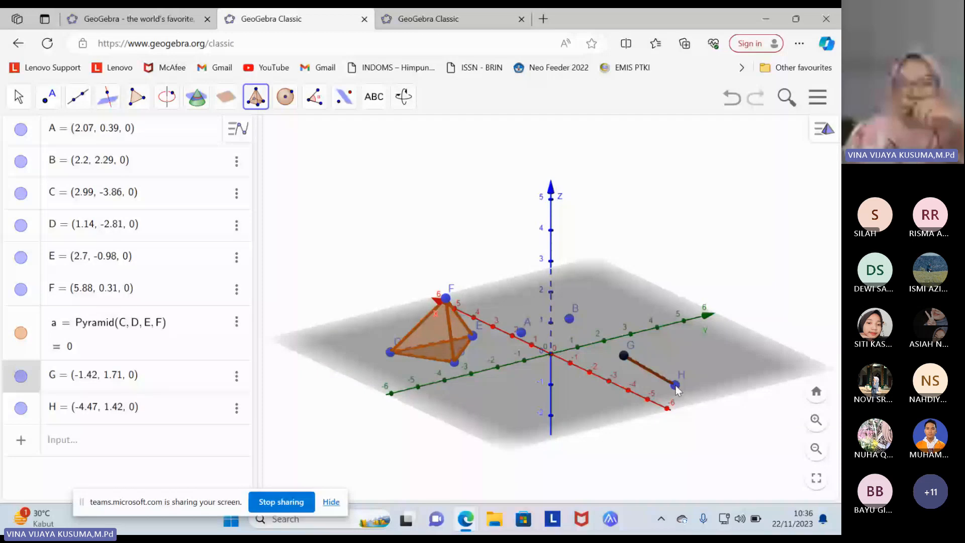
click(703, 343)
click(624, 355)
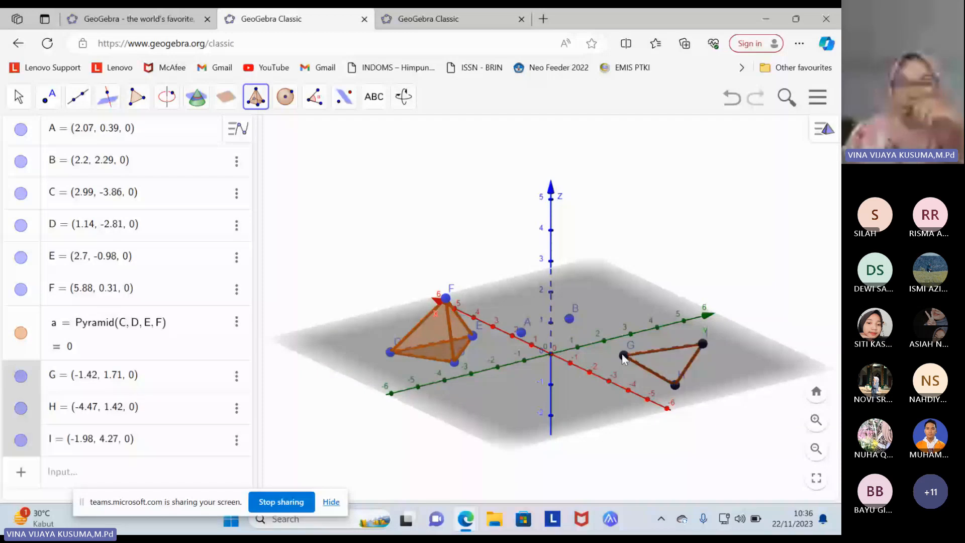
click(652, 285)
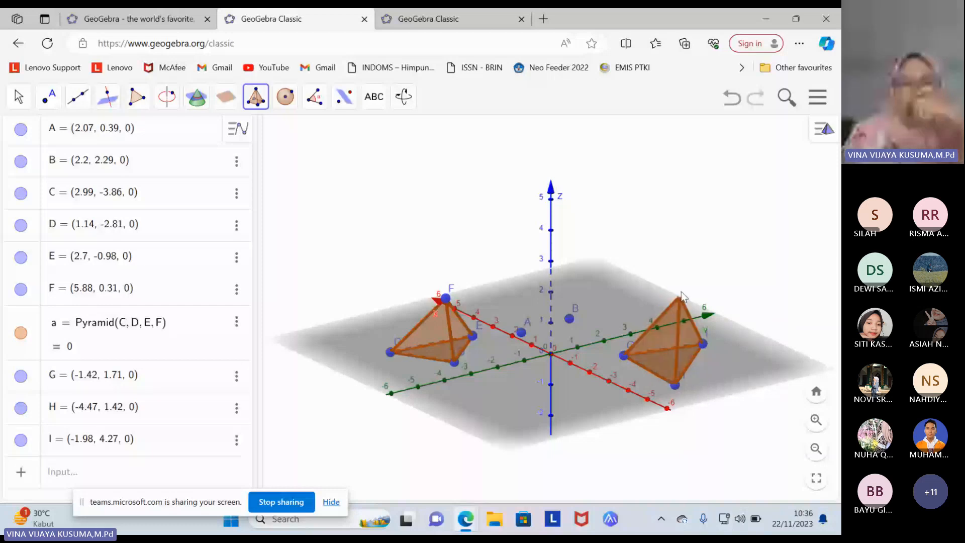
click(657, 290)
Create the net of pyramid GHIJ and vary its unfolding slider to about 0.35, 0.52 and finally 0.
click(256, 97)
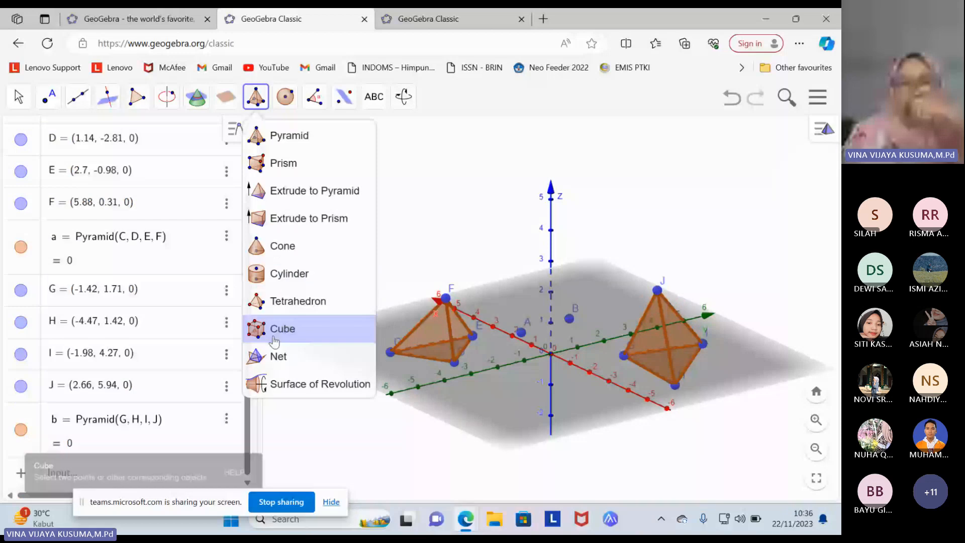
click(278, 356)
click(668, 347)
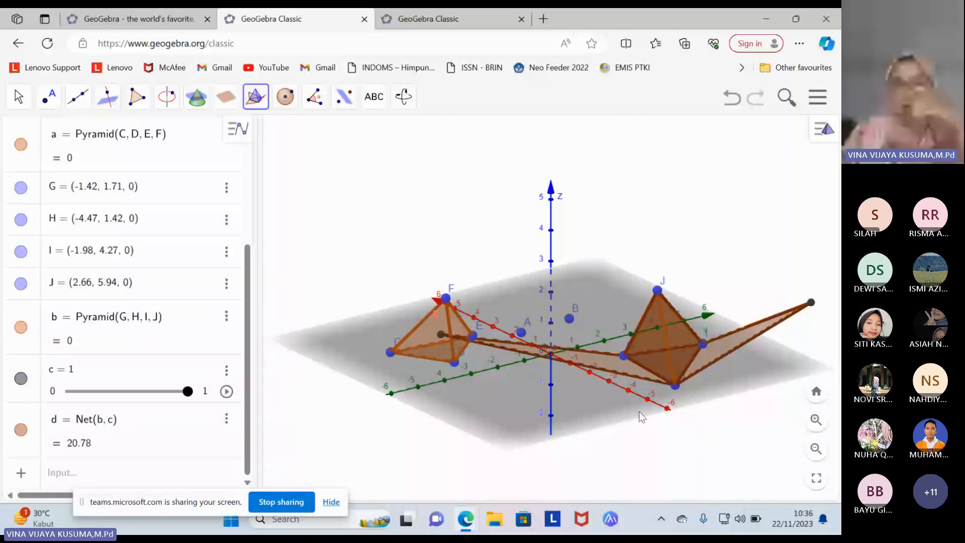
drag(188, 391, 108, 405)
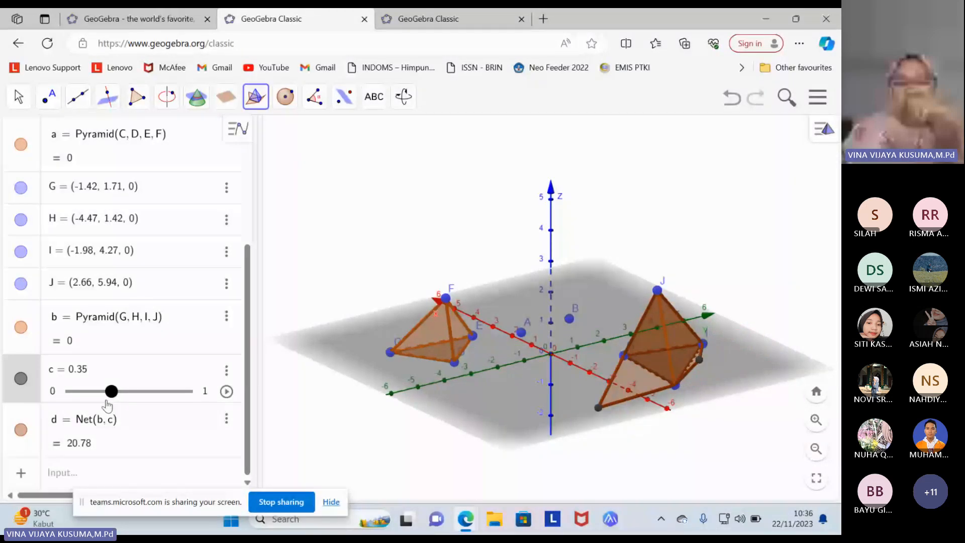
drag(107, 404, 136, 405)
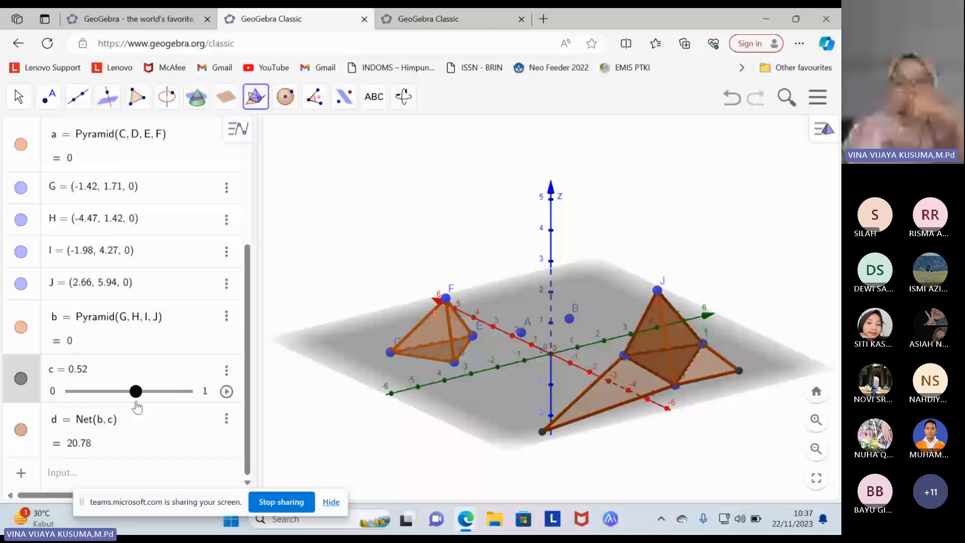
drag(136, 405, 68, 402)
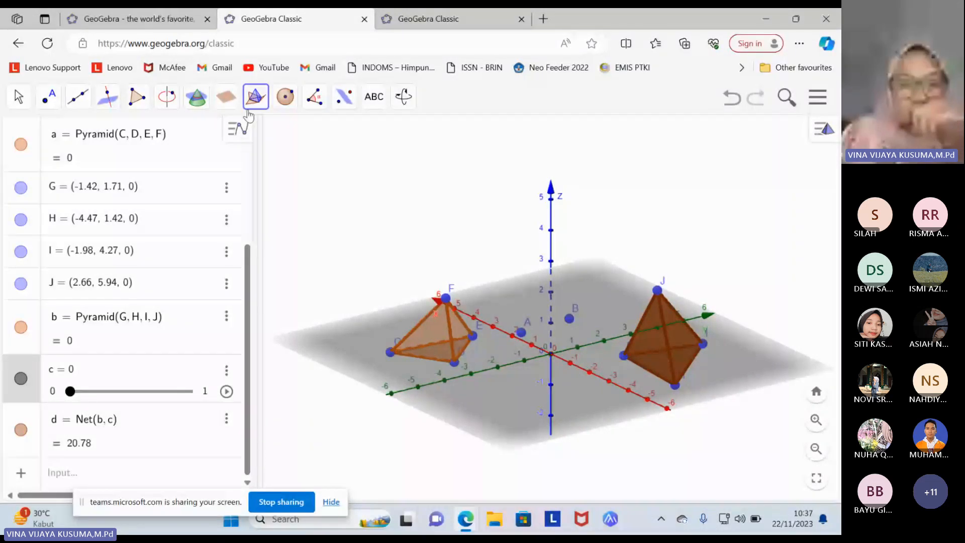
click(252, 103)
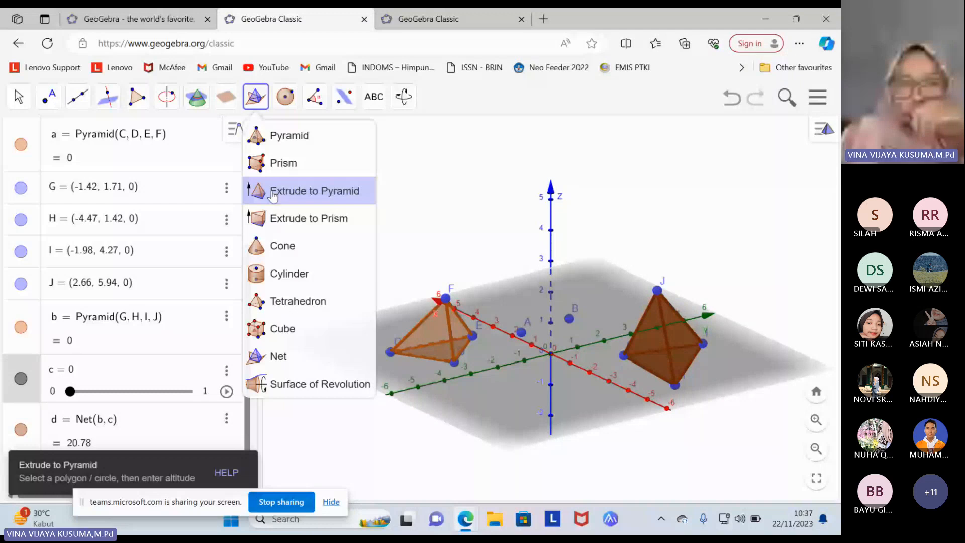
click(282, 218)
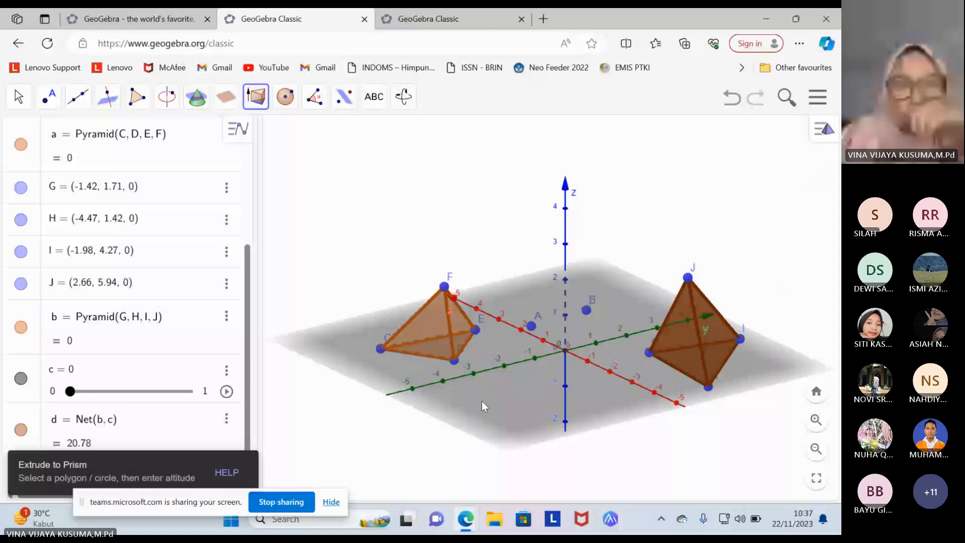
click(255, 96)
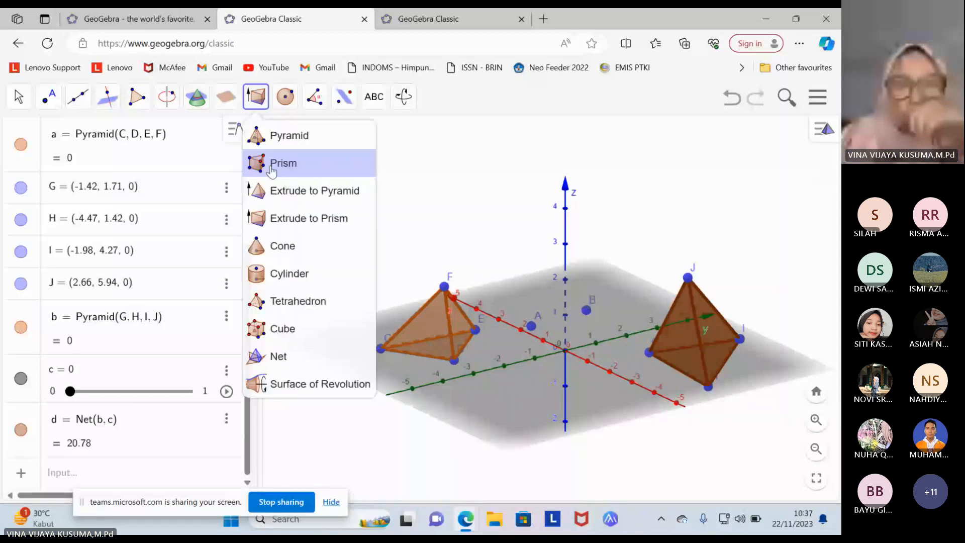
click(271, 171)
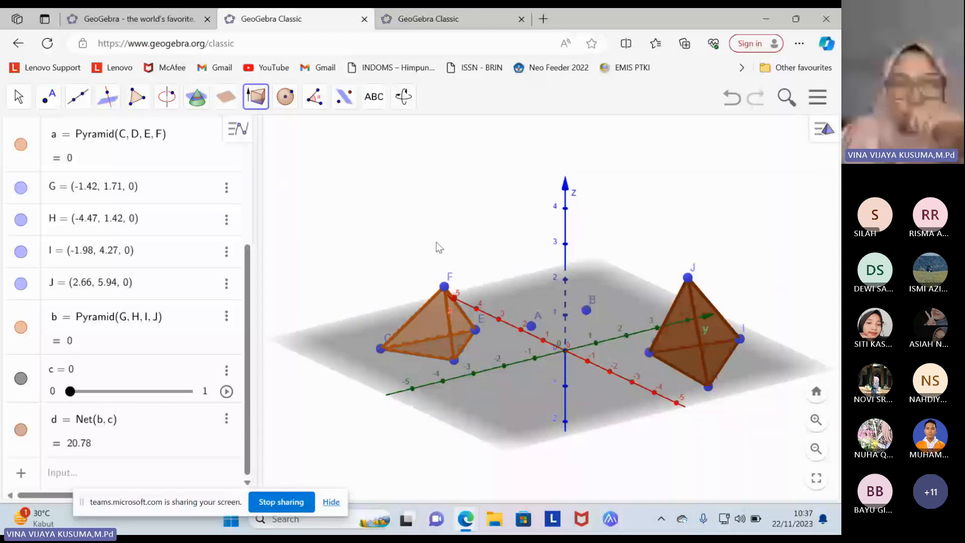
click(255, 95)
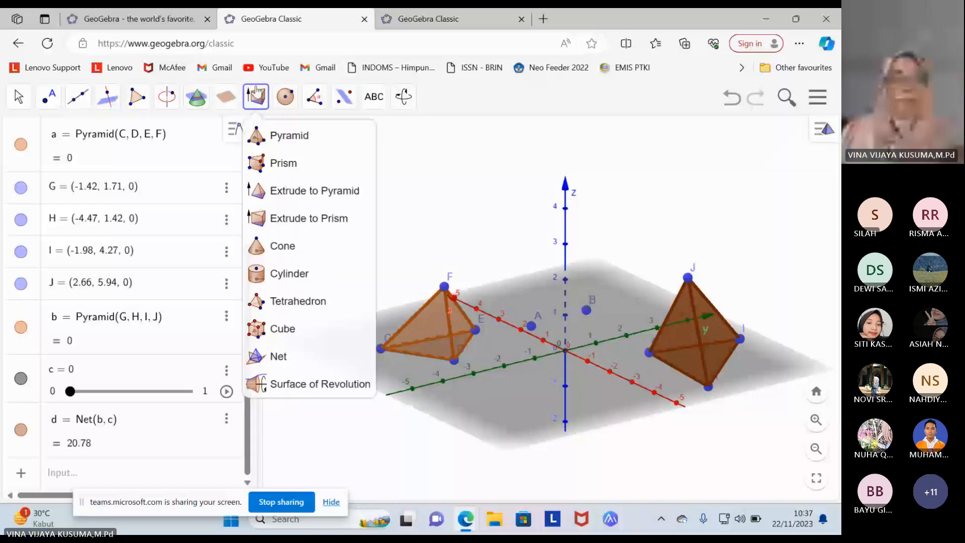
click(272, 166)
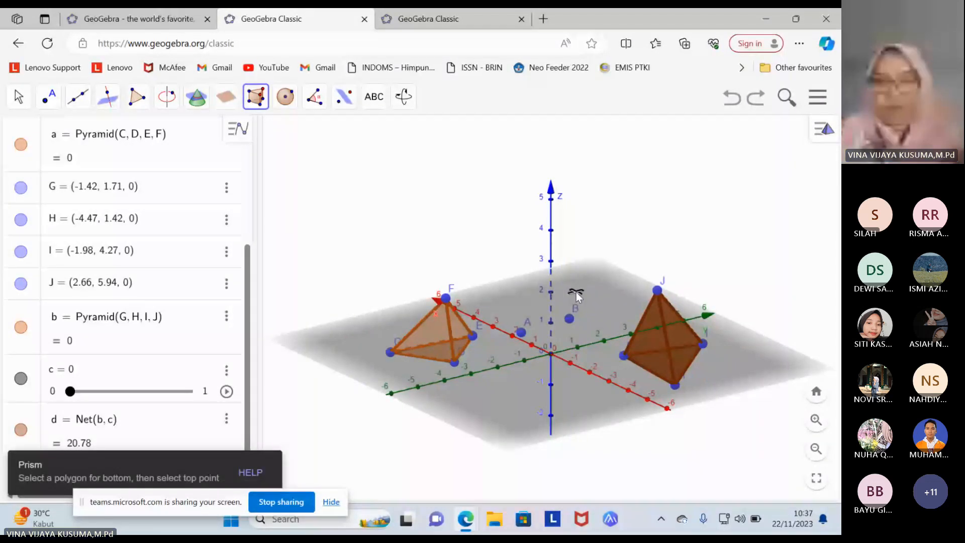
click(565, 285)
click(608, 315)
click(554, 336)
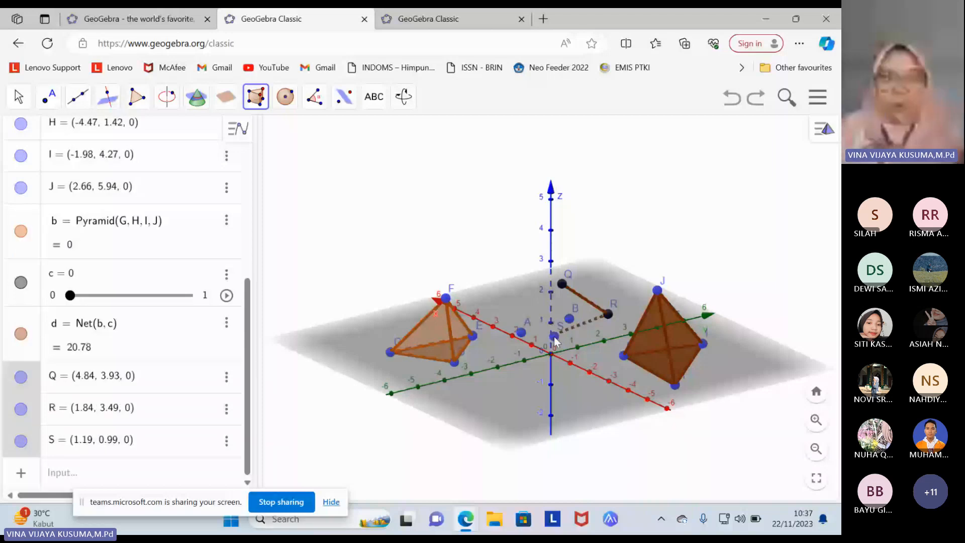
click(49, 96)
click(19, 97)
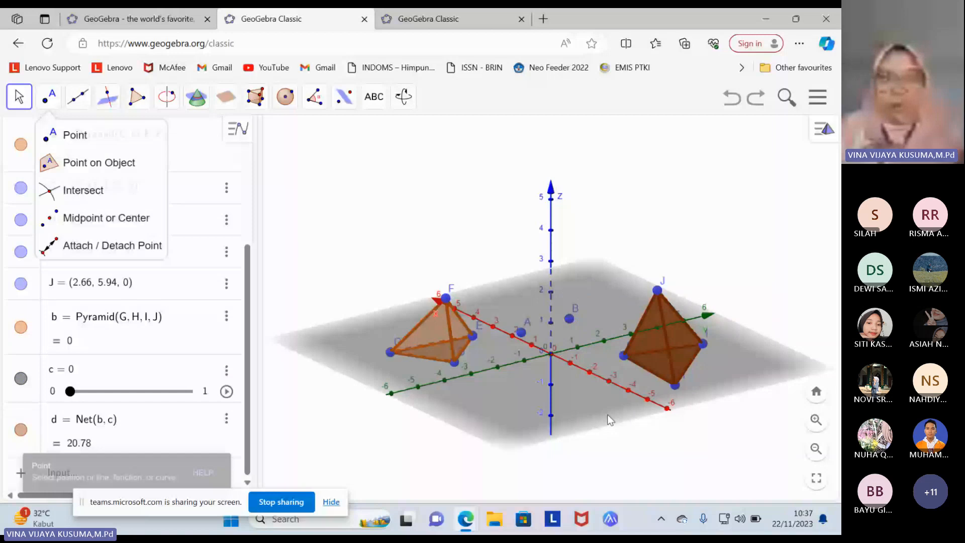
Undo the net and the pyramid GHIJ, going back to pyramid CDEF and points A and B.
drag(607, 414, 614, 369)
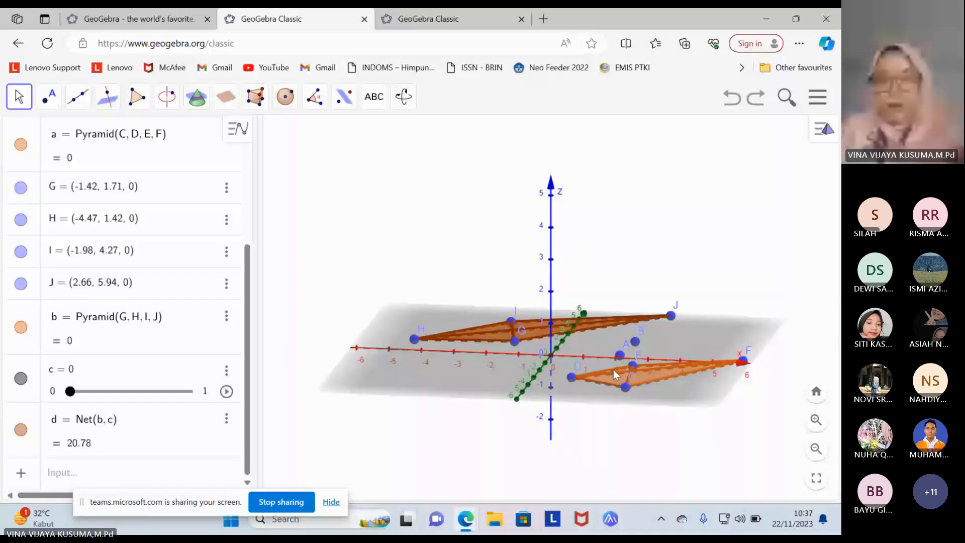
key(ctrl+z)
key(ctrl+z)
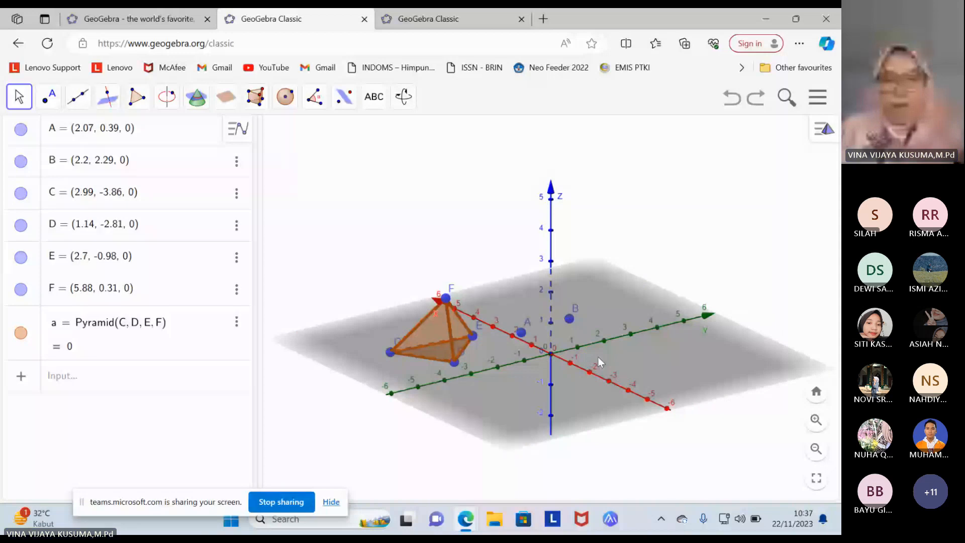
Build a prism with base vertices about (3.83, 4.58, 0), (4.06, 1.82, 0), (1.37, 1.7, 0), (1.57, 4.42, 0) and top vertex (5.7, 4.55, 0).
drag(598, 356, 553, 431)
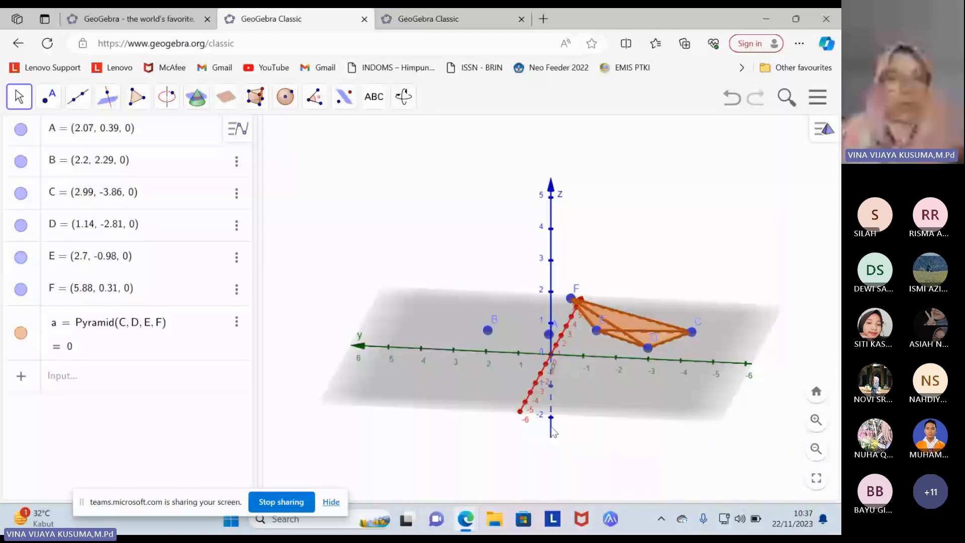
click(255, 96)
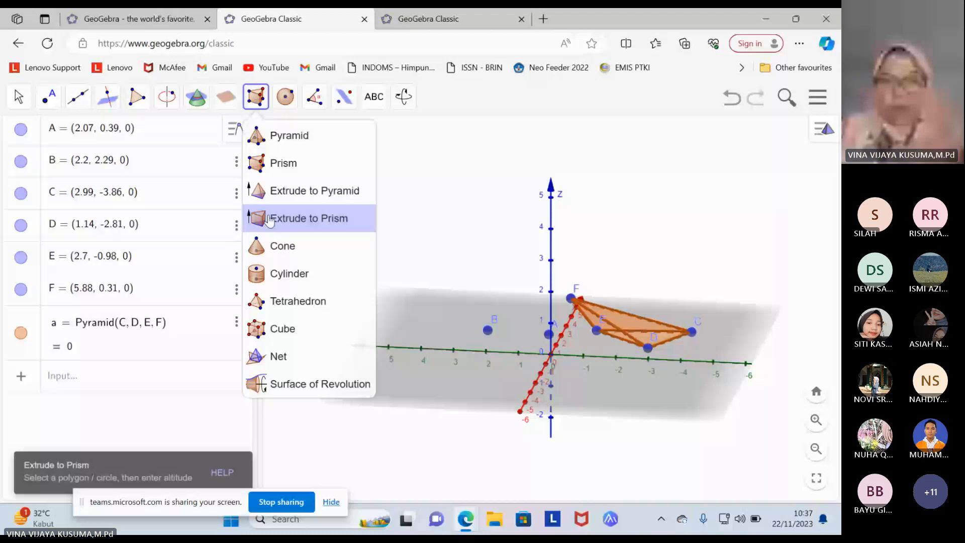
click(270, 219)
click(421, 311)
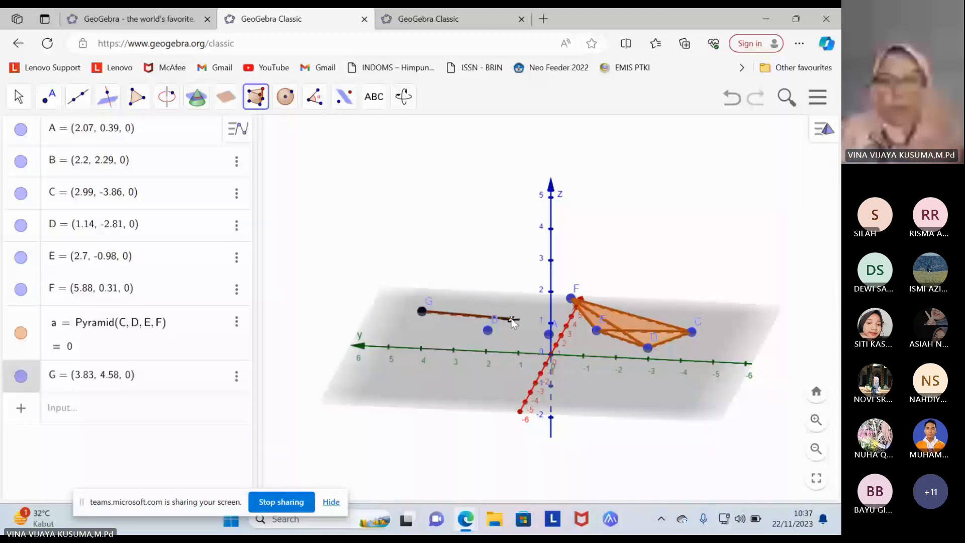
click(512, 313)
click(503, 338)
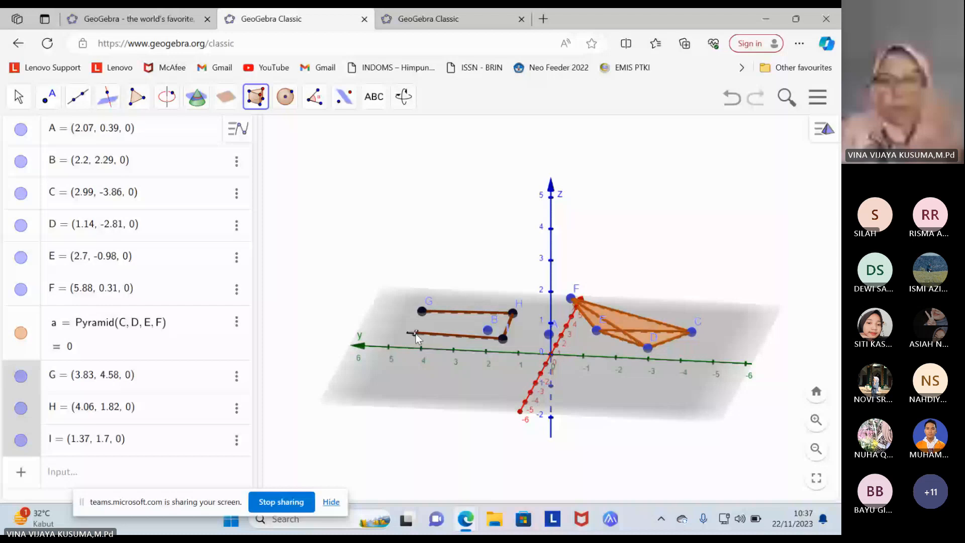
click(415, 333)
click(422, 311)
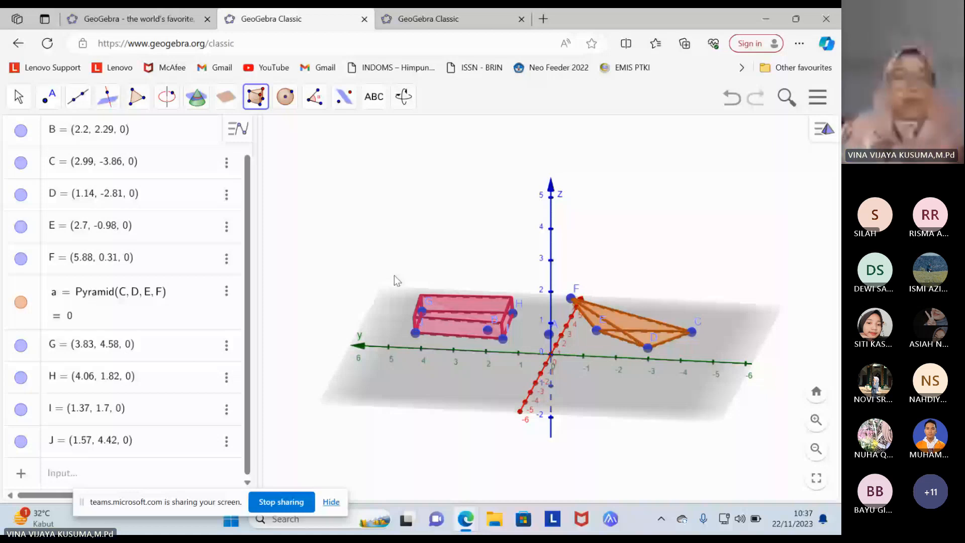
click(394, 276)
Create the net of the four-sided prism and fold it closed by setting its slider c to 0.
click(256, 94)
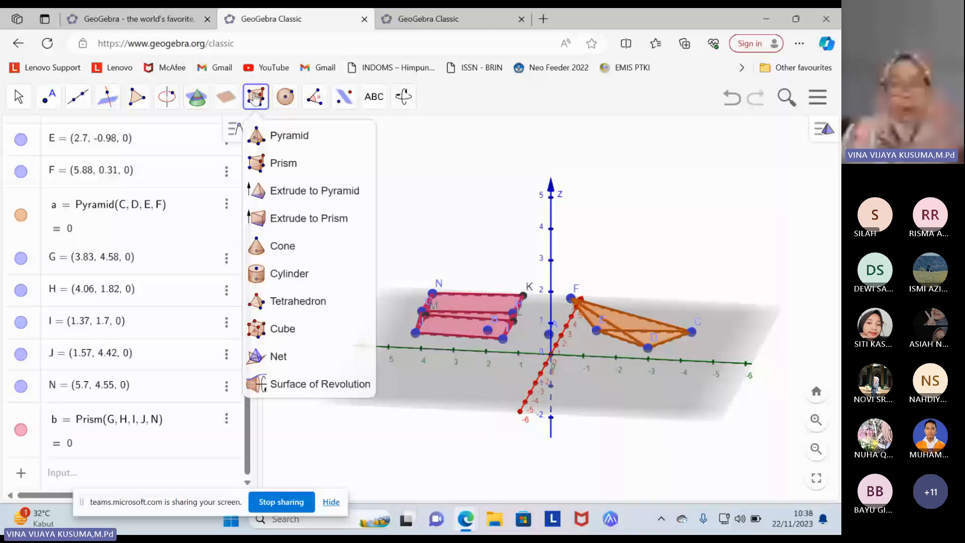
click(256, 356)
click(519, 360)
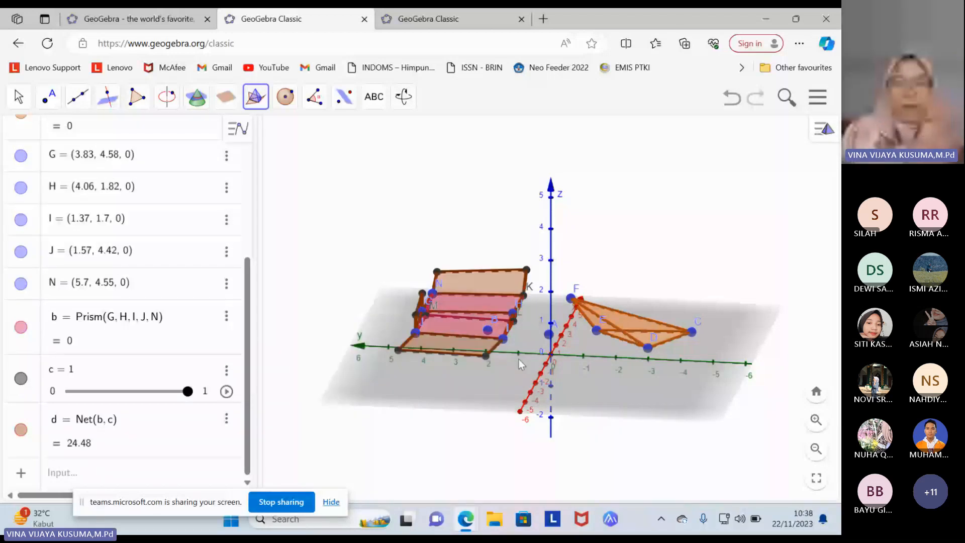
drag(188, 391, 70, 391)
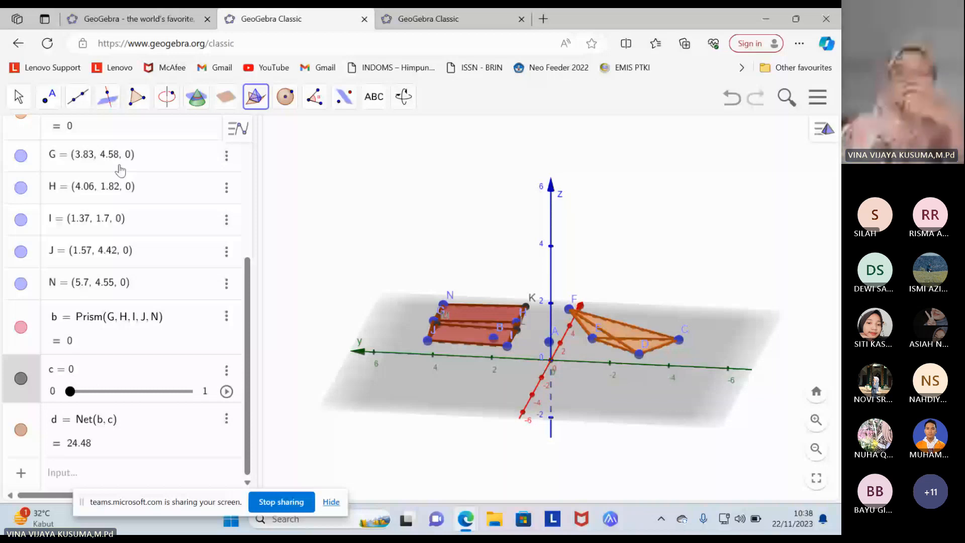
click(315, 98)
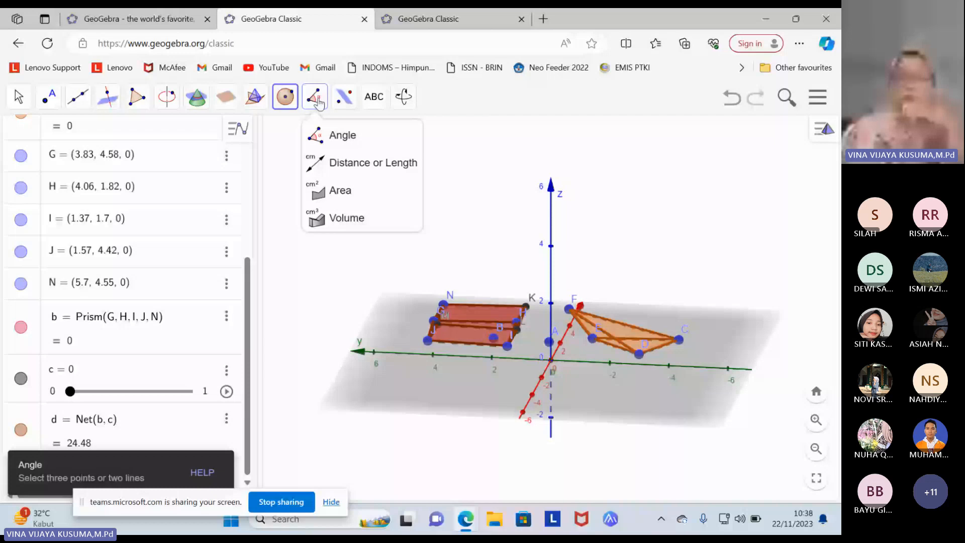
click(318, 102)
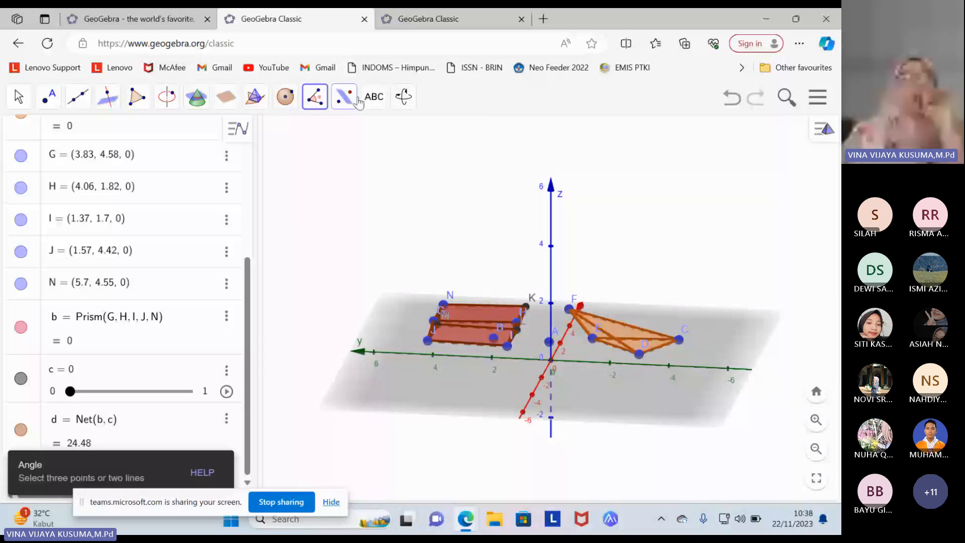
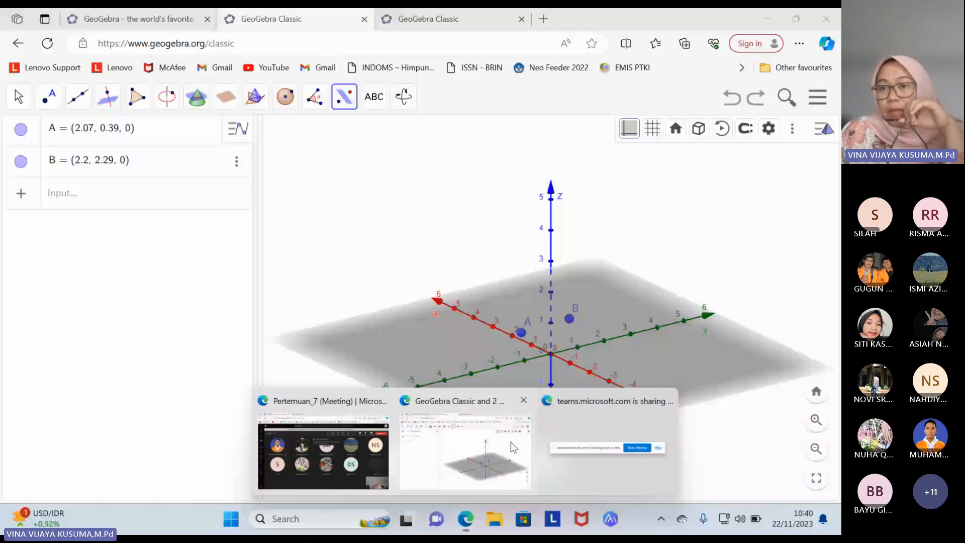
Close the 3D Graphics view to go back to the 2D Graphics view.
click(792, 129)
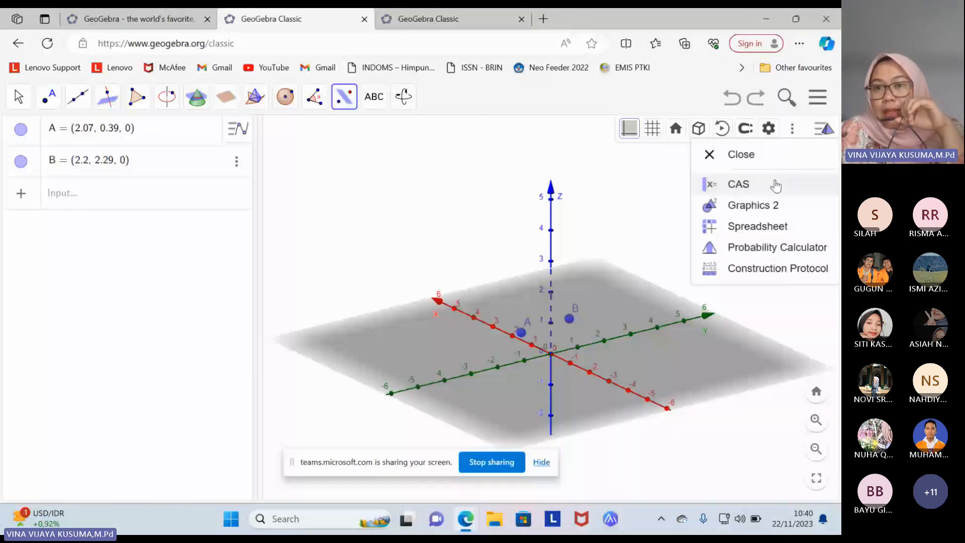
click(706, 155)
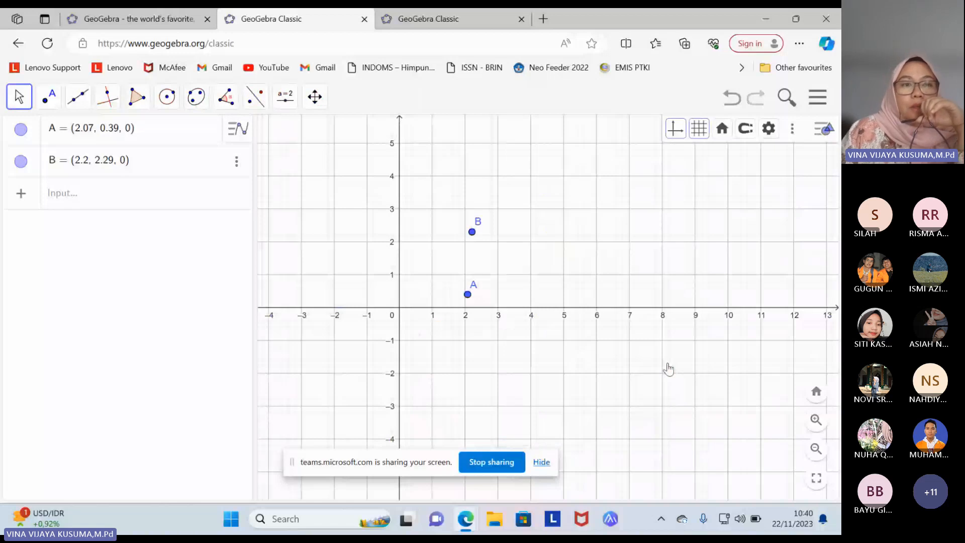
Plot the quadratic function x² + 3x − 1 in a new algebra entry.
click(63, 191)
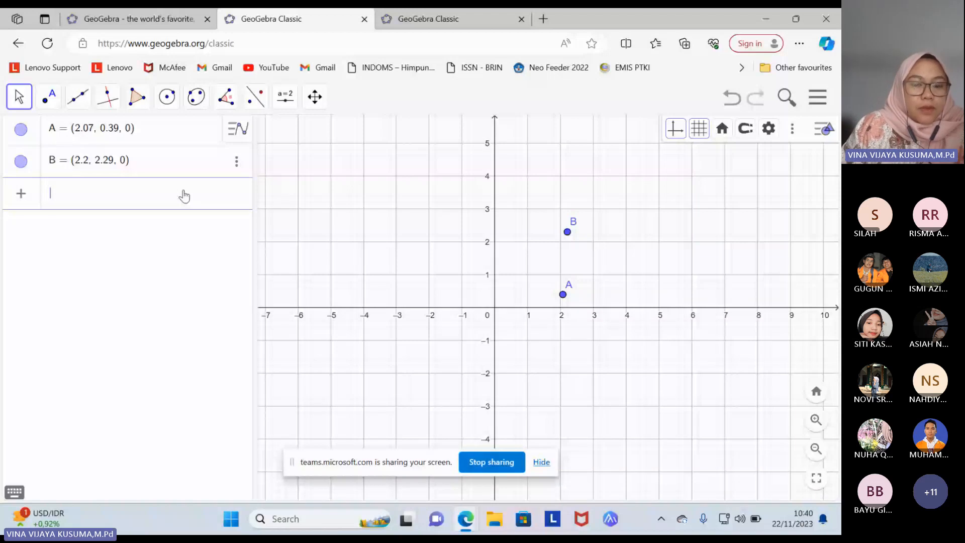
click(184, 196)
text(^2)
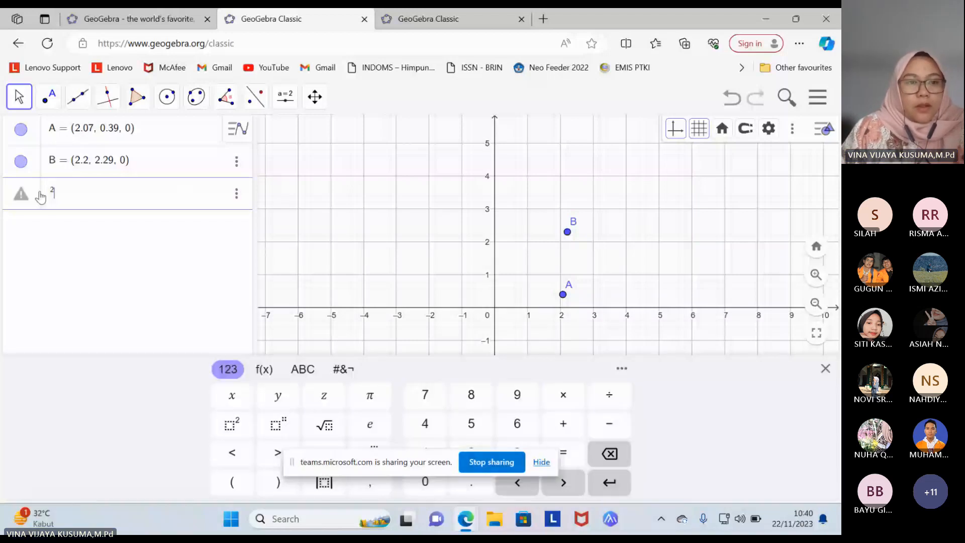
key(BackSpace)
key(BackSpace)
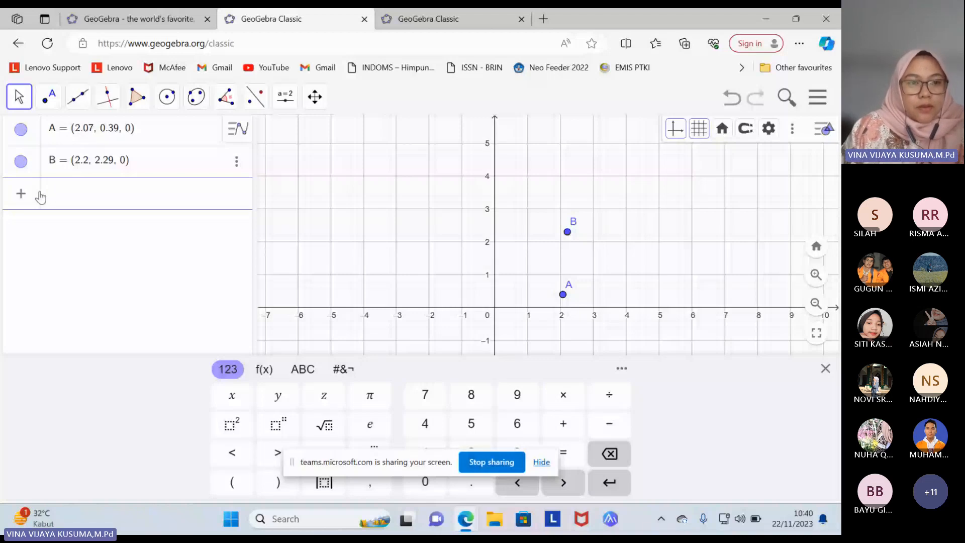
text(x)
click(240, 433)
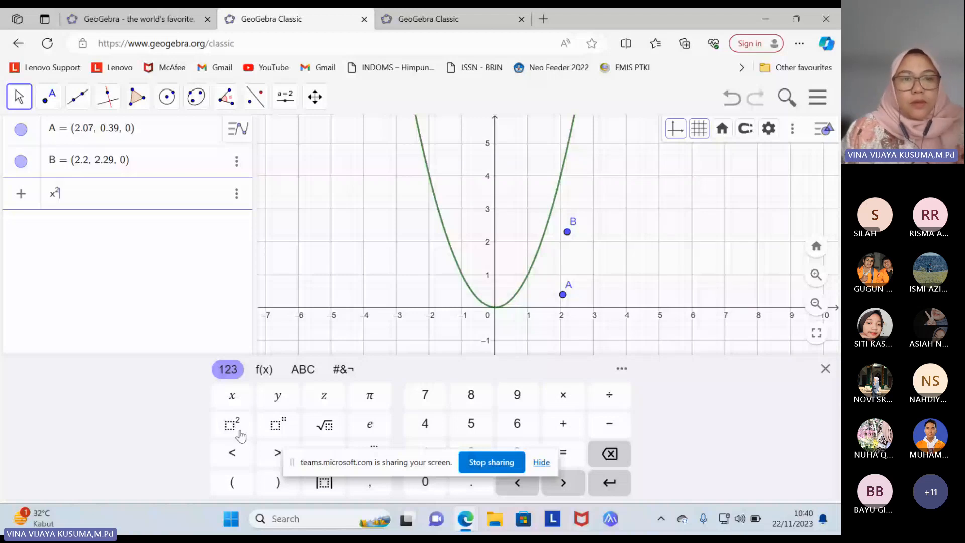
text(+3x=1)
key(BackSpace)
key(BackSpace)
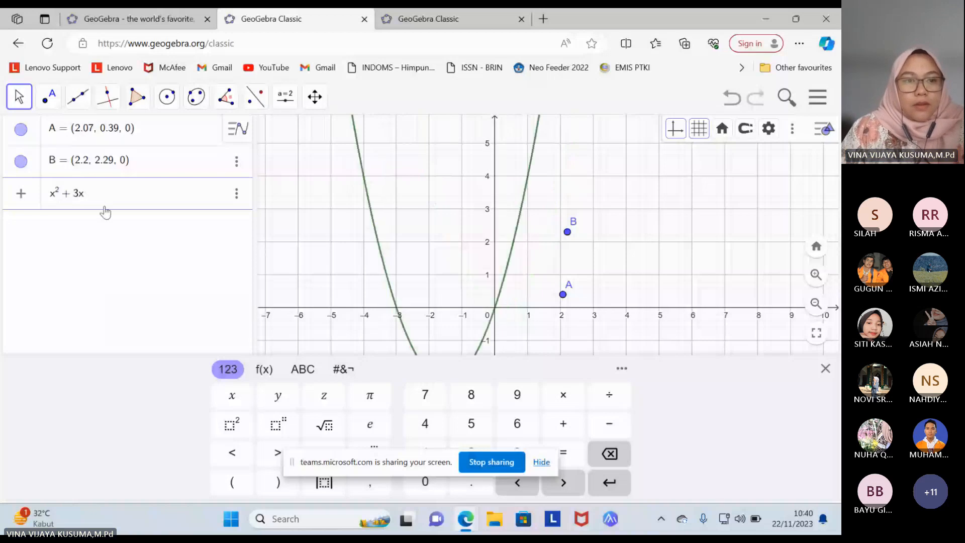
text(-)
text(1)
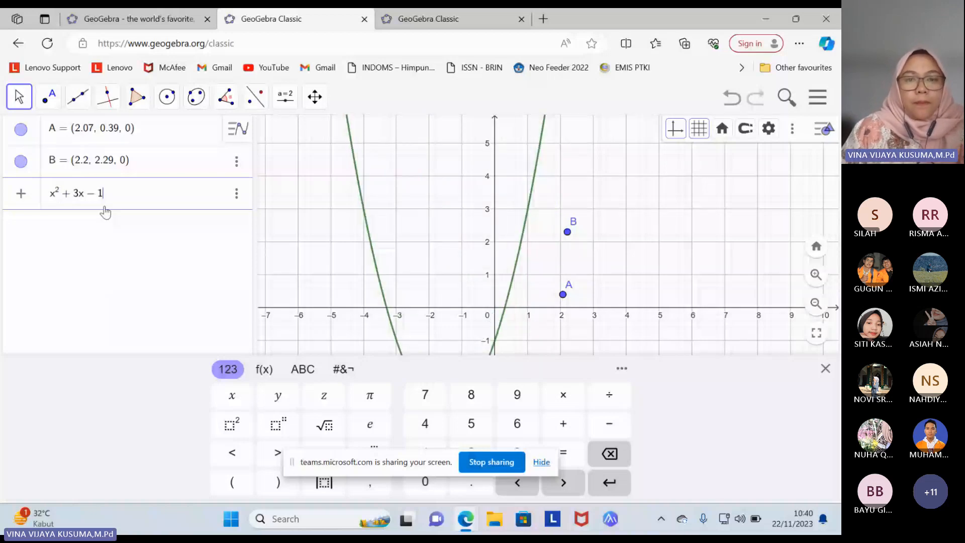
key(Return)
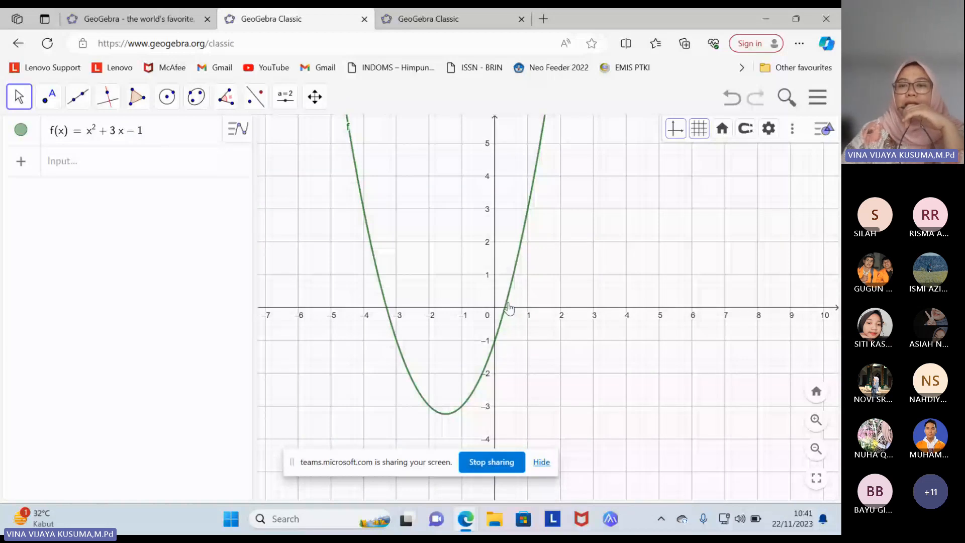
Open the properties of the parabola f, look through its basic and style settings, and close them.
scroll(508, 307, down, 2)
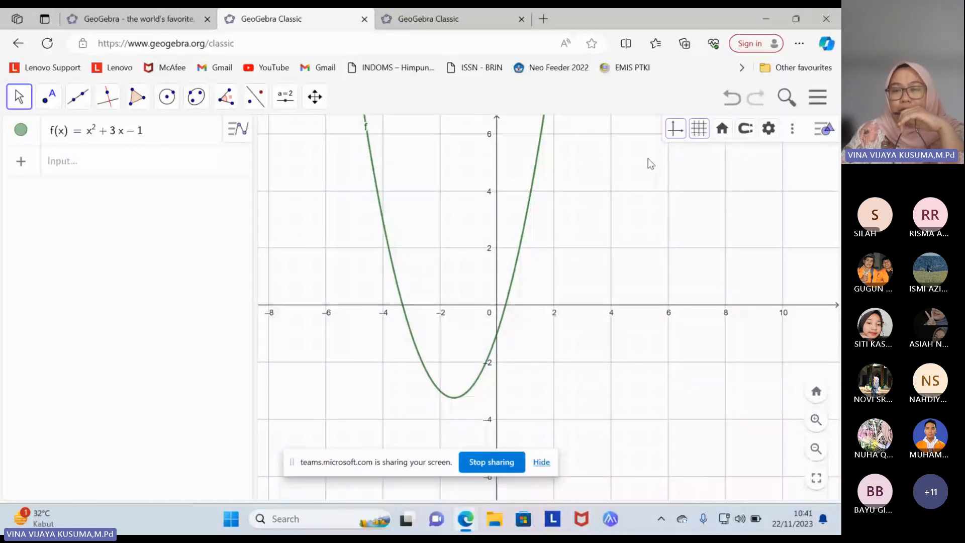
click(770, 132)
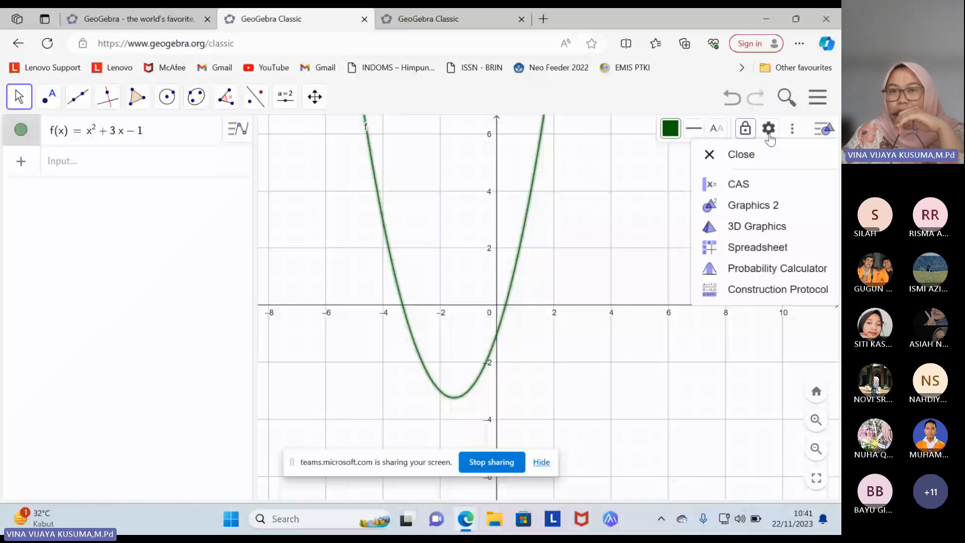
click(549, 186)
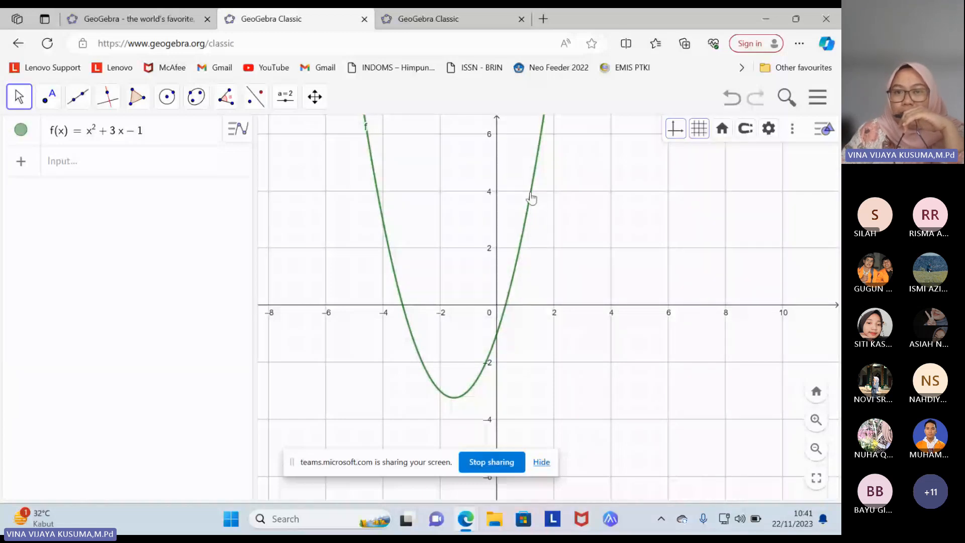
right_click(532, 197)
click(568, 362)
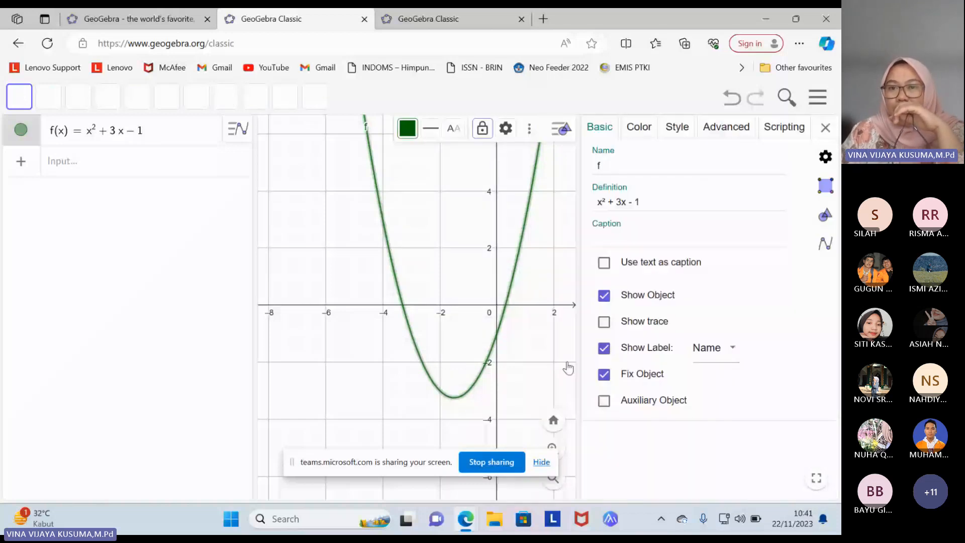
click(677, 127)
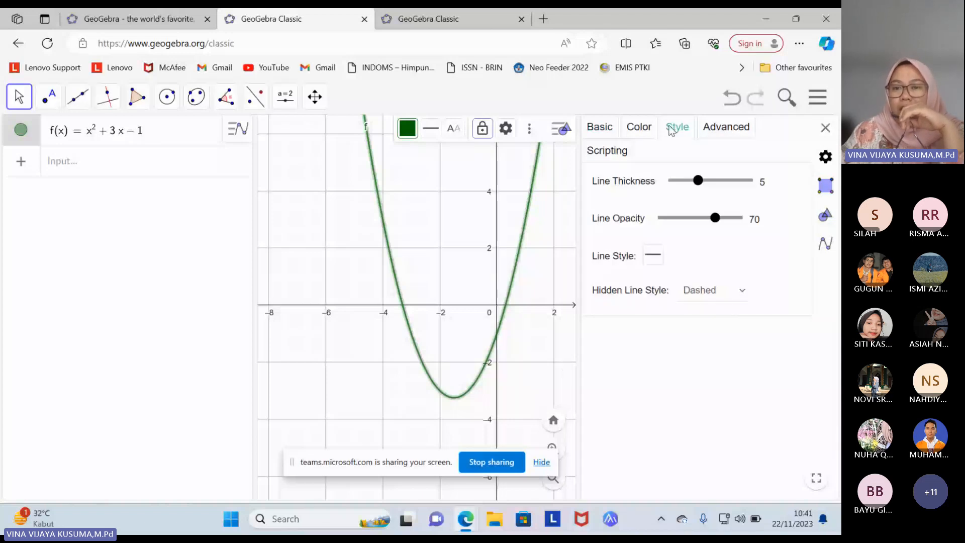
click(607, 150)
key(Escape)
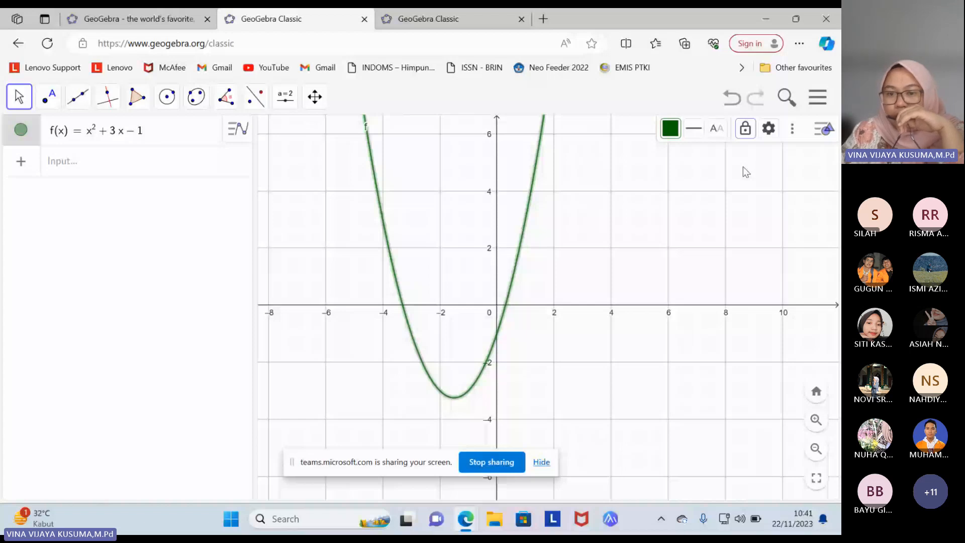
Open the Graphics view's settings and examine the options for the x-axis and y-axis.
right_click(537, 304)
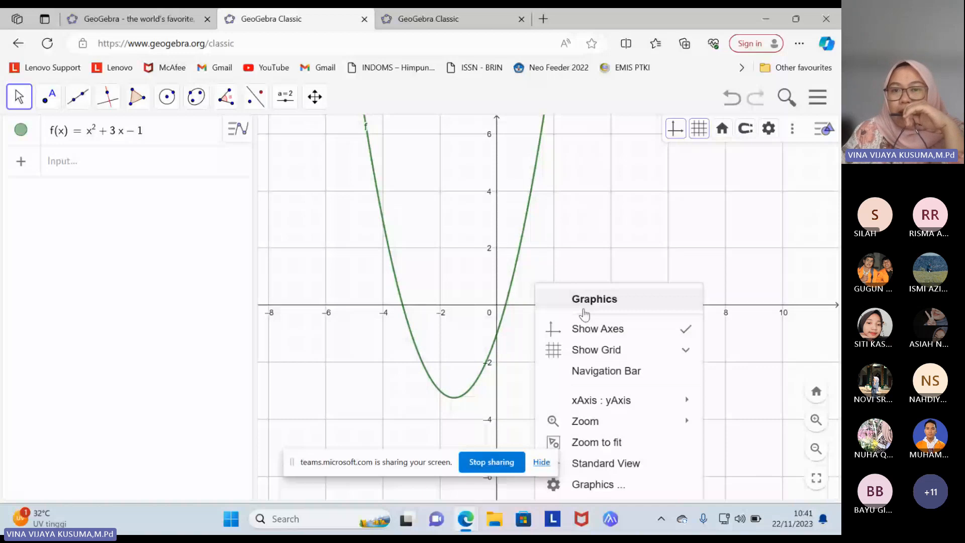
click(583, 313)
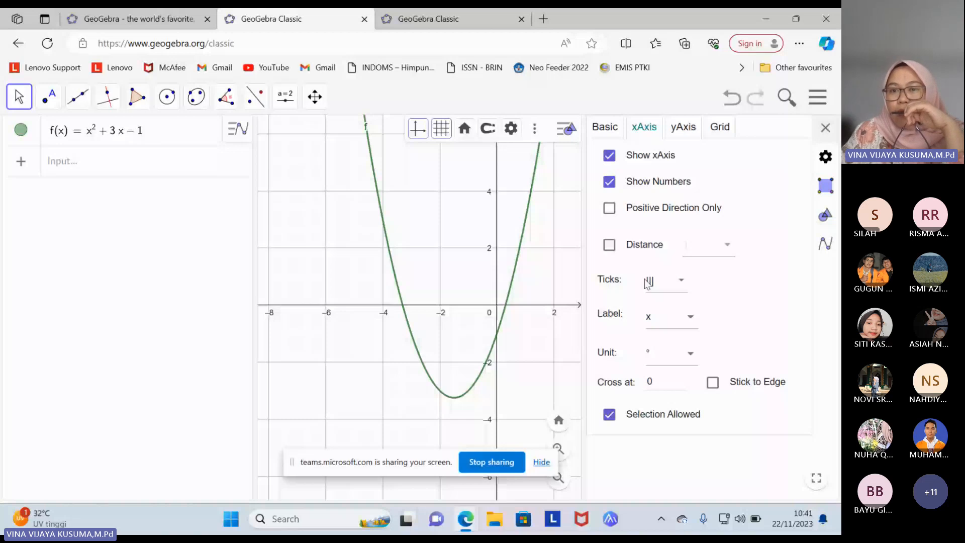
click(684, 127)
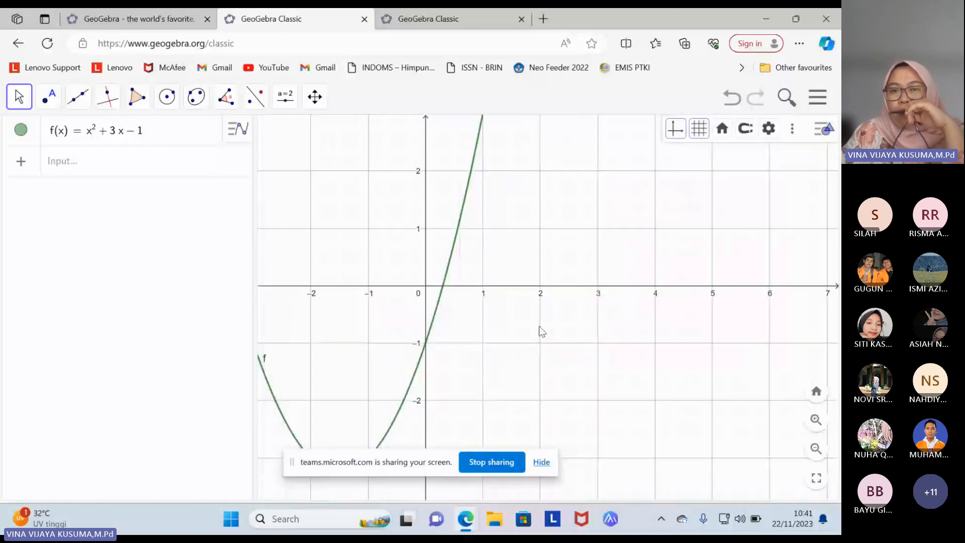
Download the Graphics view with the whole parabola in frame as a PNG image.
scroll(541, 330, down, 2)
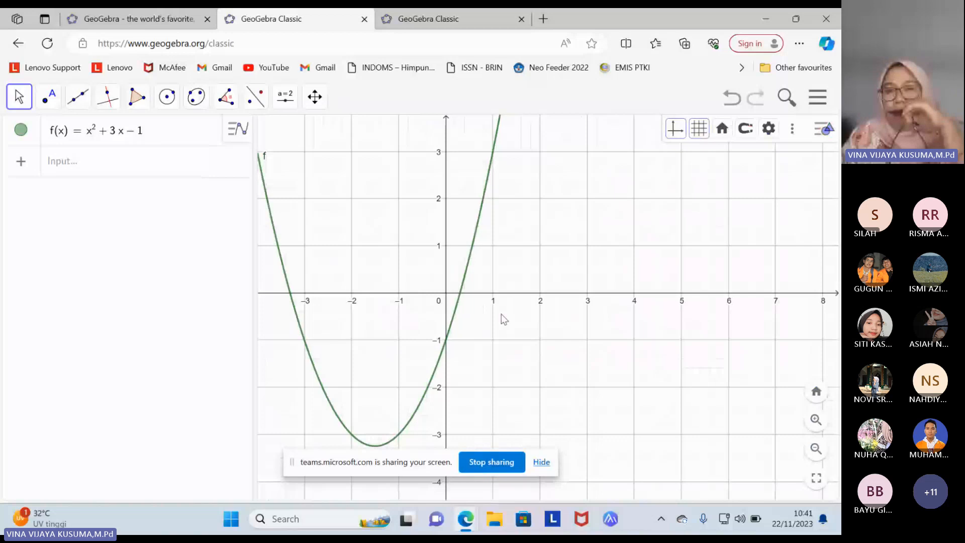
scroll(502, 314, up, 1)
scroll(502, 314, up, 5)
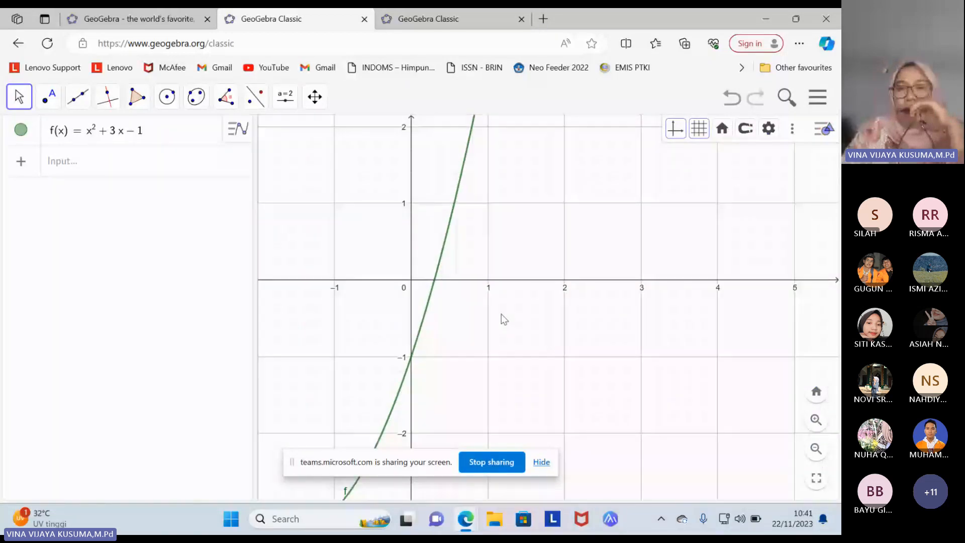
scroll(502, 314, down, 10)
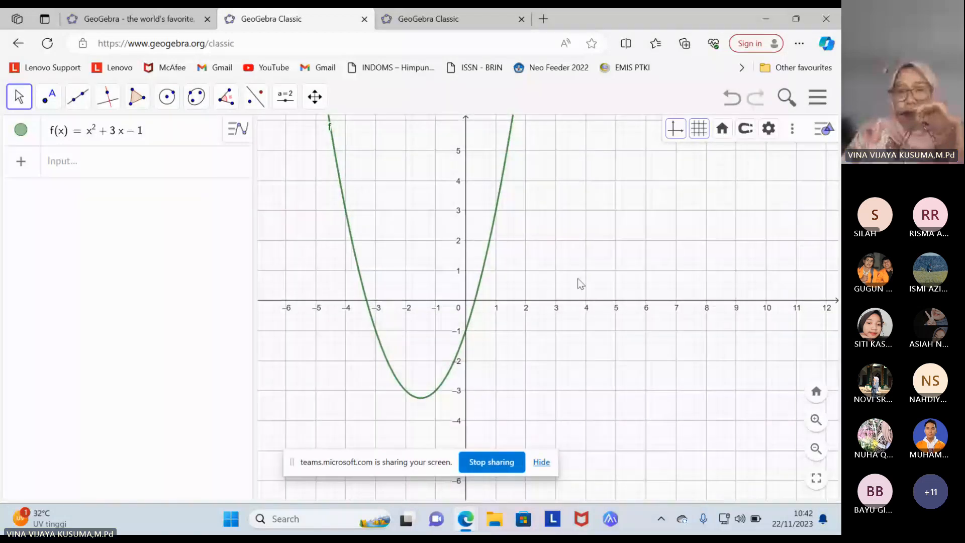
click(815, 98)
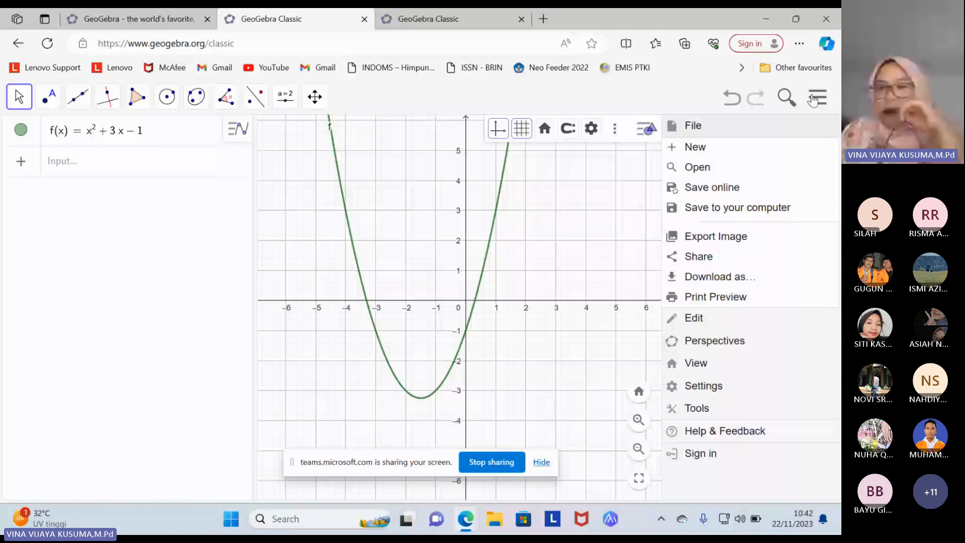
click(797, 282)
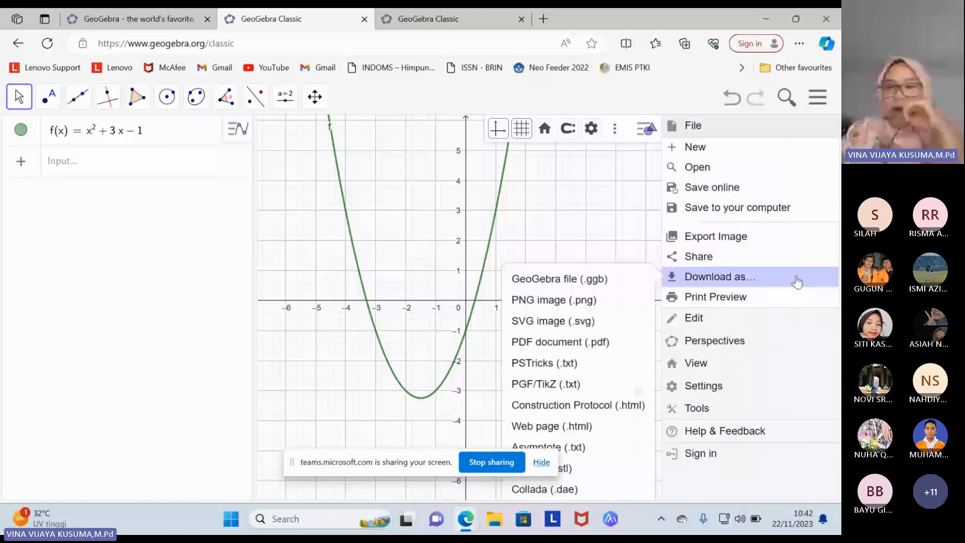
click(572, 302)
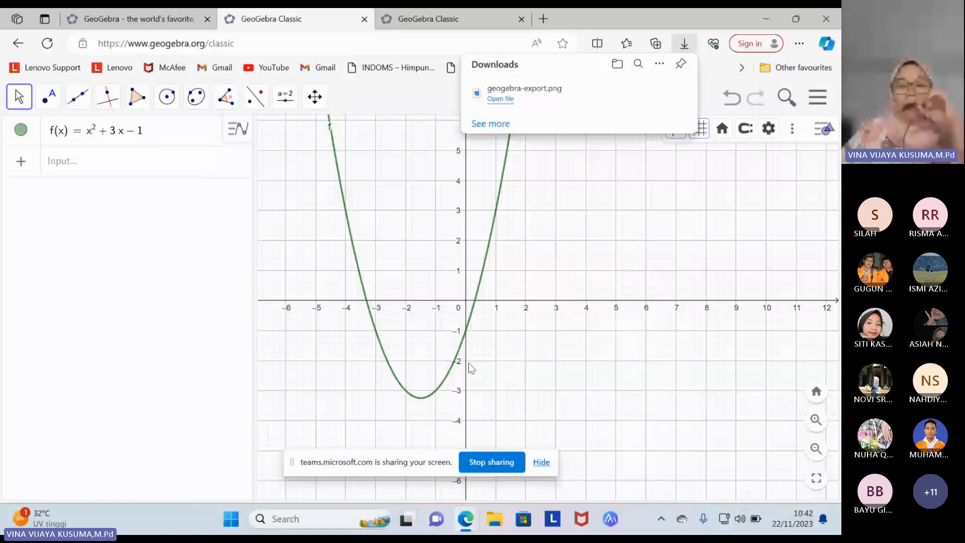
Switch to Word and create a blank document.
click(315, 515)
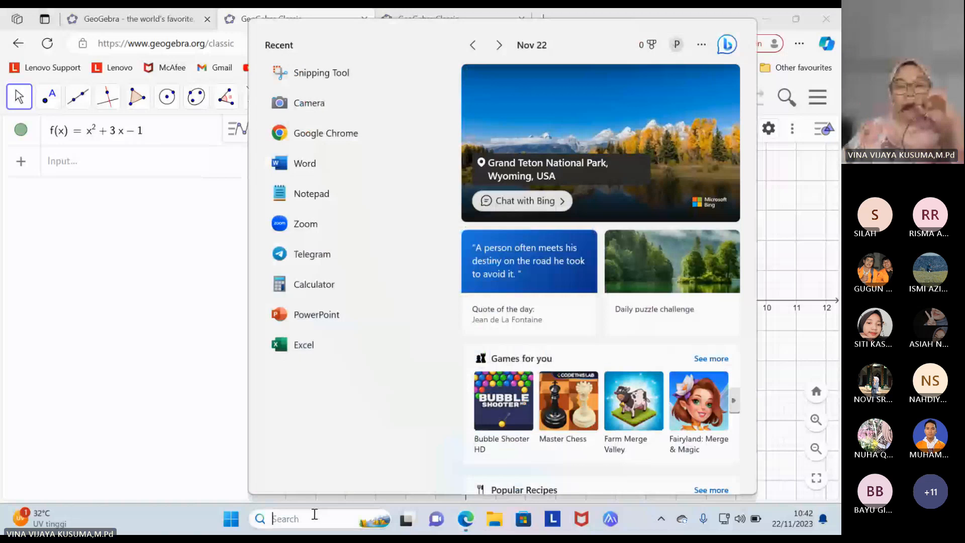
click(305, 163)
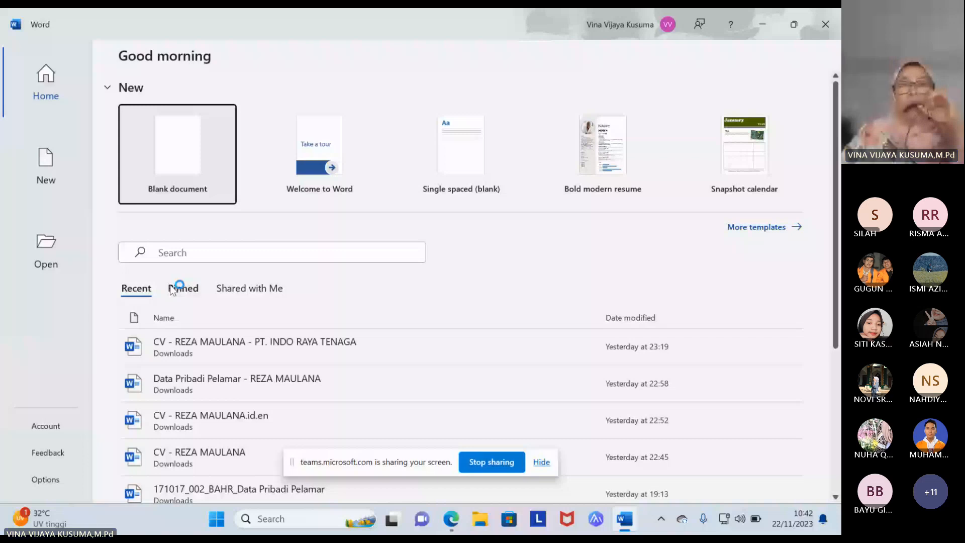
click(145, 113)
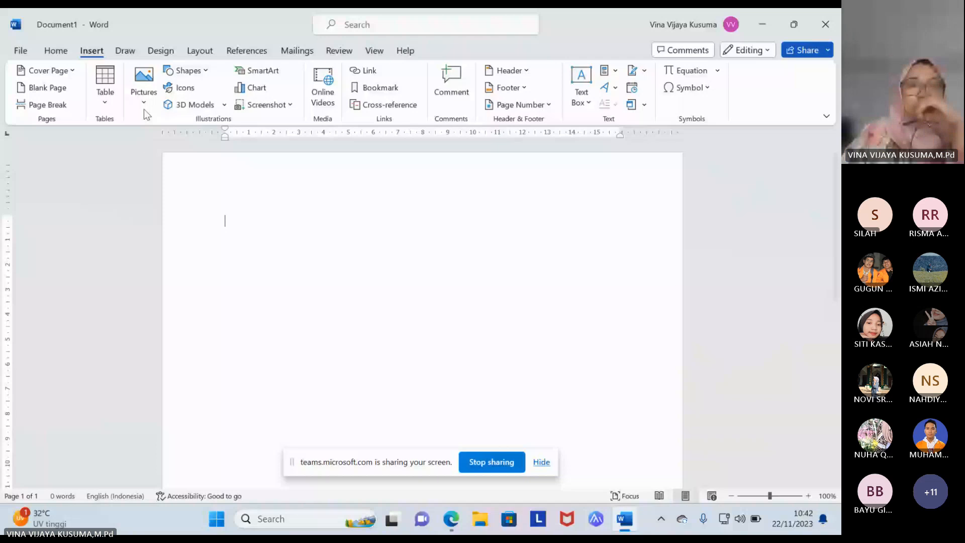
Insert the picture geogebra-export from the Downloads folder into the document.
click(144, 109)
click(170, 137)
click(163, 132)
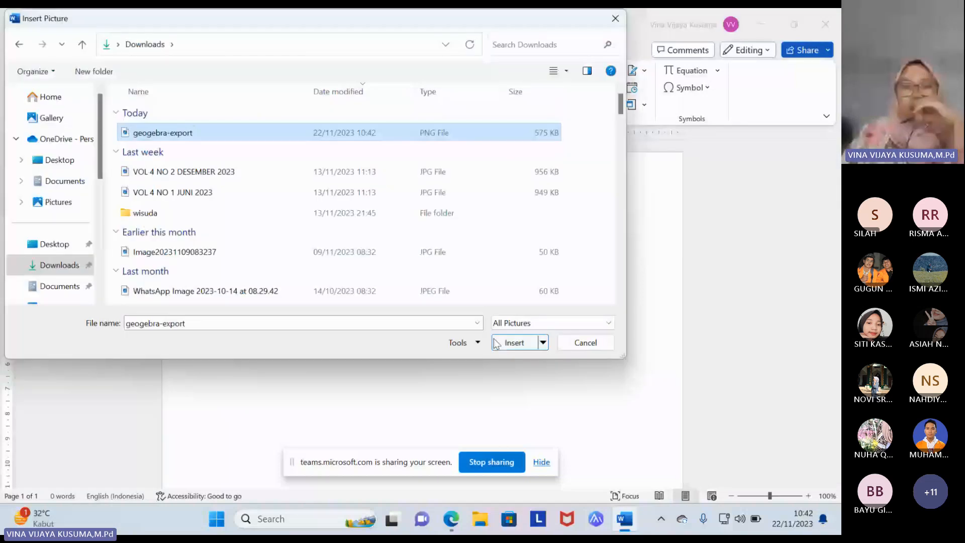
click(511, 343)
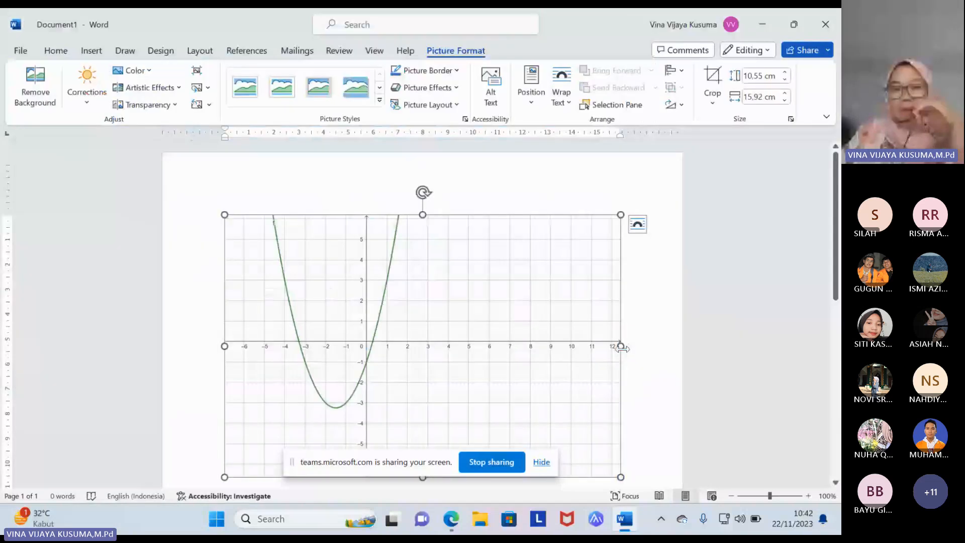
Make the inserted graph picture slightly narrower and switch back to GeoGebra Classic in the browser.
drag(621, 347, 483, 347)
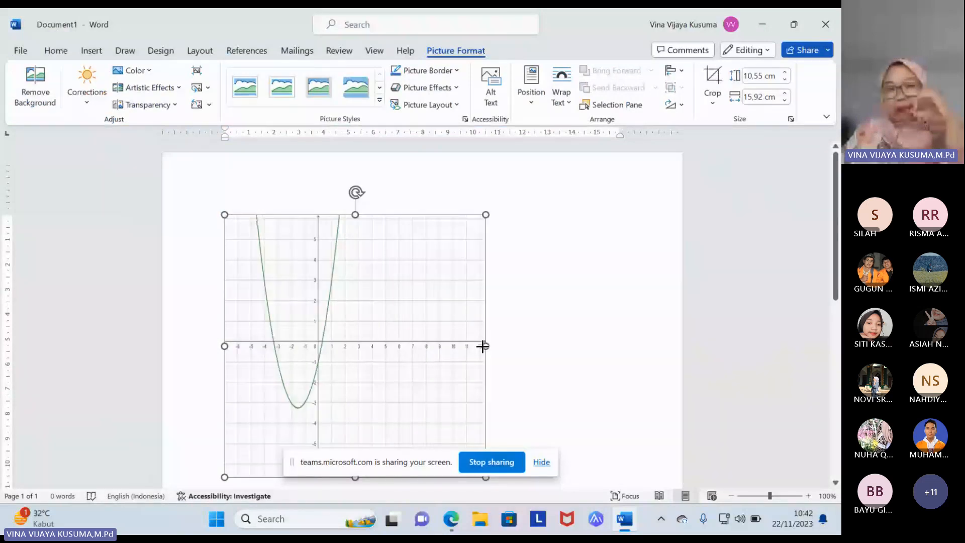
key(Escape)
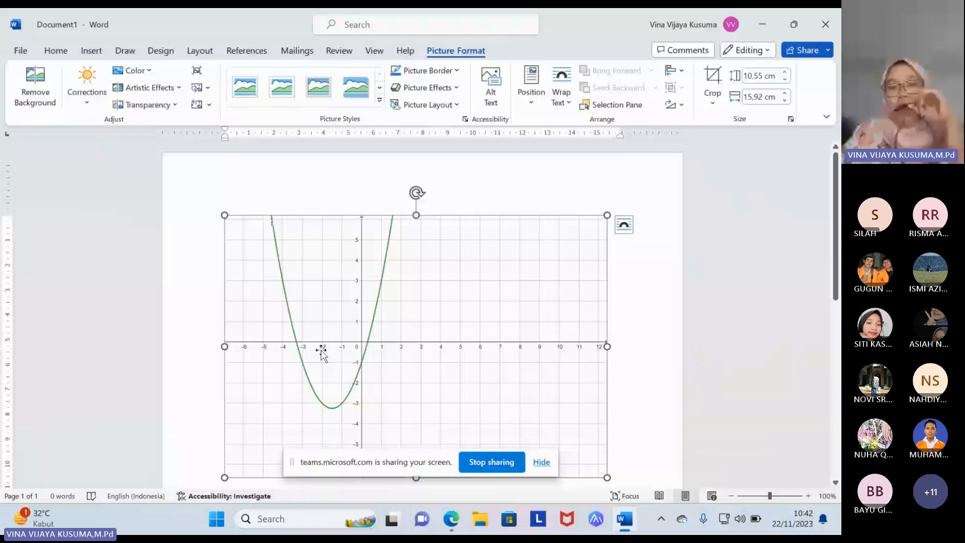
key(alt+Tab)
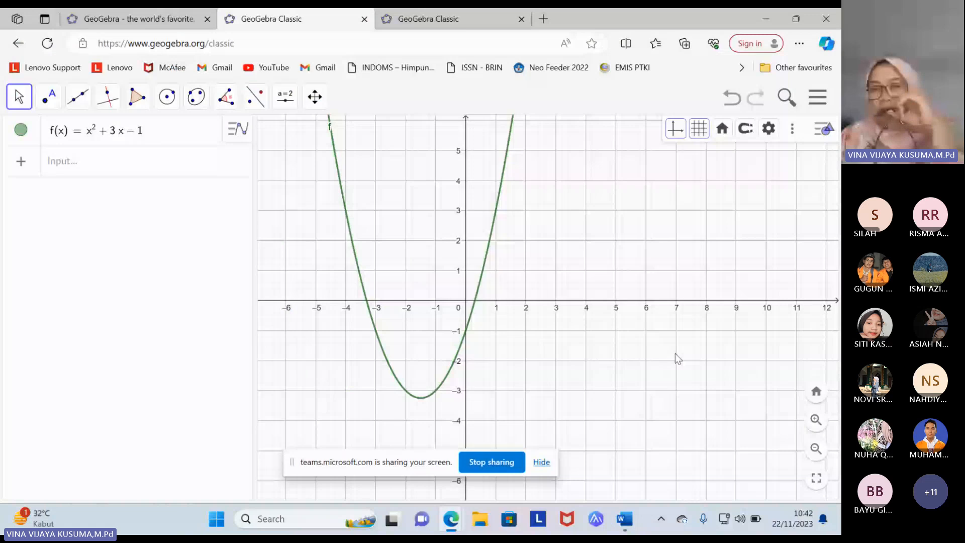
Reposition the parabola in the Graphics view and download it as a PNG image named geogebra-export1.
drag(542, 309, 601, 373)
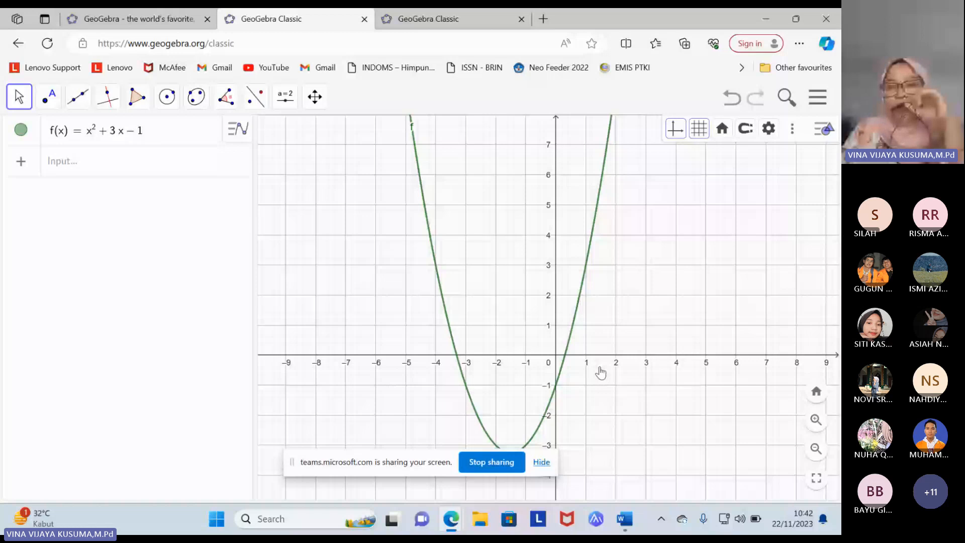
drag(601, 373, 610, 330)
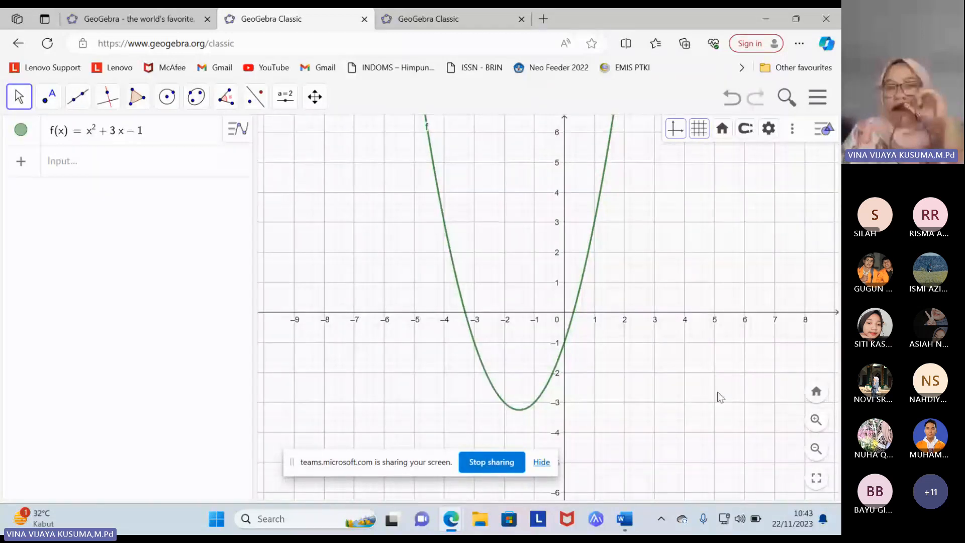
scroll(720, 397, up, 1)
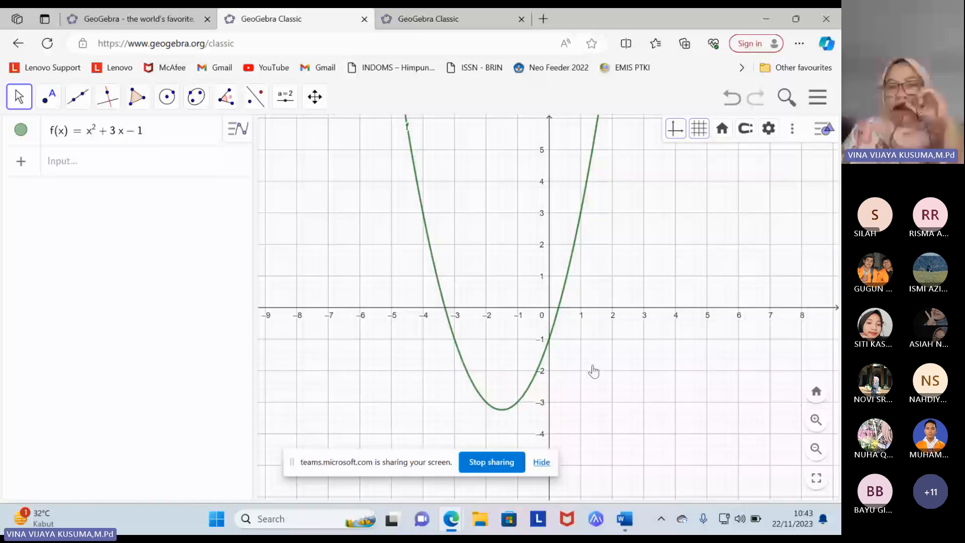
click(818, 97)
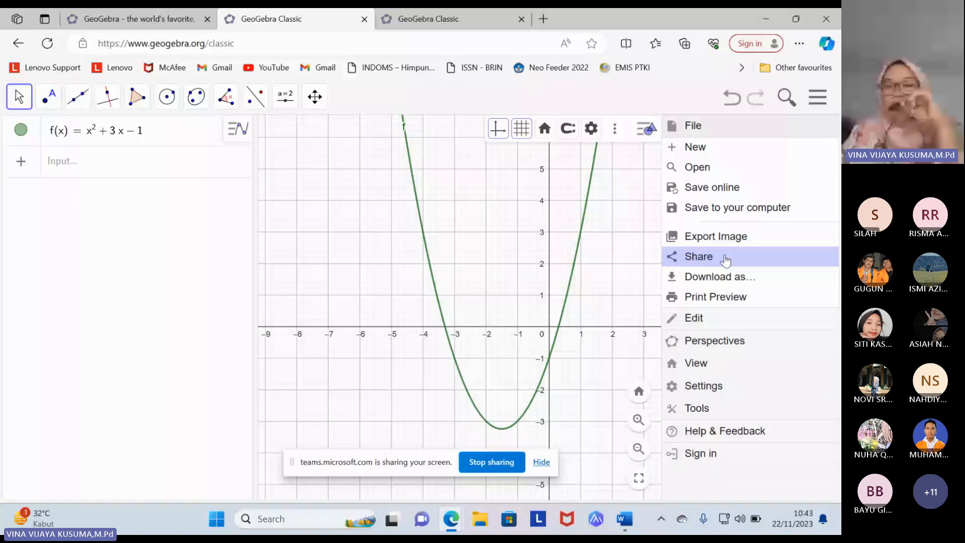
mouse_move(720, 284)
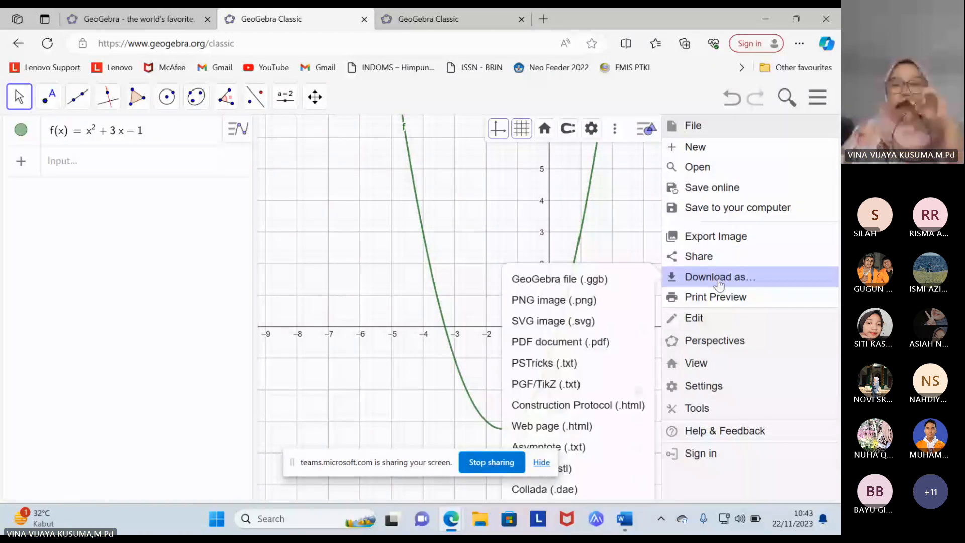
click(554, 300)
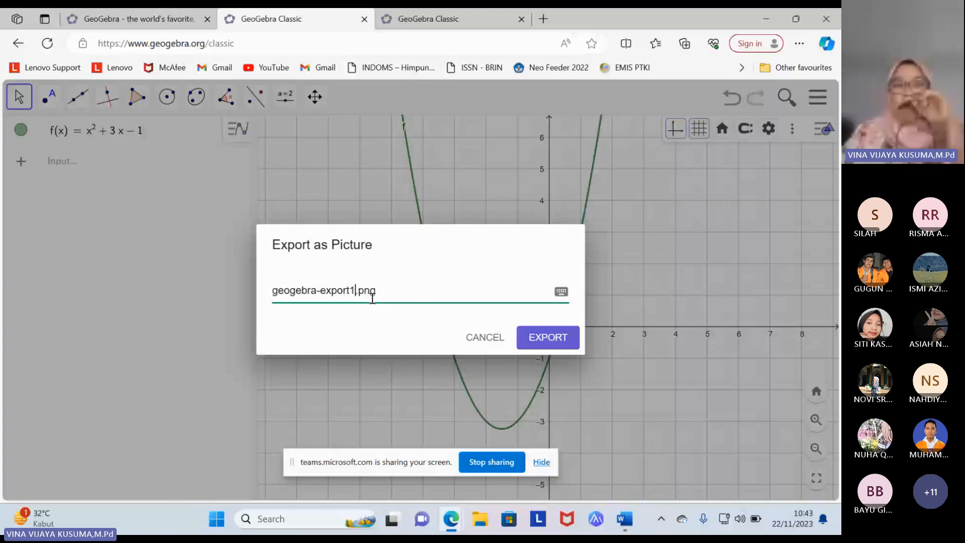
key(Return)
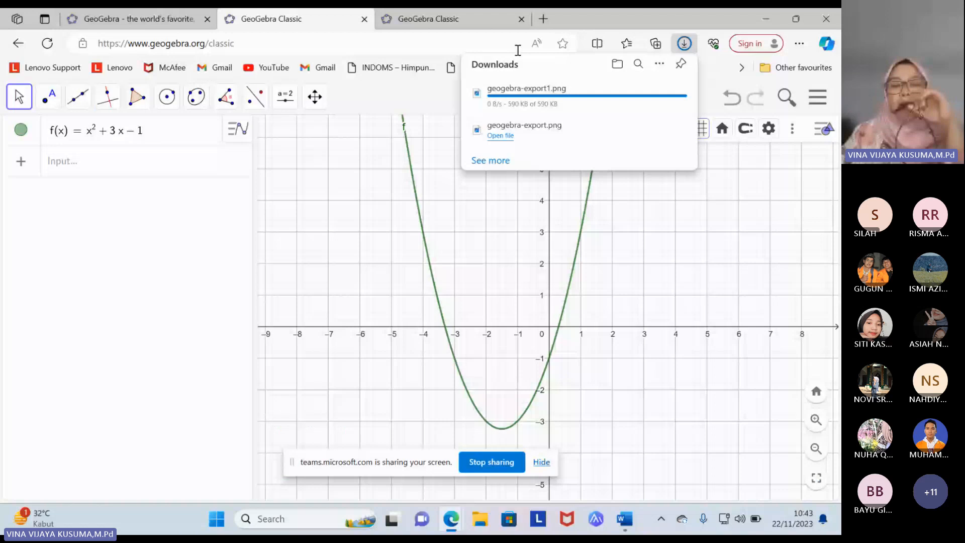
Switch to Word, insert the picture geogebra-export1 from the Downloads folder, and make it narrower.
key(alt+Tab)
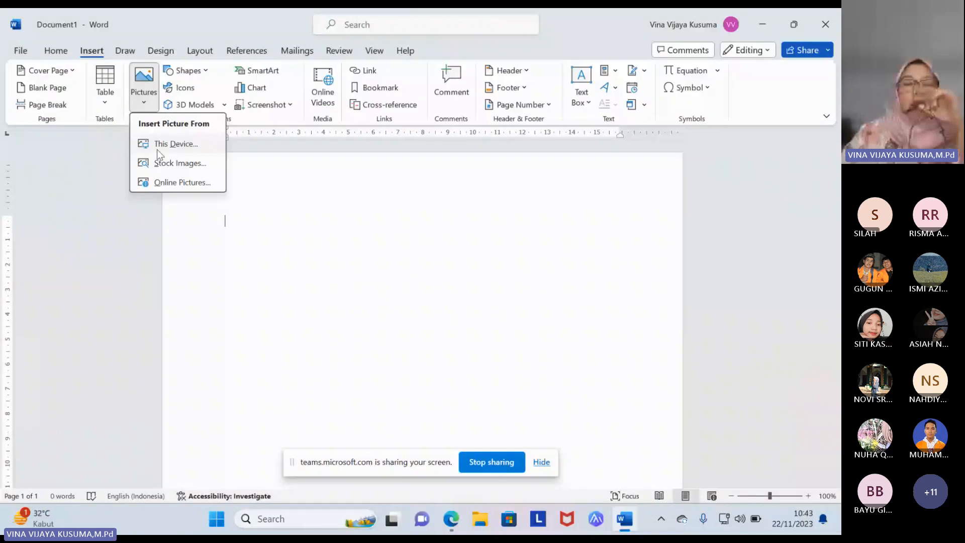
click(157, 149)
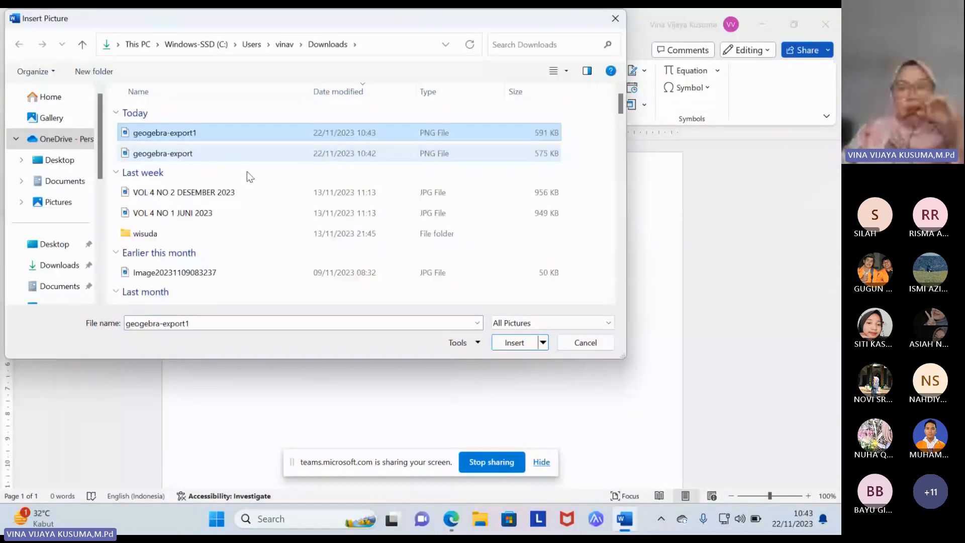
click(514, 342)
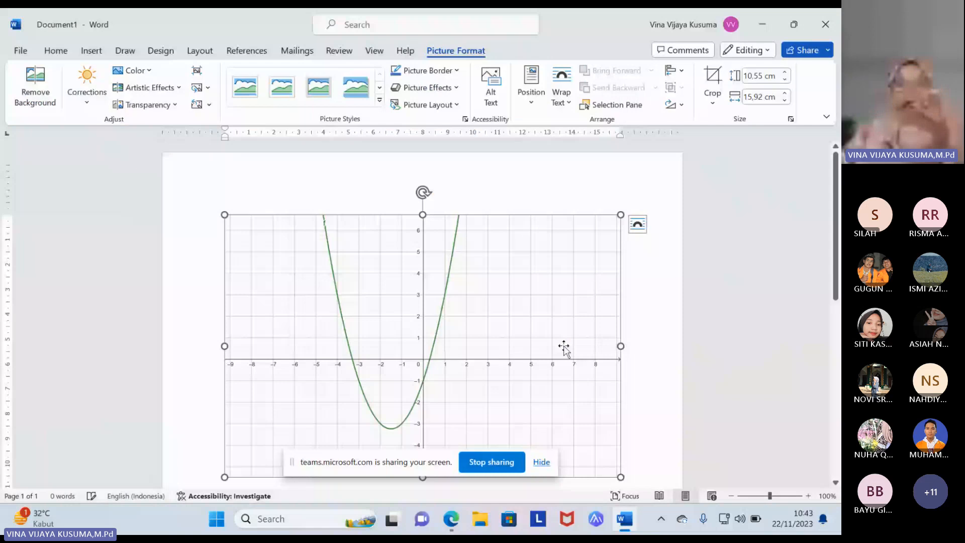
scroll(621, 353, down, 1)
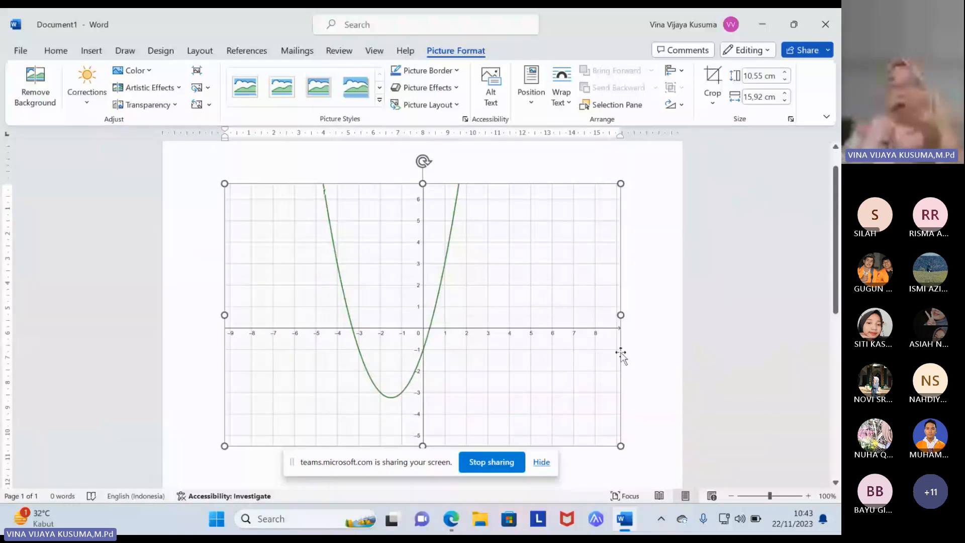
drag(621, 316, 551, 315)
click(651, 479)
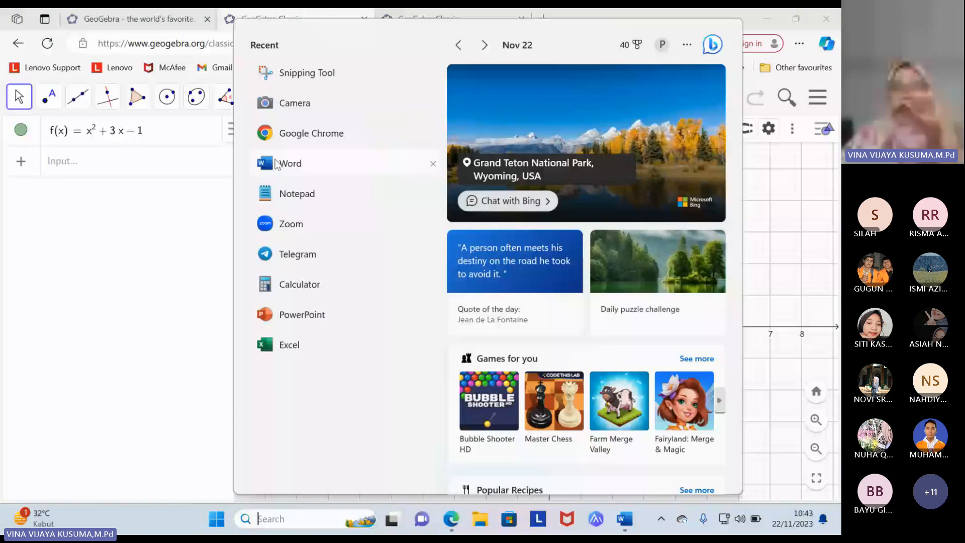
Capture the parabola in GeoGebra with Snipping Tool and paste the snip below the exported picture in Word.
click(303, 76)
drag(365, 126, 670, 446)
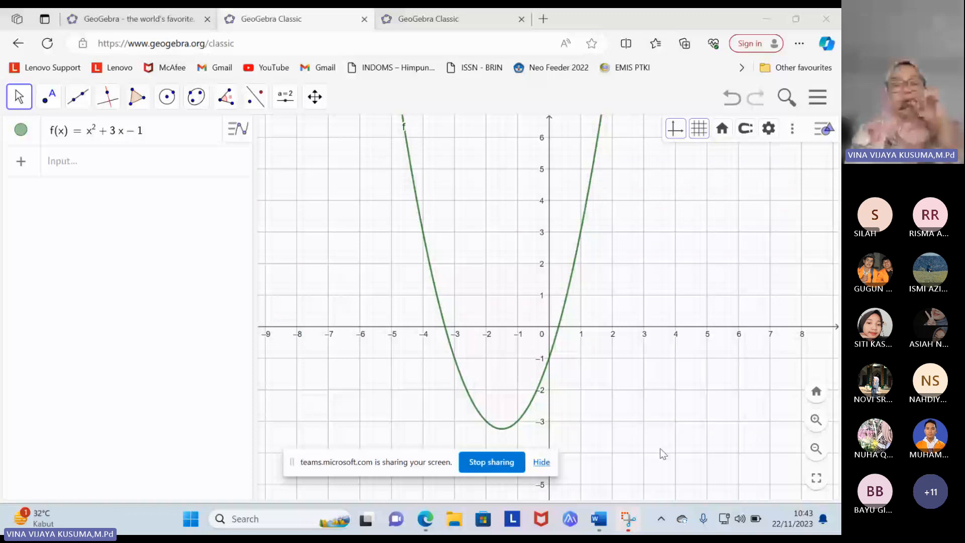
click(631, 528)
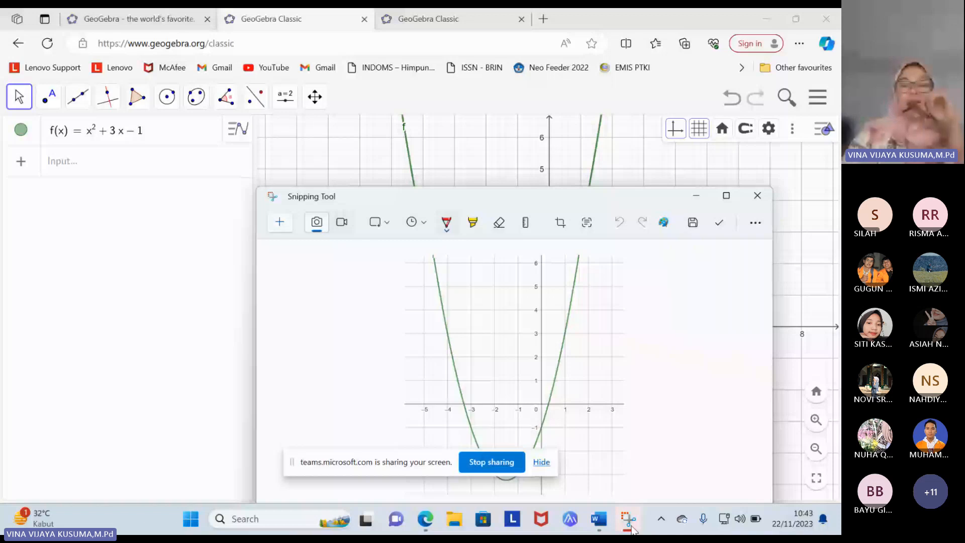
click(599, 519)
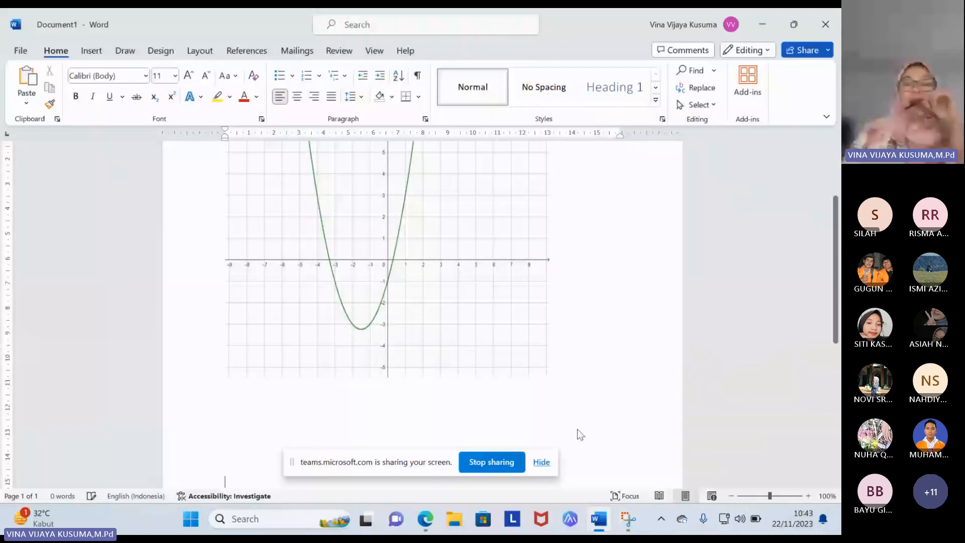
key(ctrl+v)
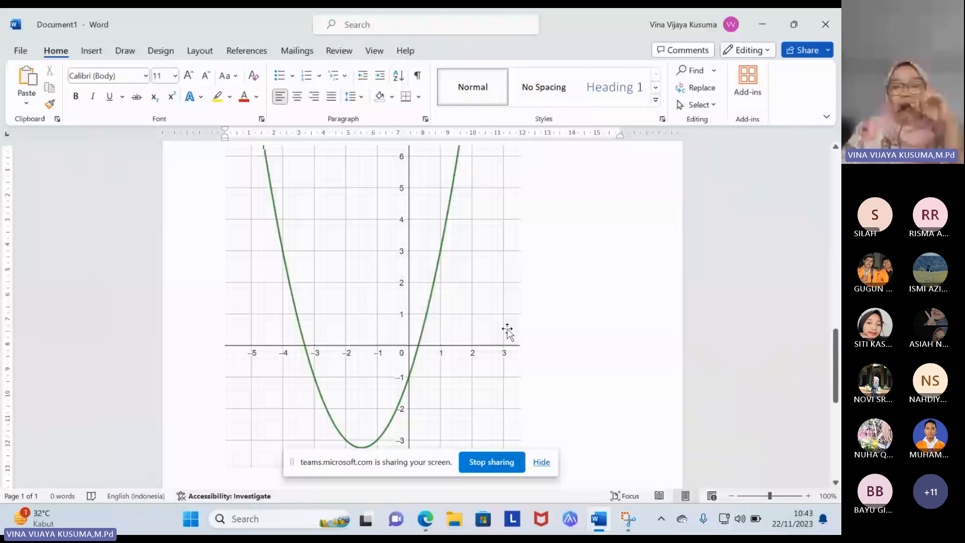
Set the pasted parabola snip's text wrapping to Behind Text.
click(464, 322)
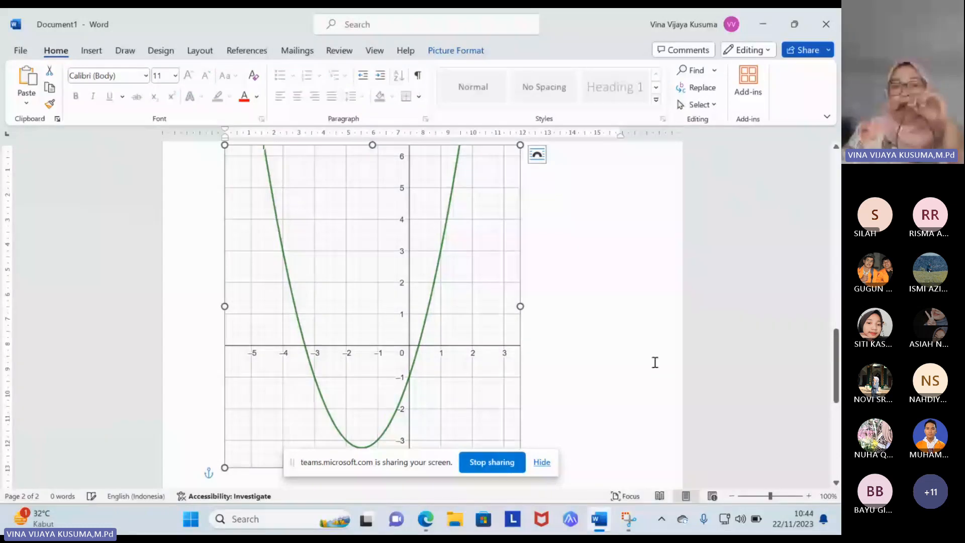
right_click(493, 366)
mouse_move(618, 279)
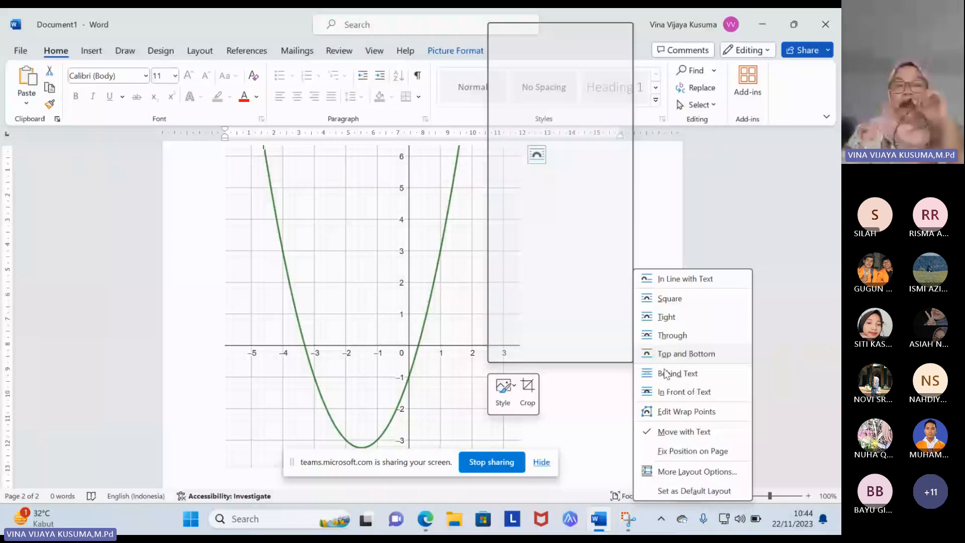
click(668, 373)
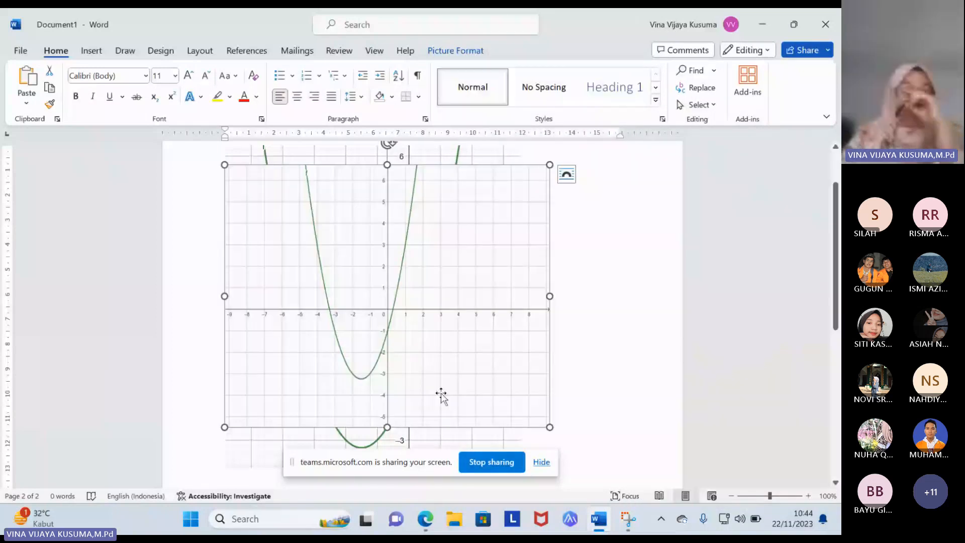
Delete the selected graph picture overlapping the snip and undo the deletion.
key(Delete)
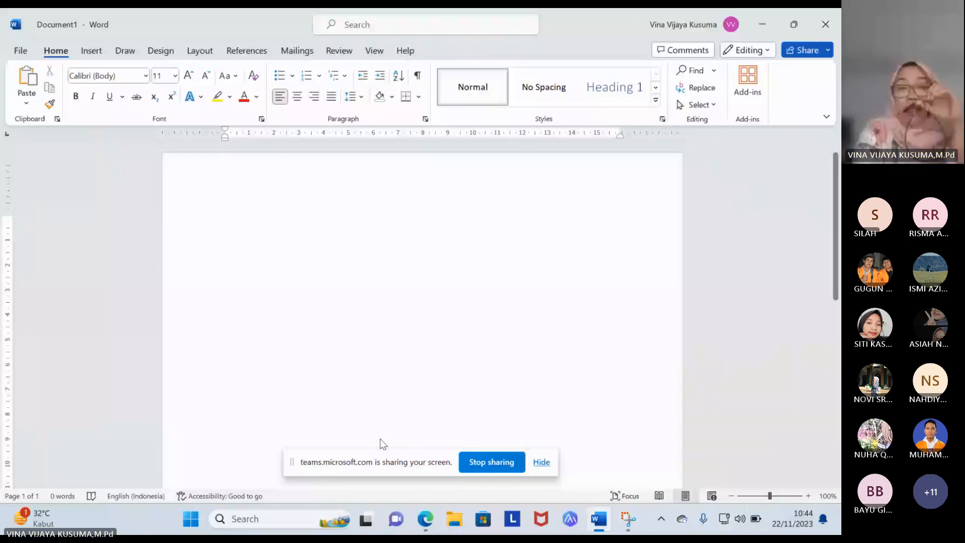
key(ctrl+z)
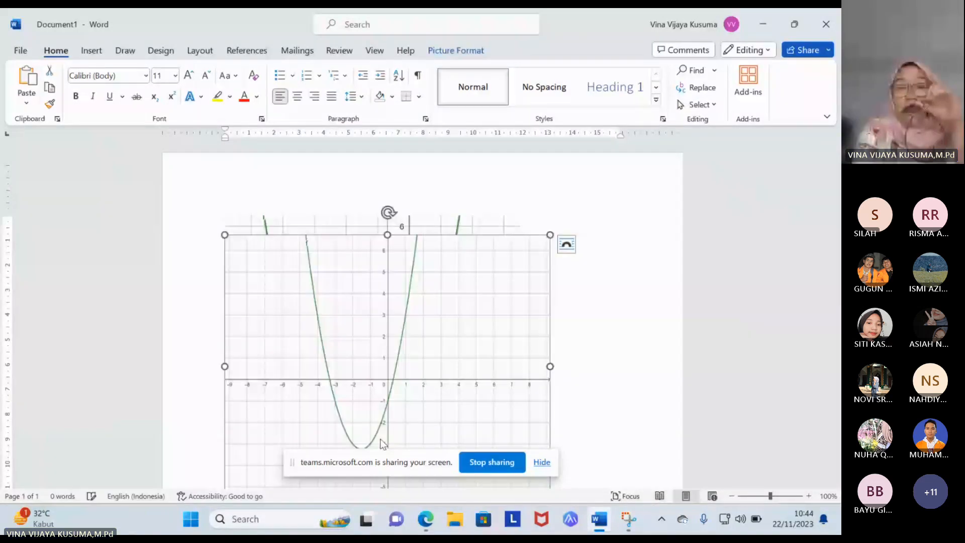
Move the pasted parabola snip slightly to the right and up in the space beneath the exported graph.
scroll(441, 268, down, 5)
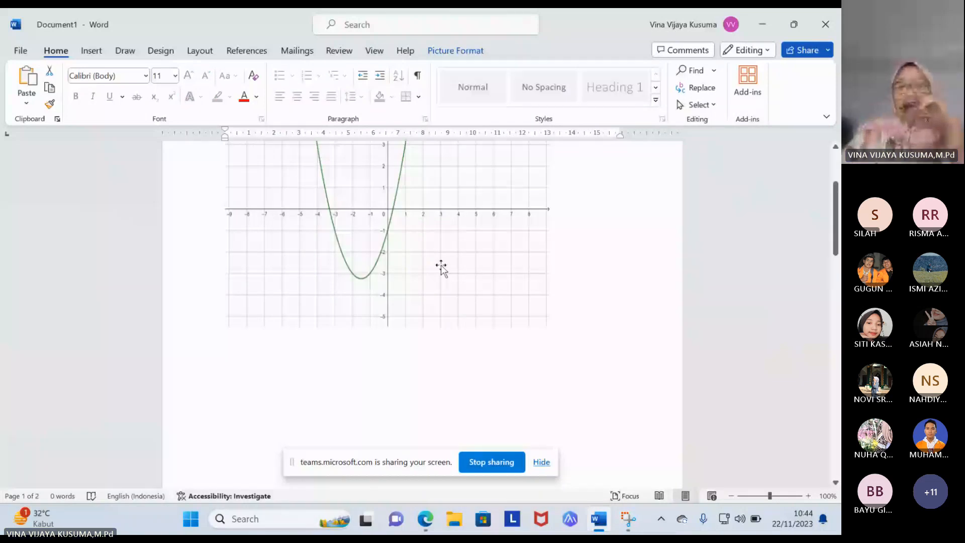
right_click(441, 269)
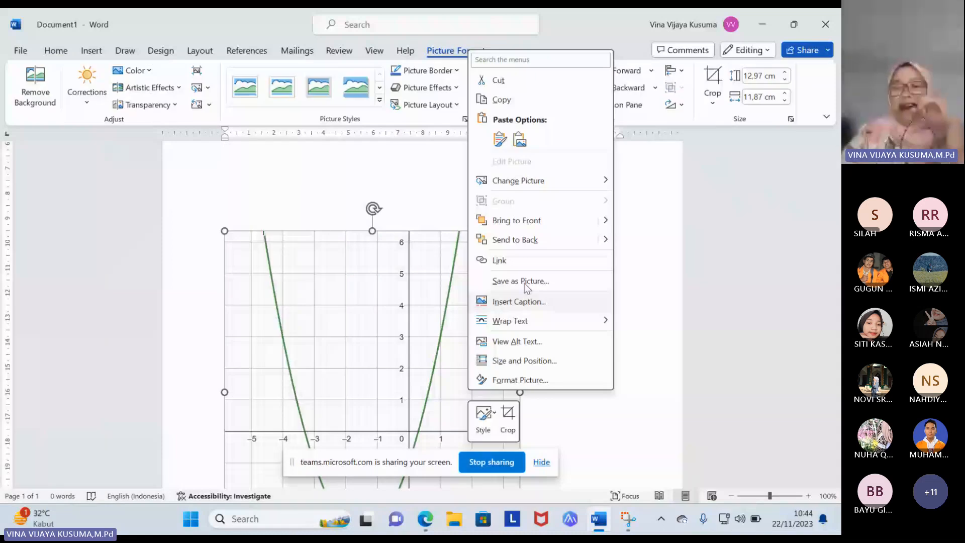
click(524, 283)
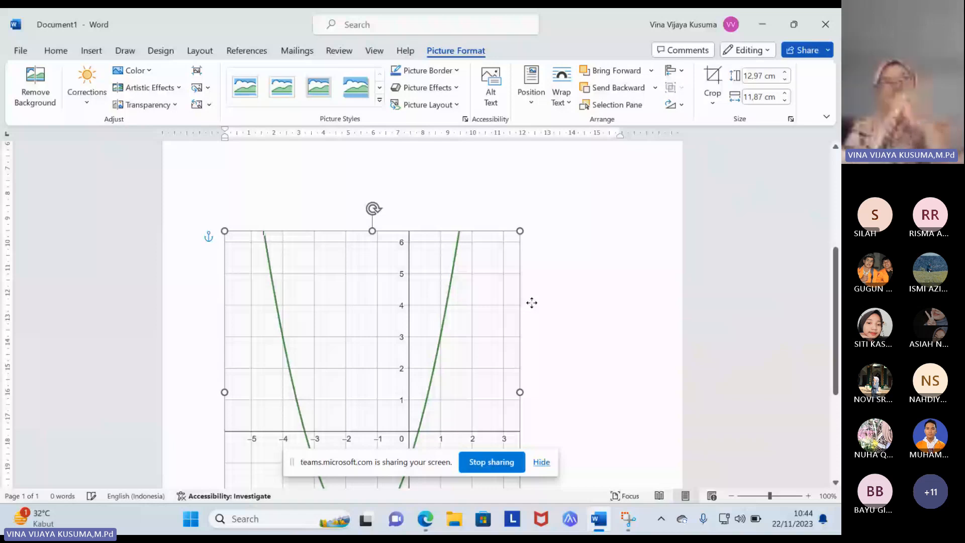
key(ctrl+z)
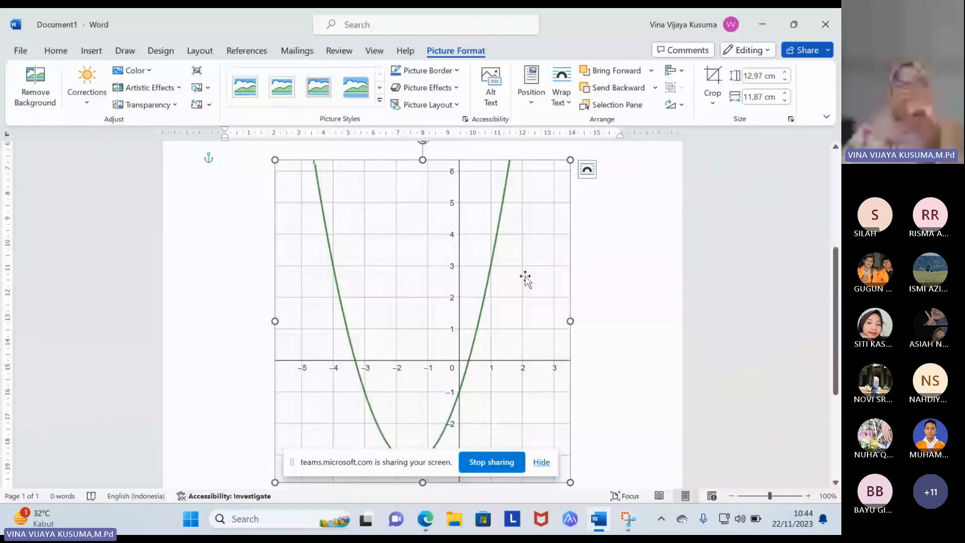